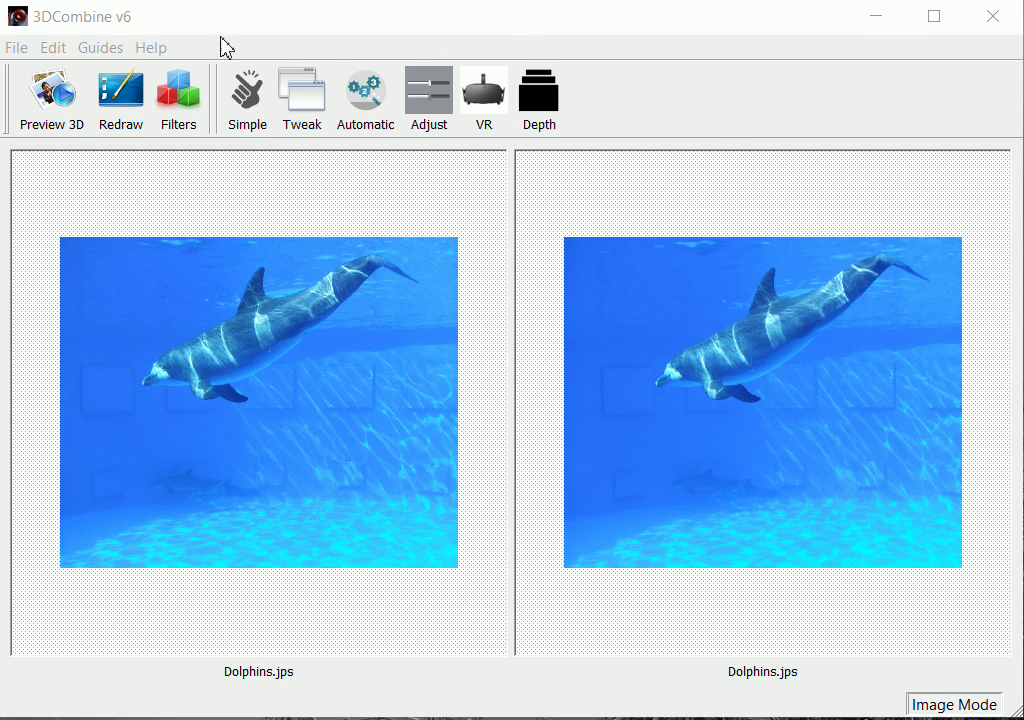
View the application's About information from the Help menu, then dismiss it.
left_click(152, 50)
left_click(173, 77)
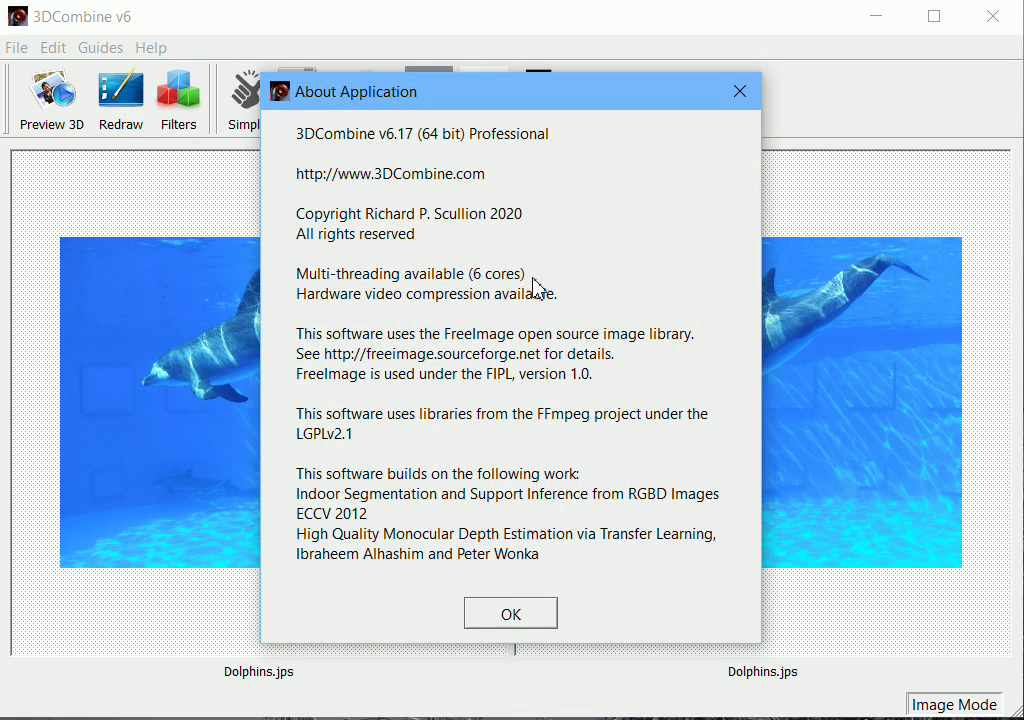
left_click(511, 620)
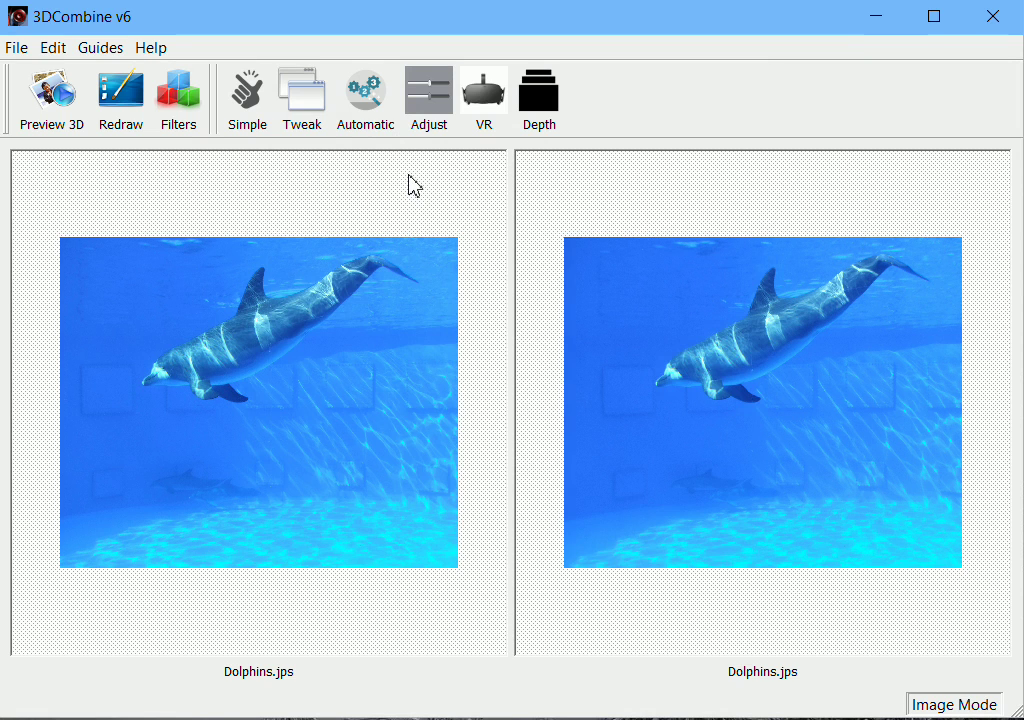
Start the Guides > Video 2D to 3D > Intelligent workflow.
left_click(103, 50)
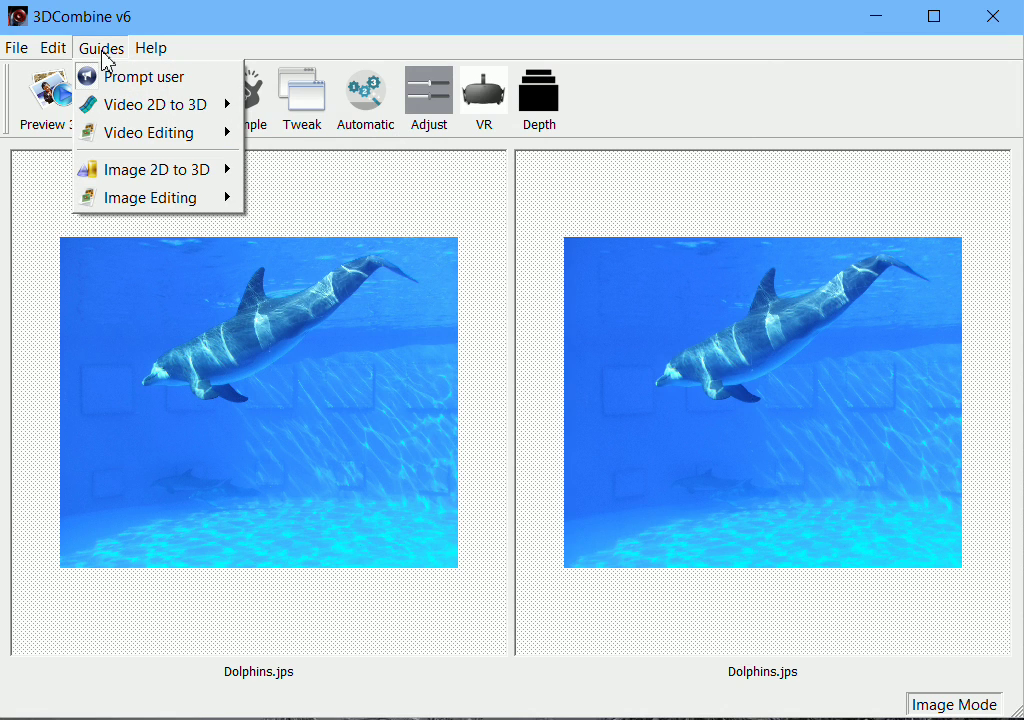
mouse_move(120, 110)
mouse_move(226, 105)
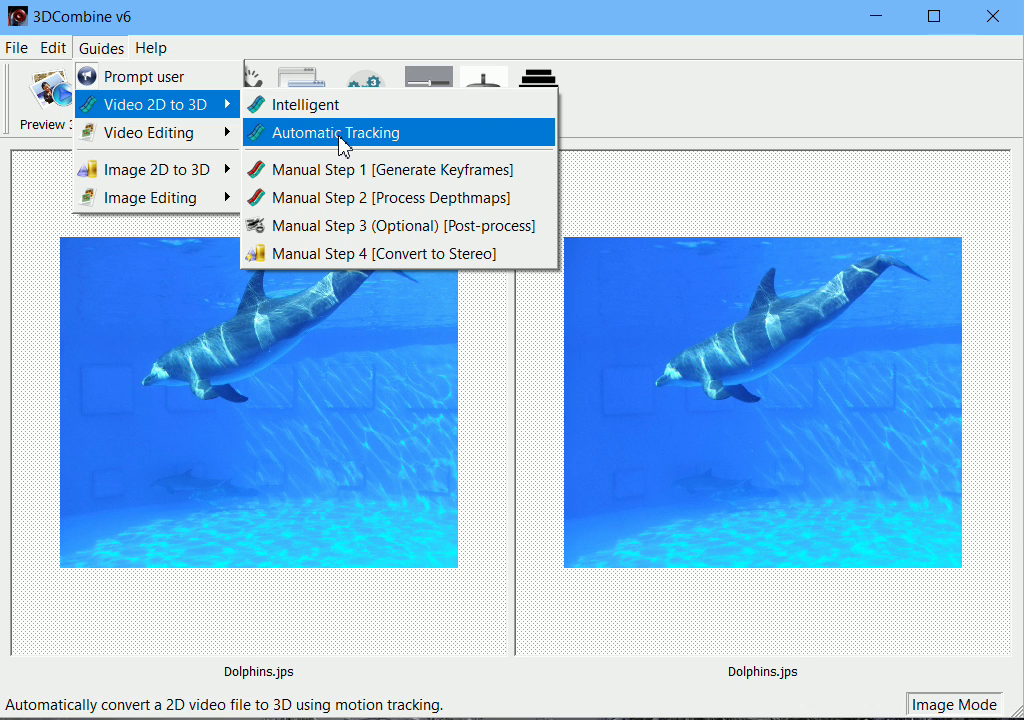
left_click(343, 113)
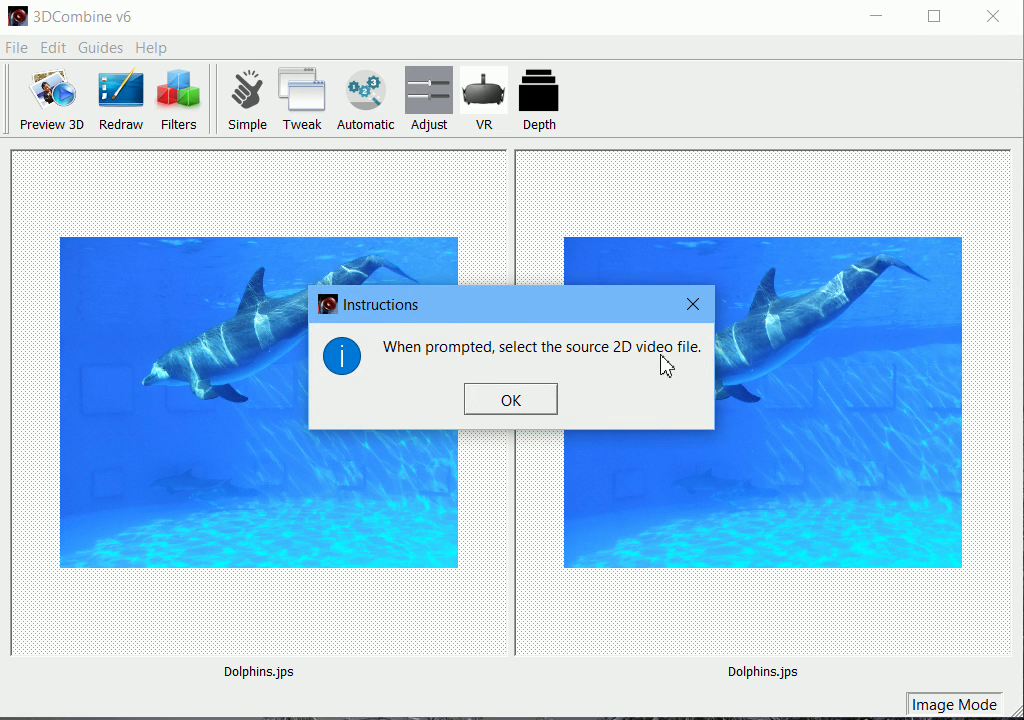
Acknowledge the guide's instructions and open 1.webm from the Temp folder as the source video.
left_click(511, 401)
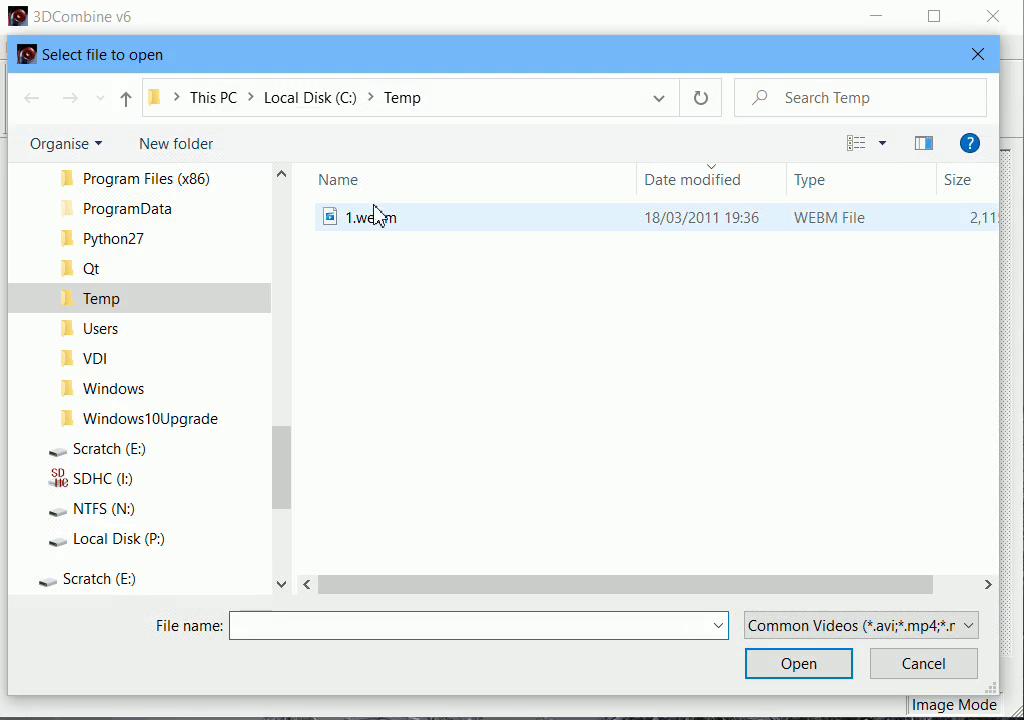
left_click(370, 226)
double_click(370, 228)
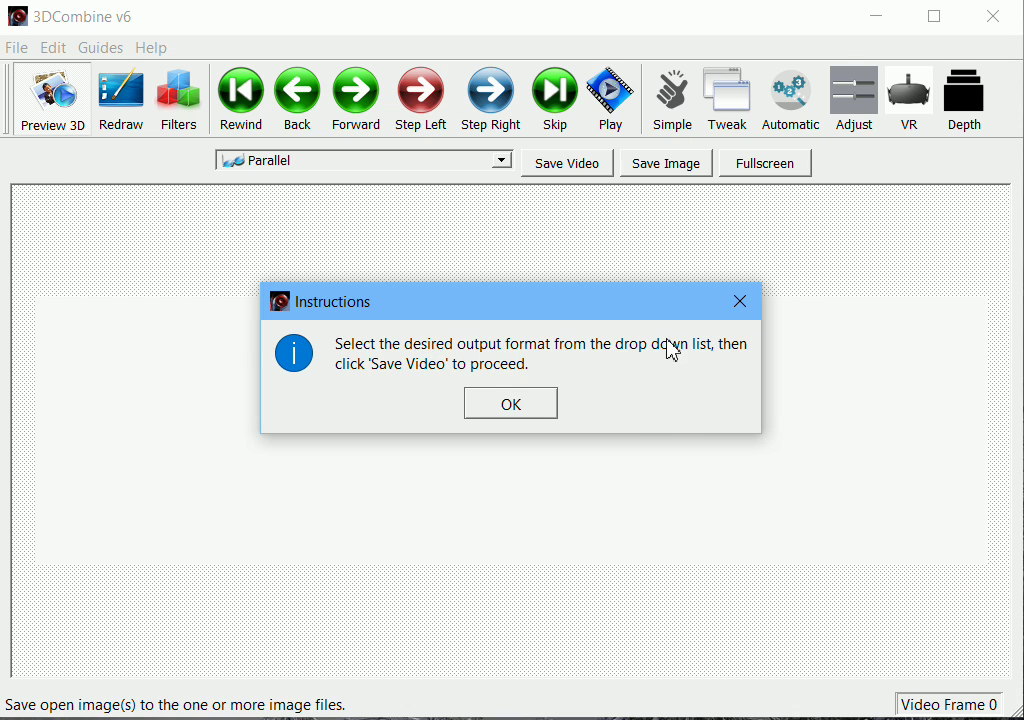
Dismiss the instructions and set the output format to Colour Anaglyph.
left_click(497, 410)
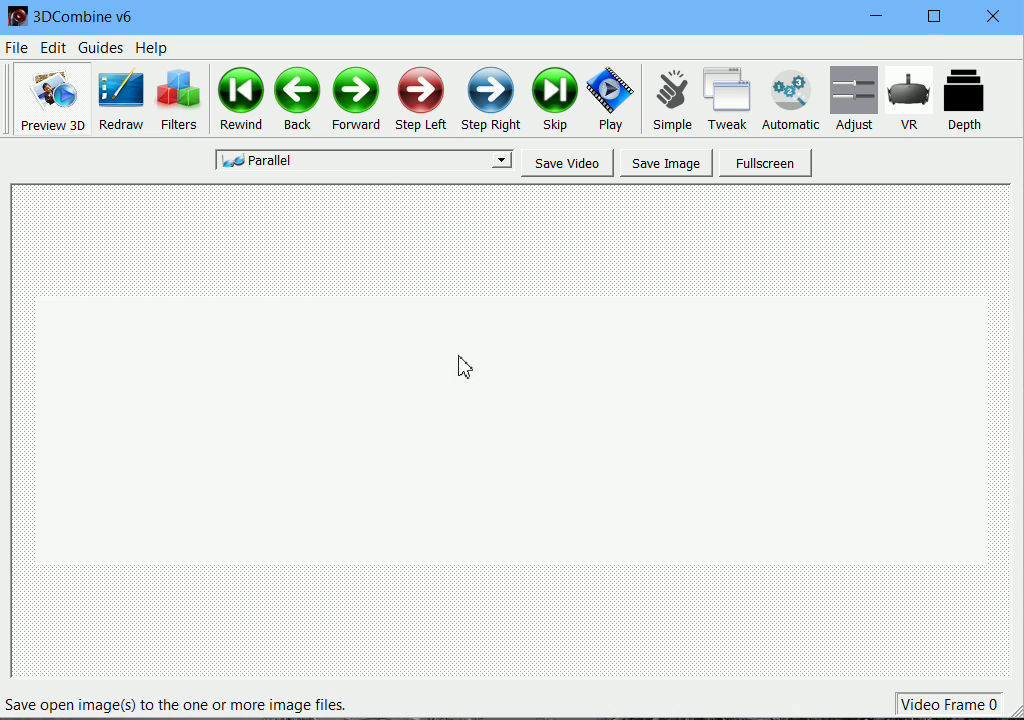
left_click(492, 164)
left_click(333, 283)
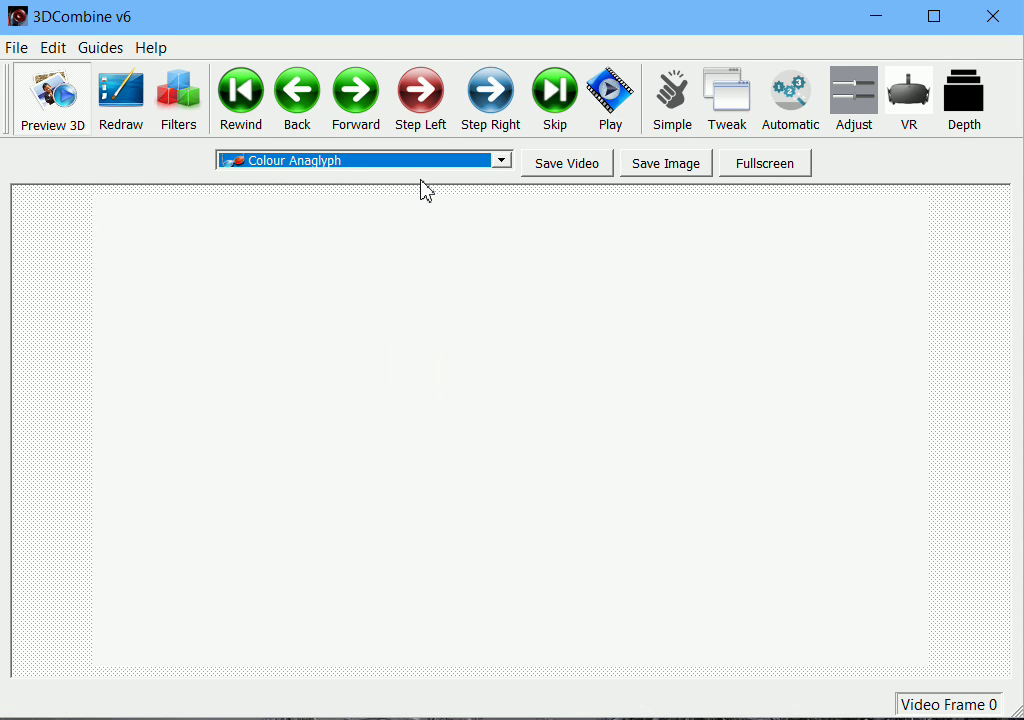
Save the video as an MPEG-4 file named 'output'.
left_click(585, 172)
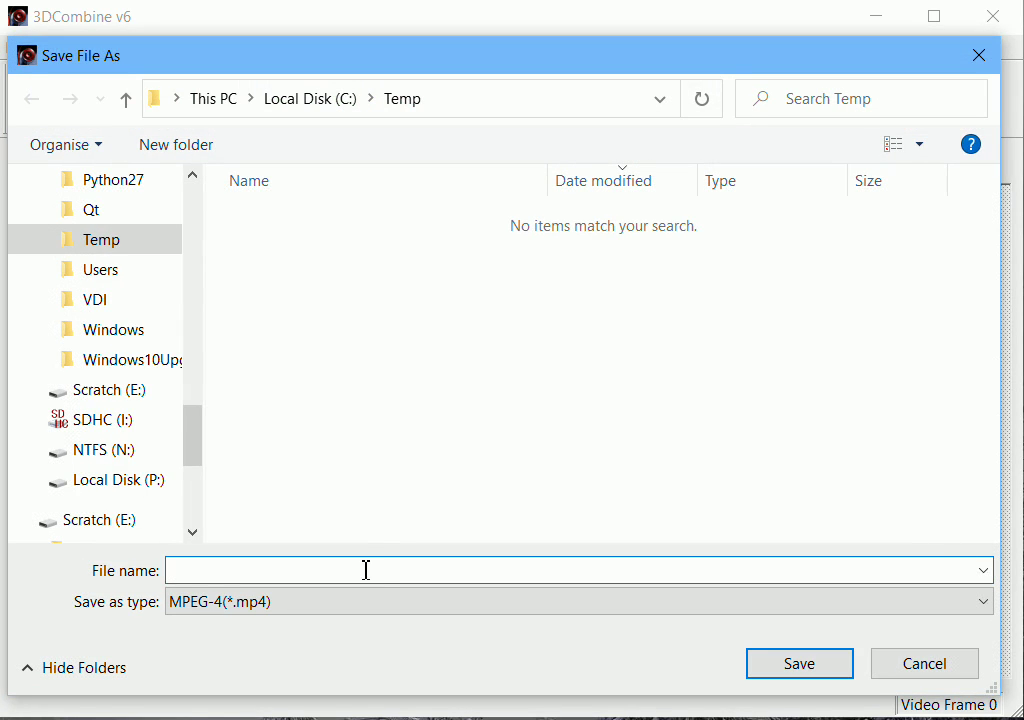
left_click(304, 609)
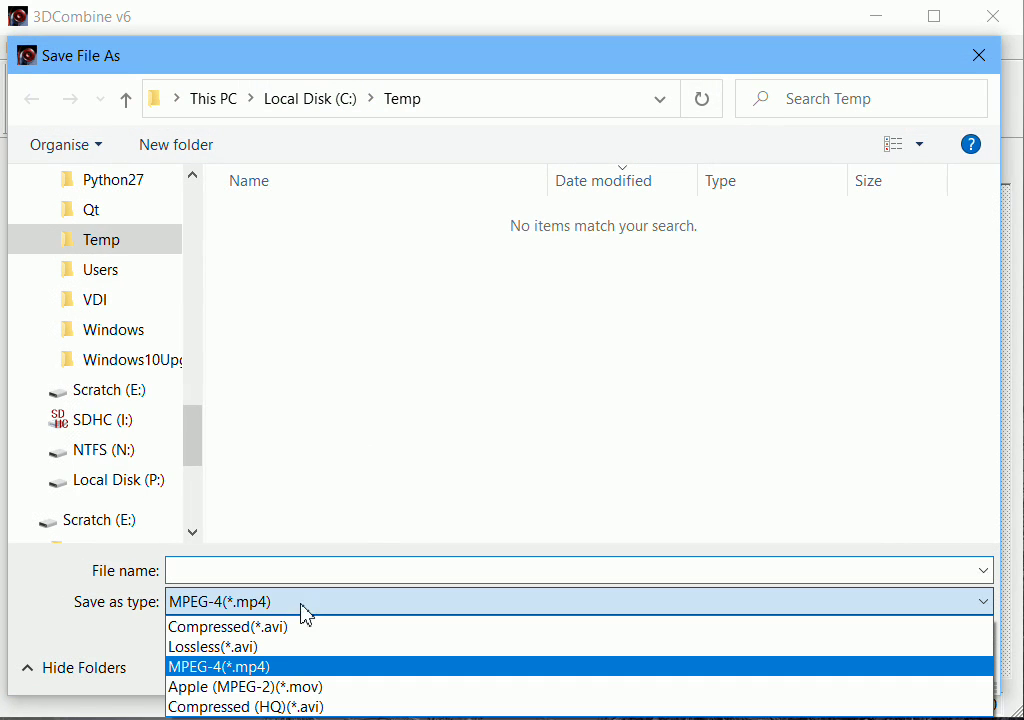
left_click(307, 677)
left_click(315, 571)
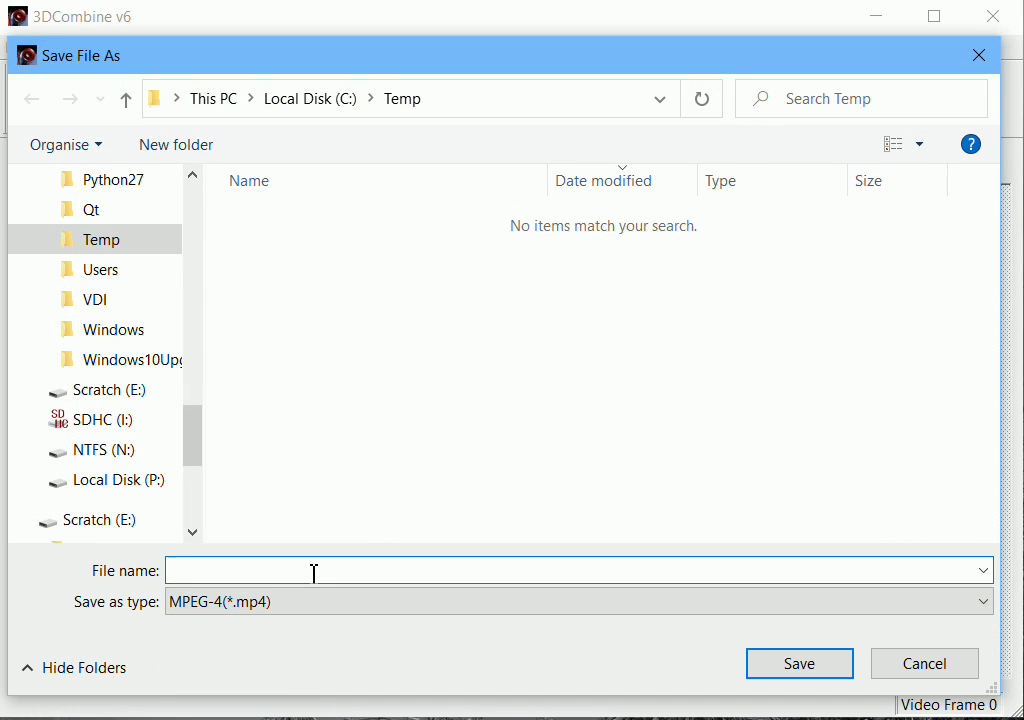
type("output")
key("Return")
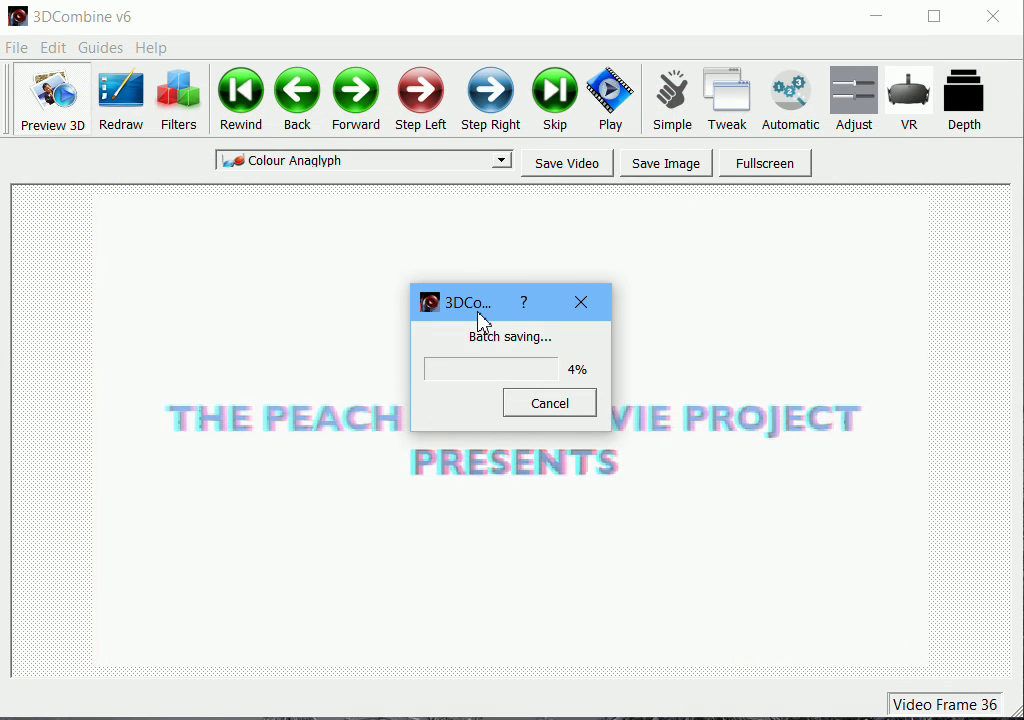
Move the progress window aside, let batch saving finish, and dismiss the completion messages.
left_click_drag(480, 314, 326, 234)
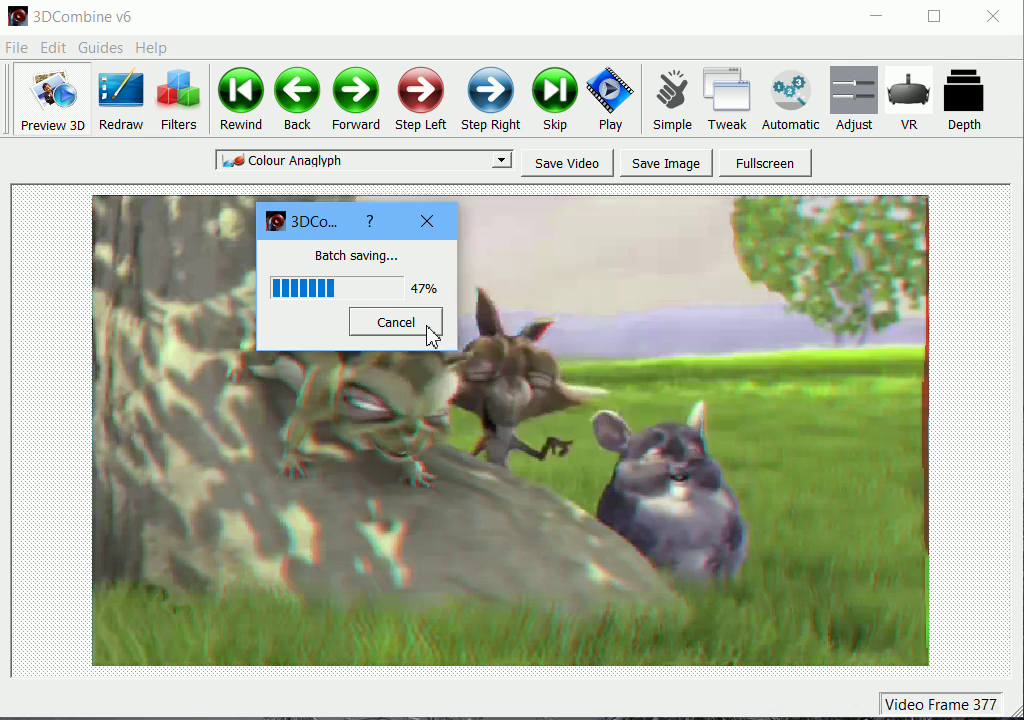
left_click(430, 336)
left_click(488, 403)
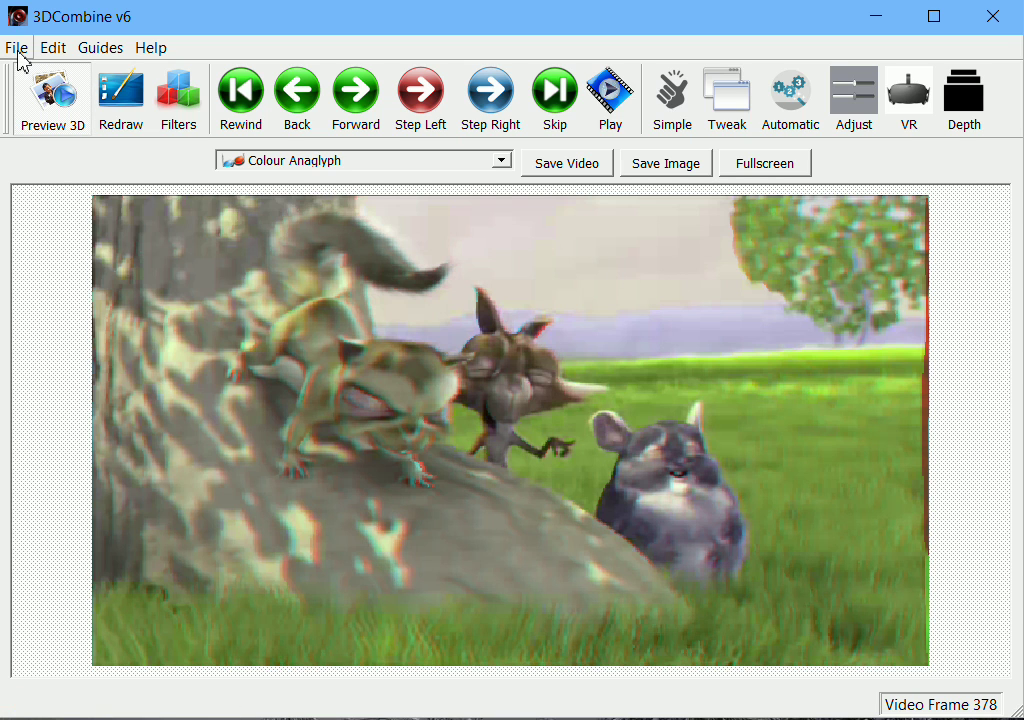
Turn off Preview 3D and reopen 1.webm as the 2D left video.
left_click(66, 113)
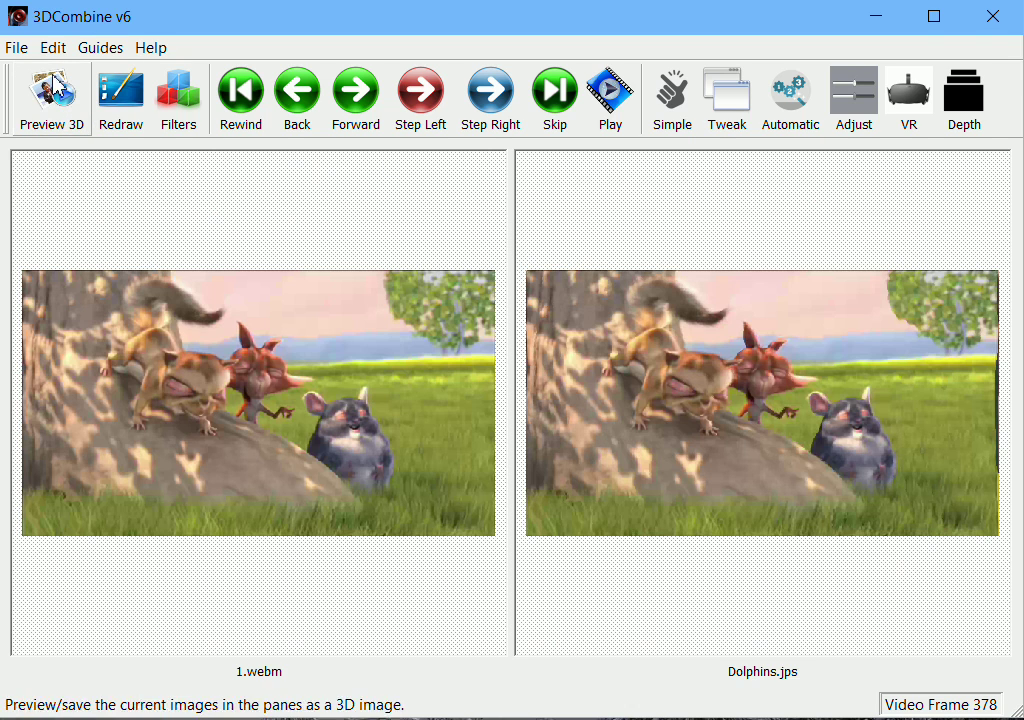
left_click(19, 48)
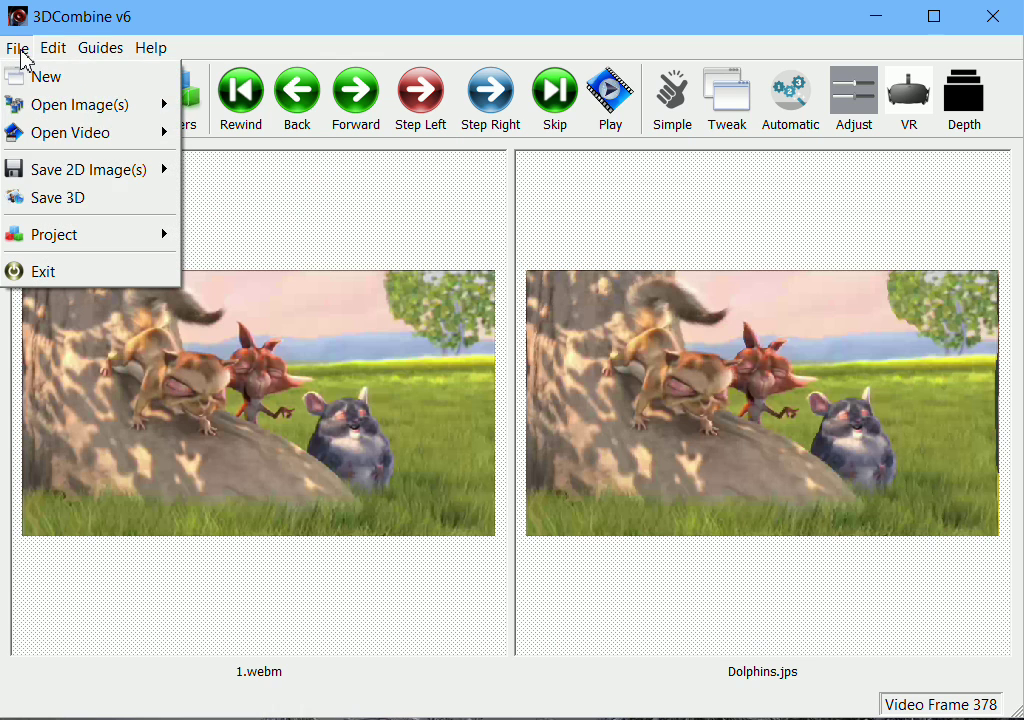
mouse_move(48, 136)
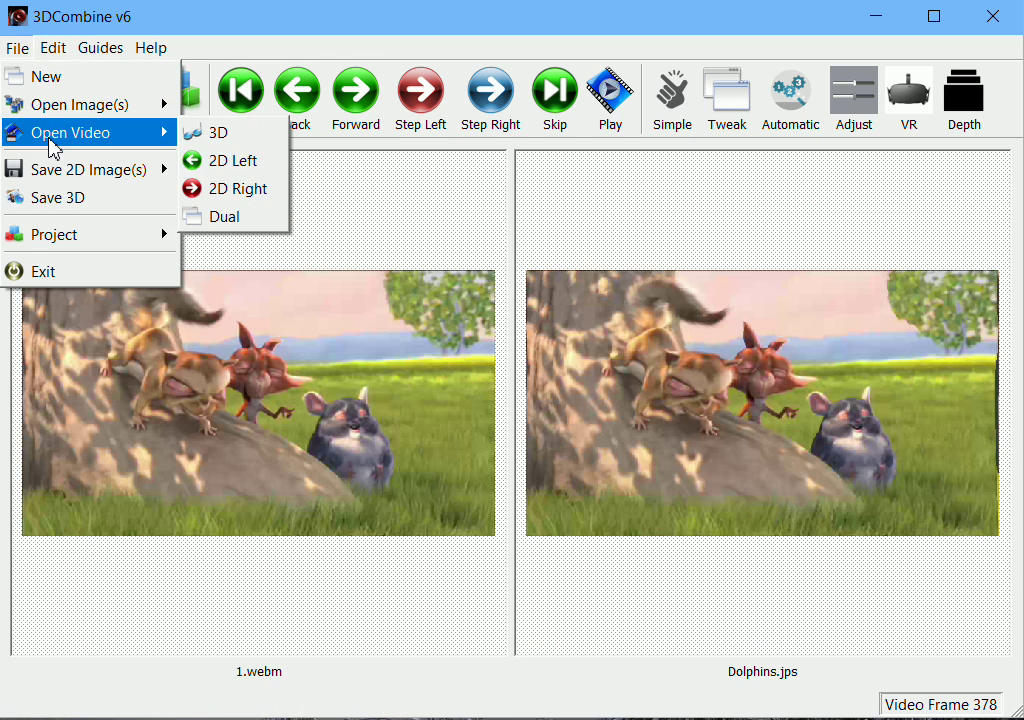
left_click(257, 176)
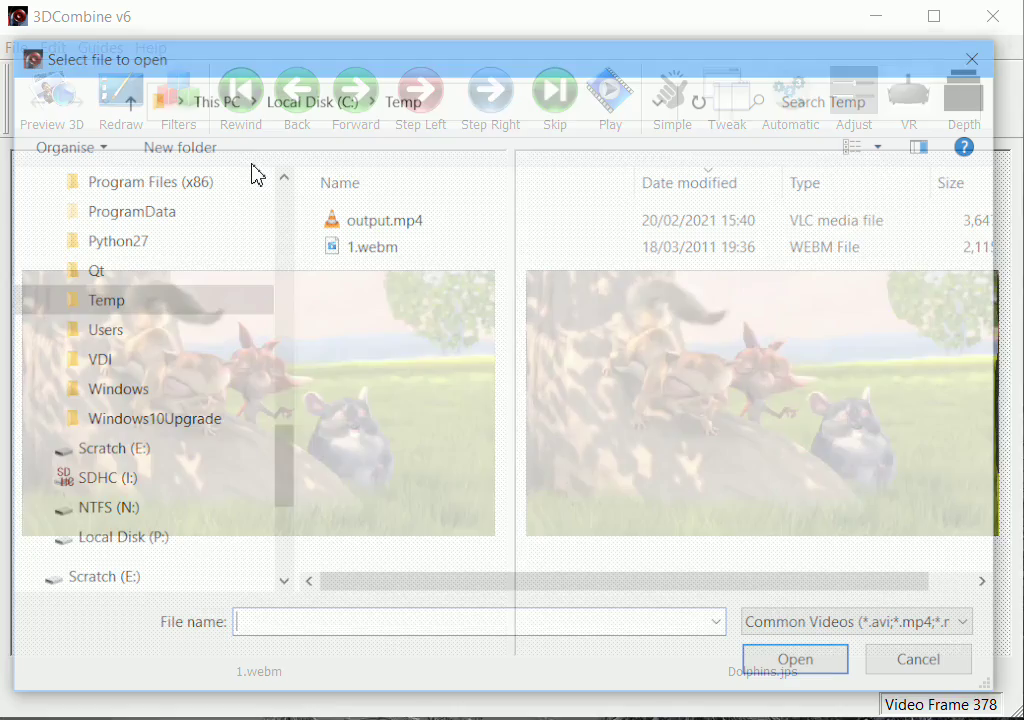
double_click(365, 250)
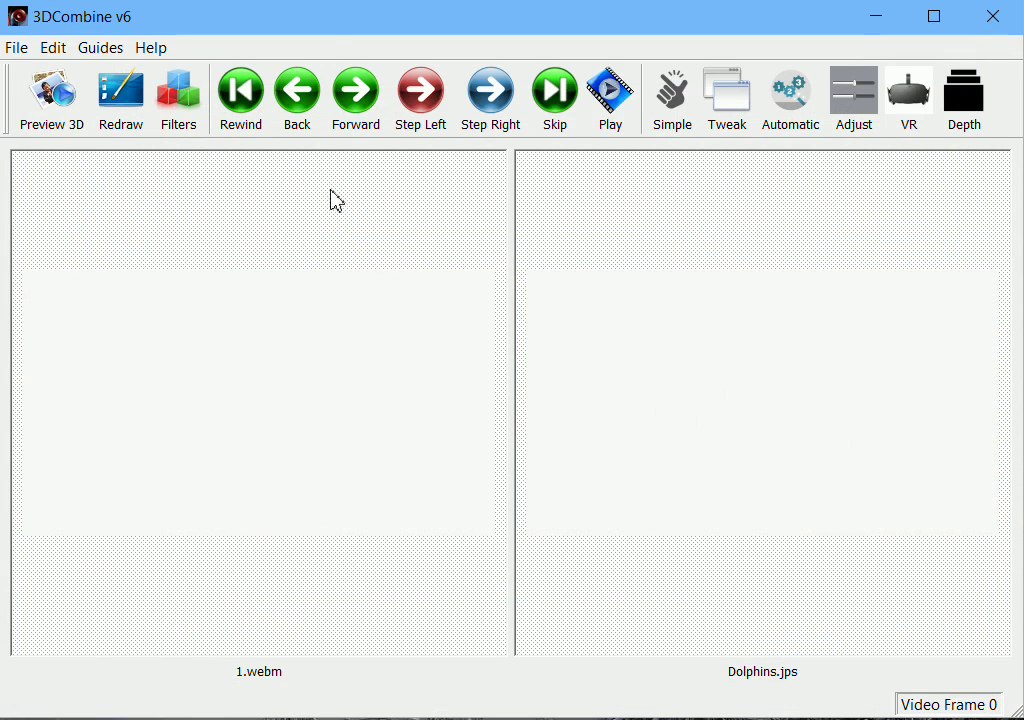
Remove the Auto 2D->3D: Intelligent filter with Clear All.
left_click(185, 113)
left_click(829, 193)
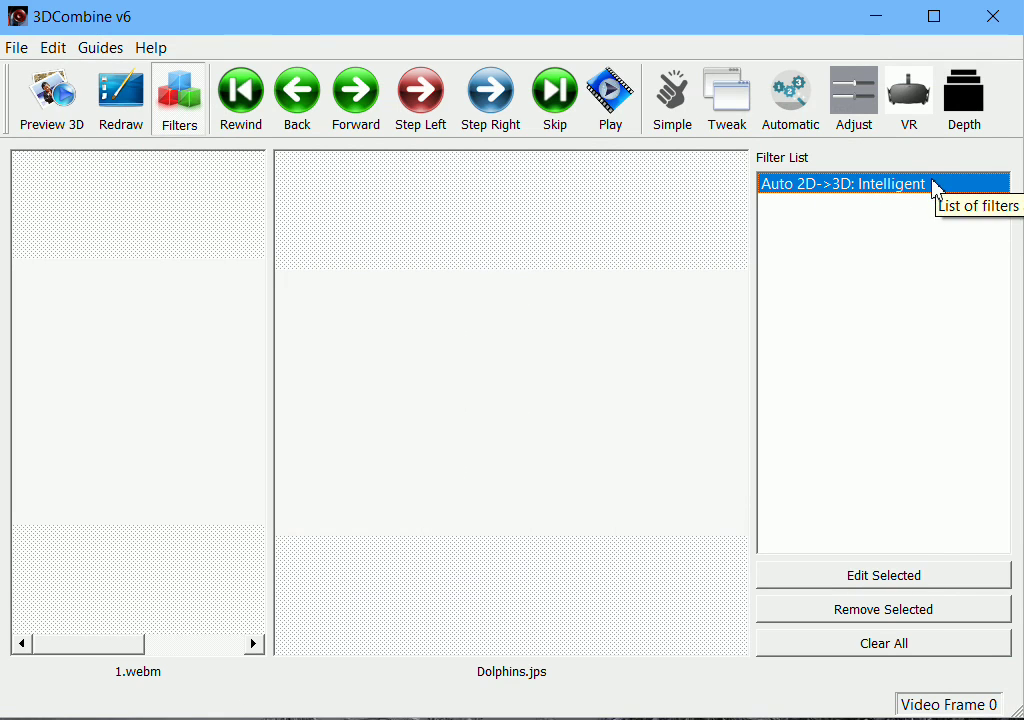
left_click(938, 645)
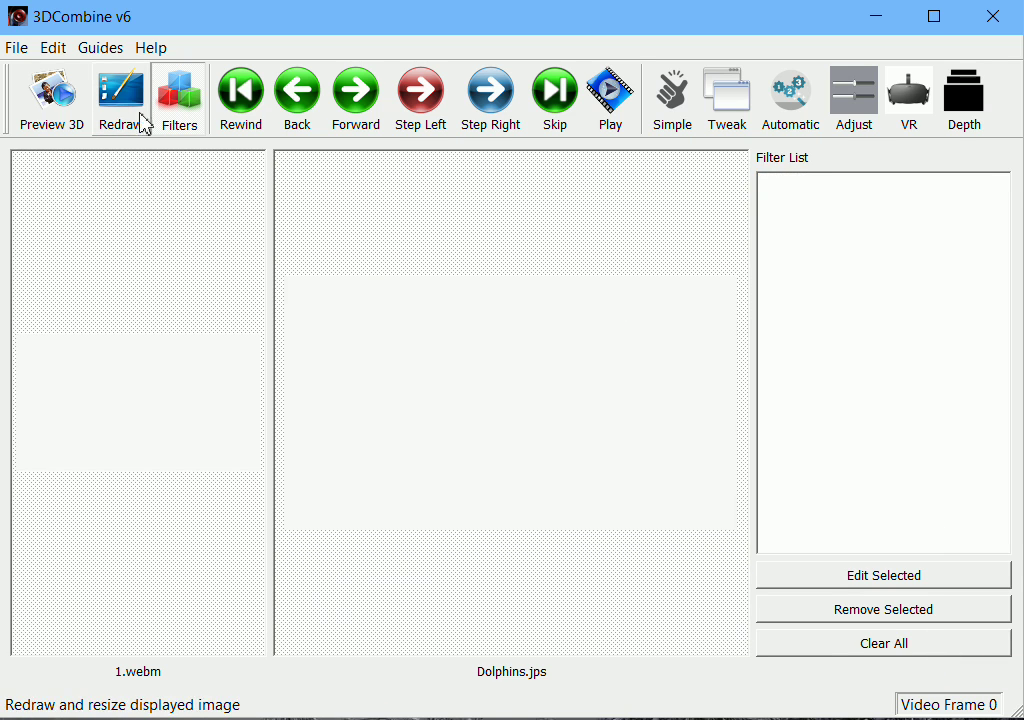
Play the unfiltered video, then reopen the now-empty filter list.
left_click(190, 121)
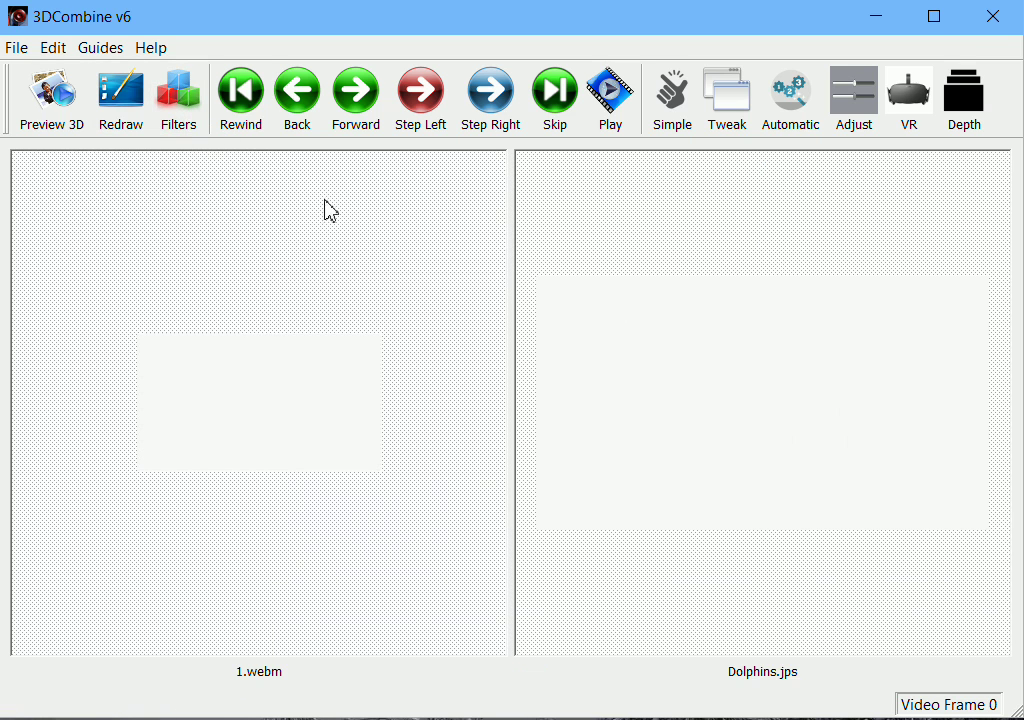
left_click(612, 118)
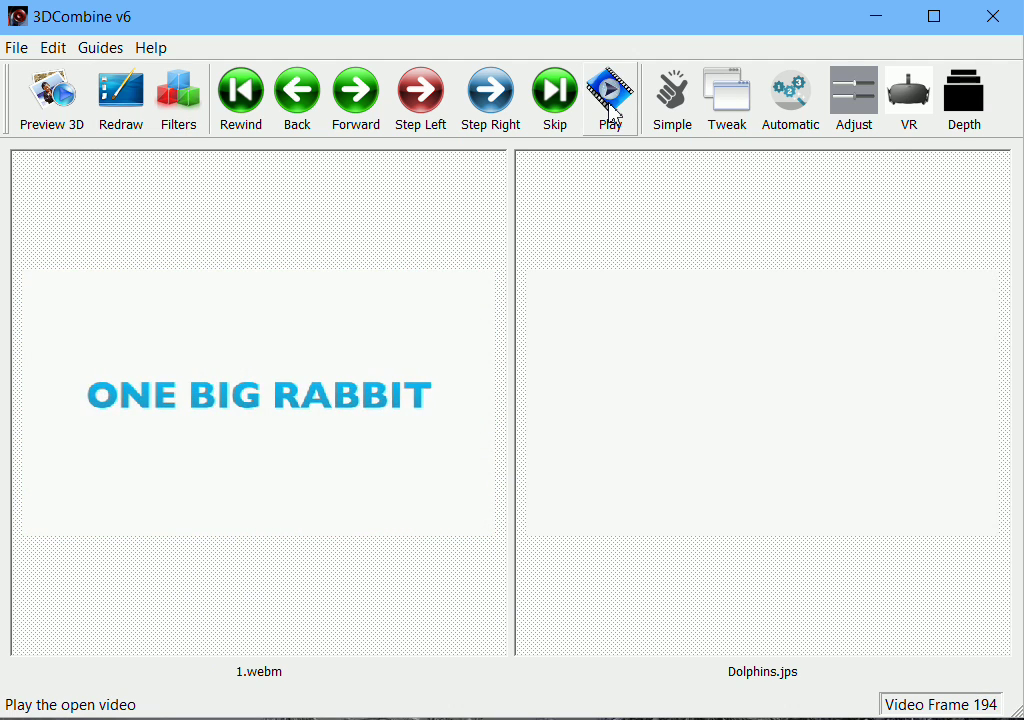
left_click(184, 118)
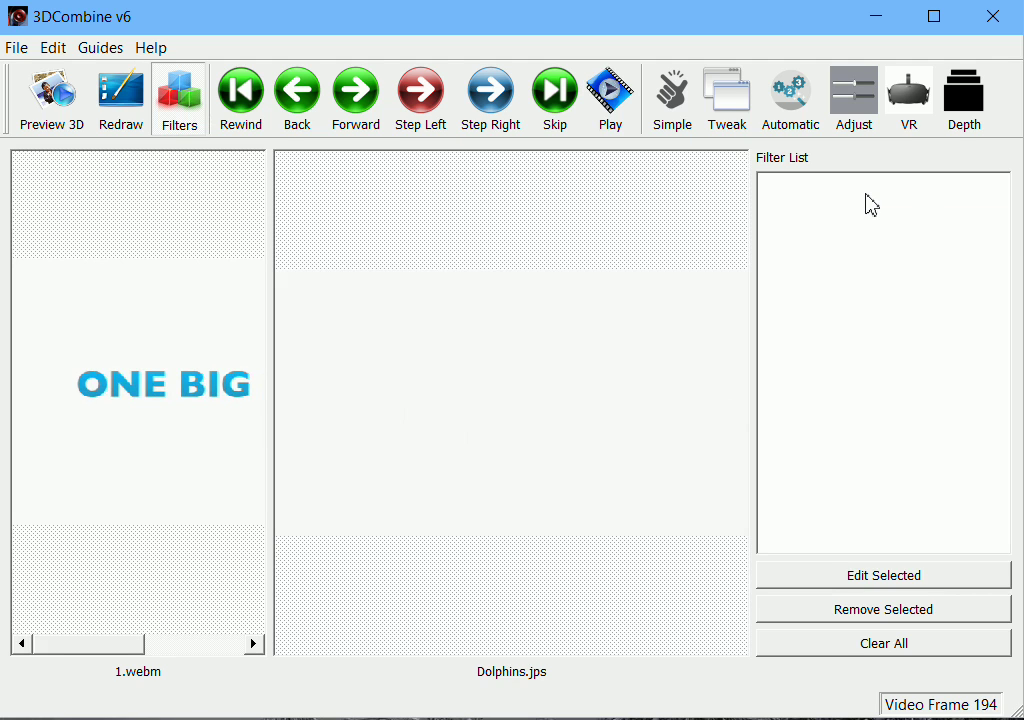
Add an Auto 2D->3D filter with the Intelligent image type and play the video.
left_click(966, 100)
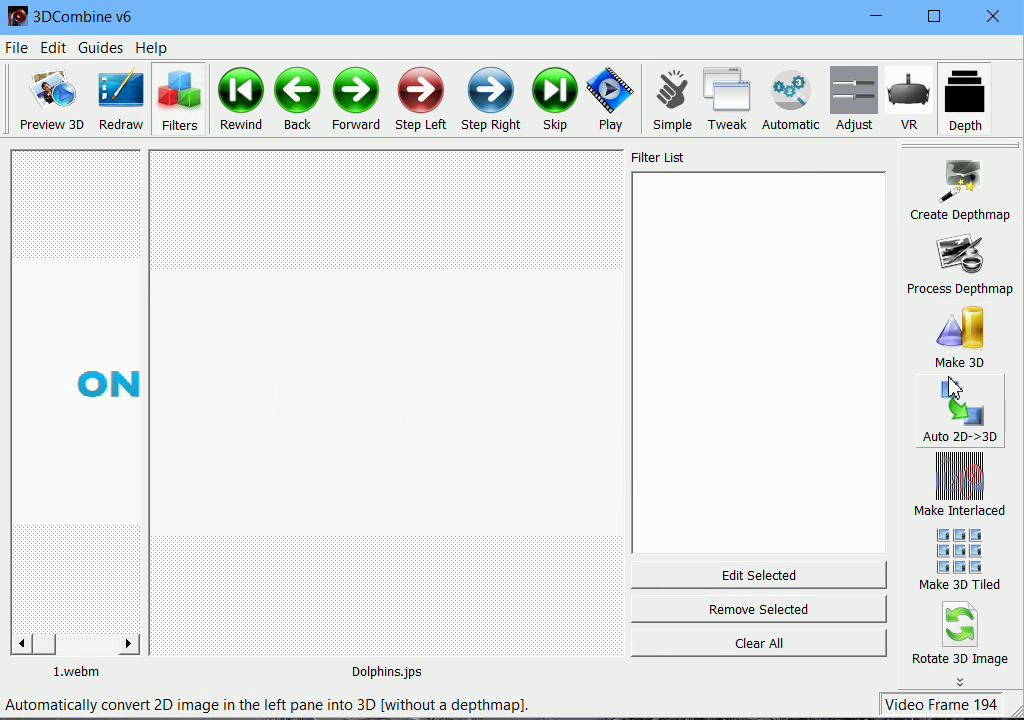
left_click(958, 418)
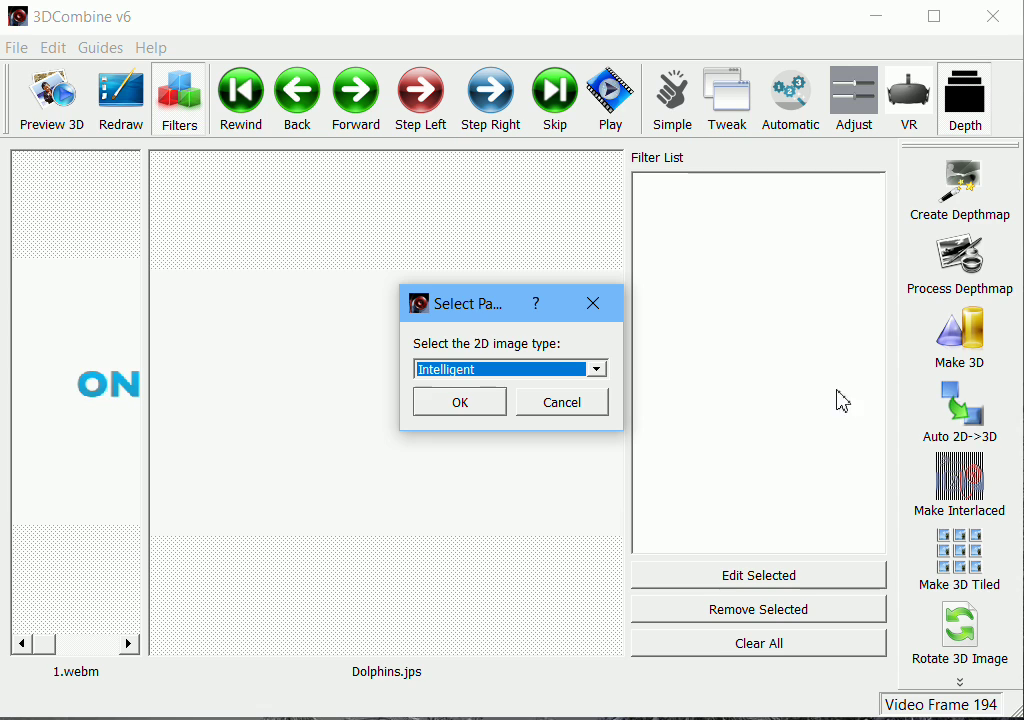
left_click(604, 370)
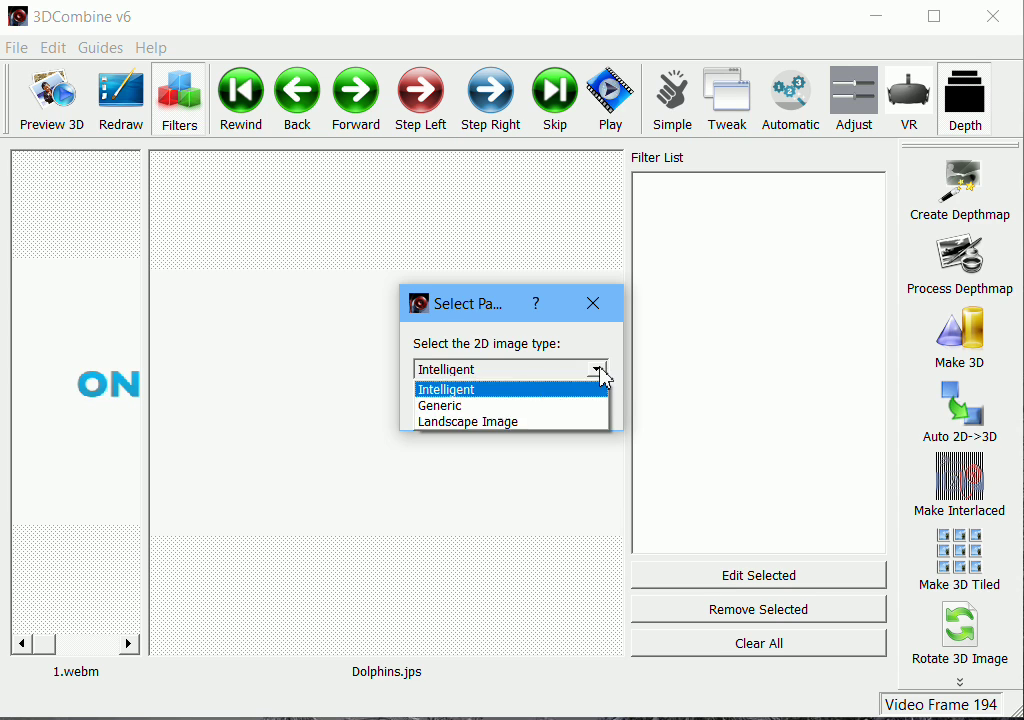
left_click(500, 397)
left_click(473, 410)
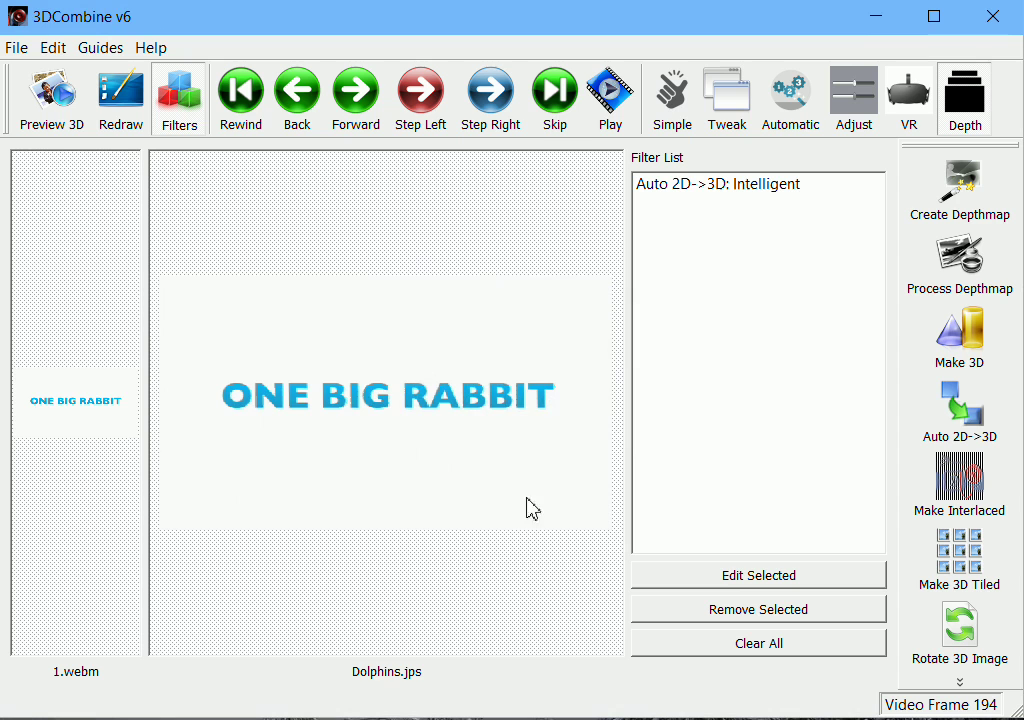
left_click(608, 100)
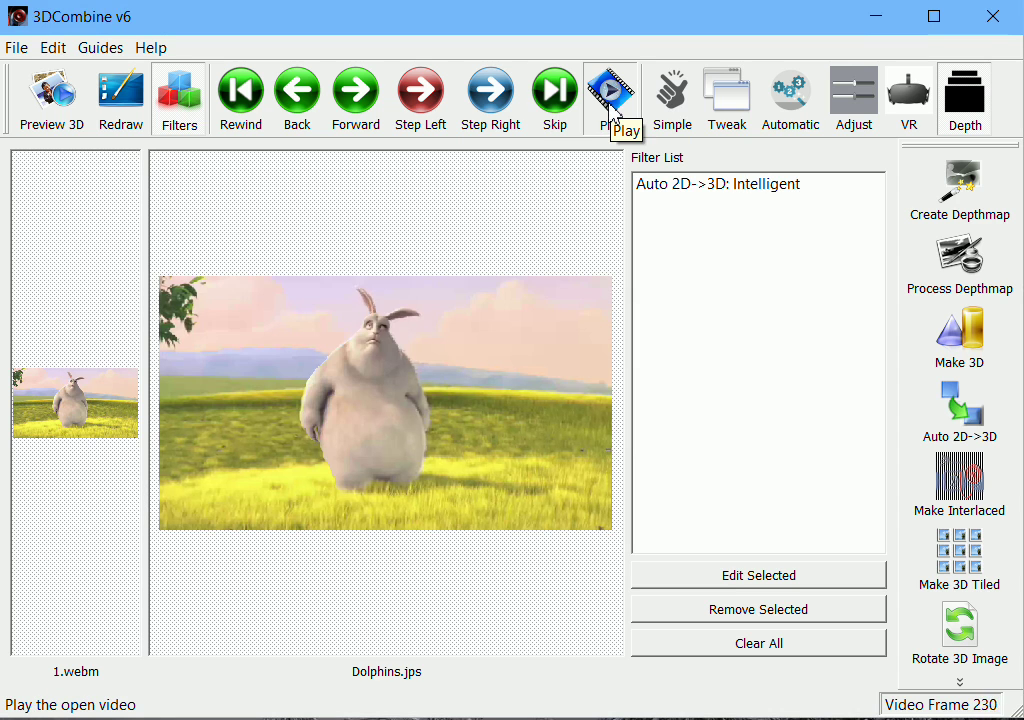
Play the conversion in a Colour Anaglyph 3D preview, then select the Intelligent filter.
left_click(610, 100)
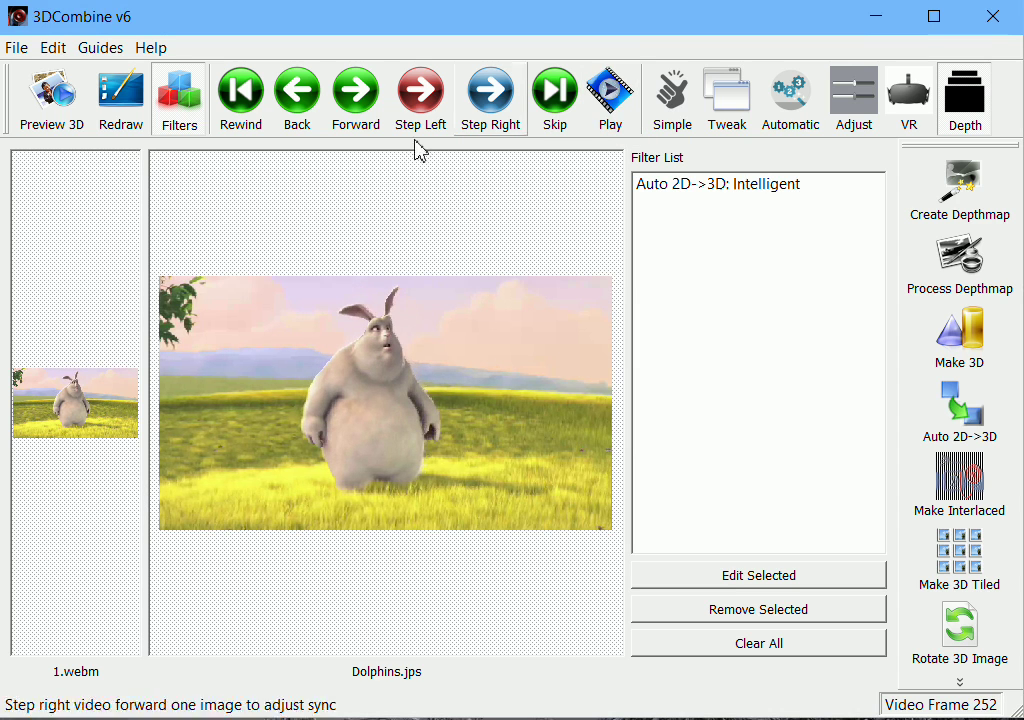
left_click(53, 105)
left_click(332, 161)
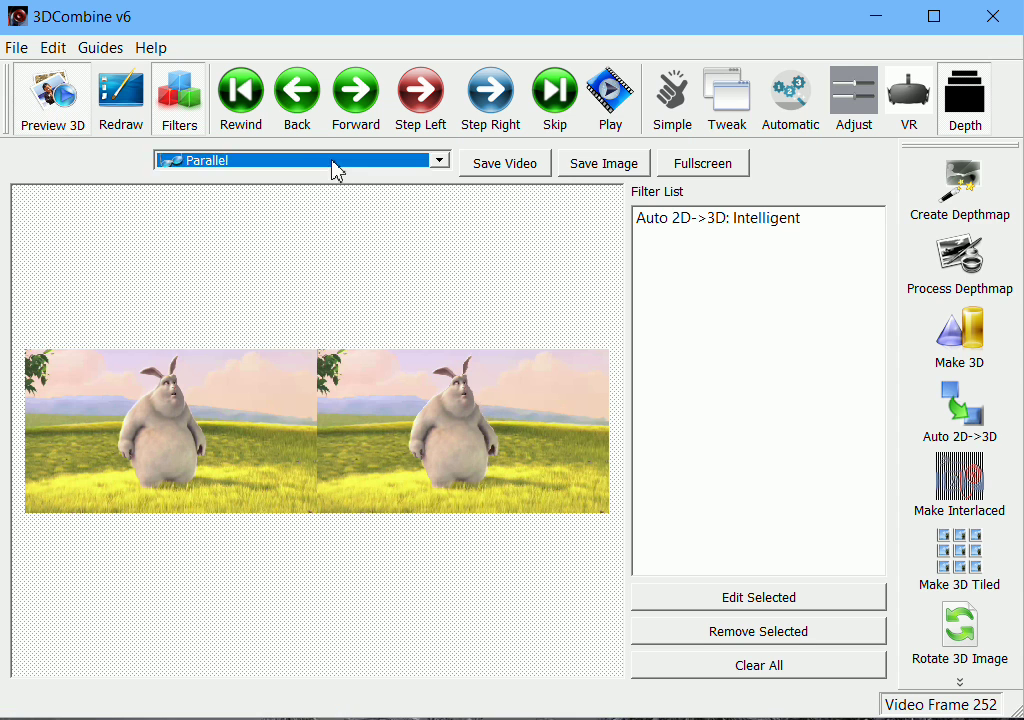
left_click(299, 280)
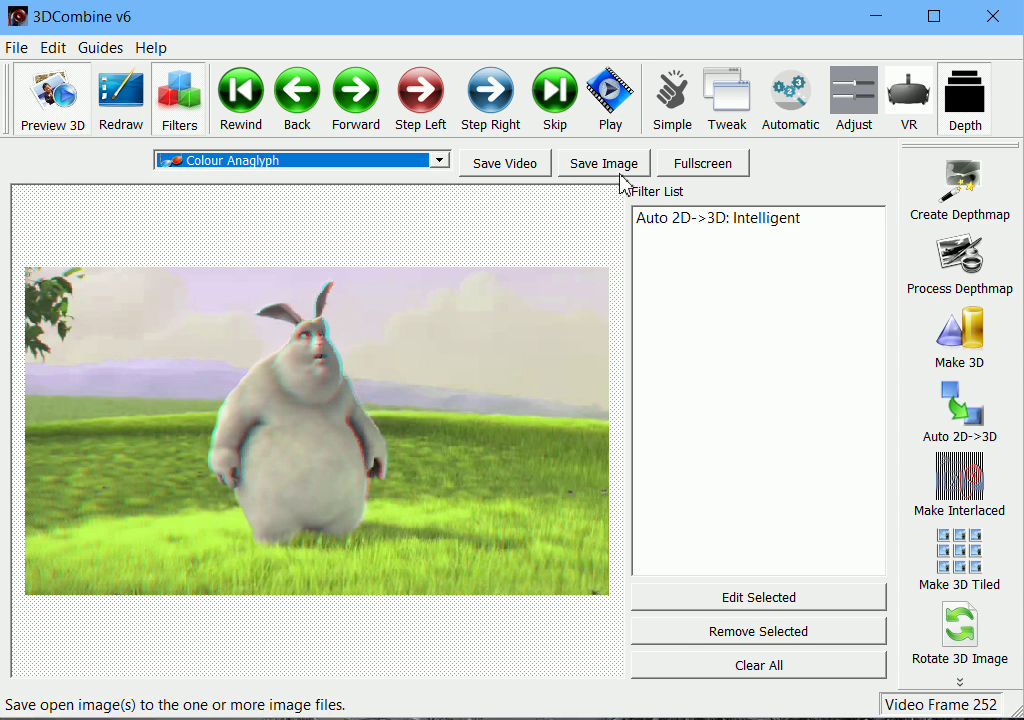
left_click(617, 98)
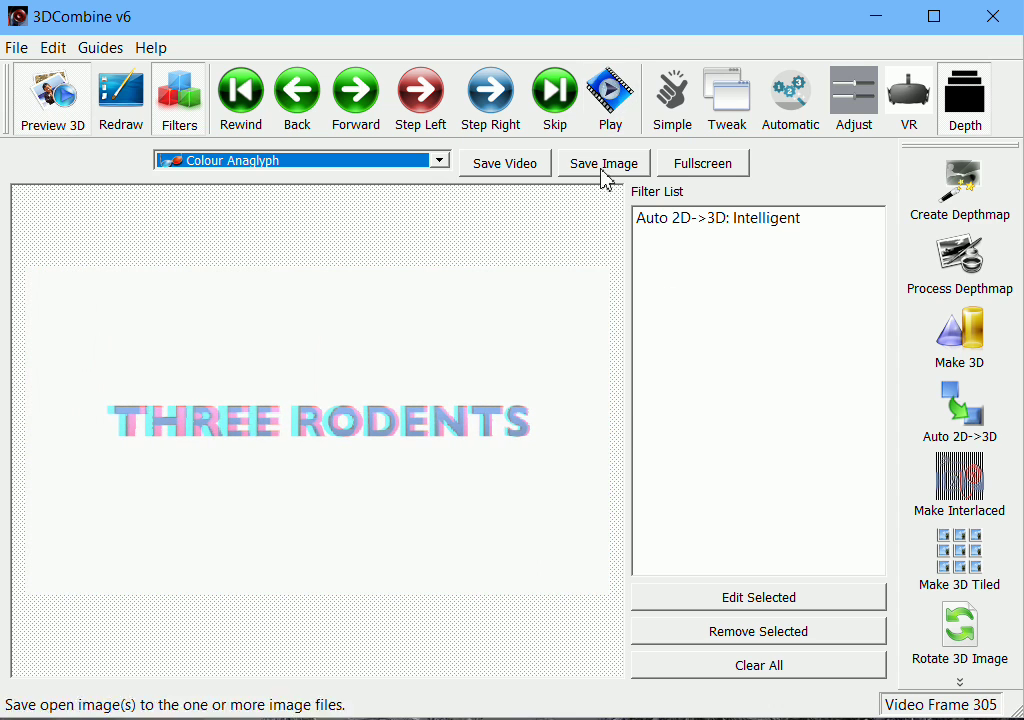
left_click(728, 228)
Clear the filters, close the 3D preview, and add a Create Depthmap: Left Only filter.
left_click(782, 668)
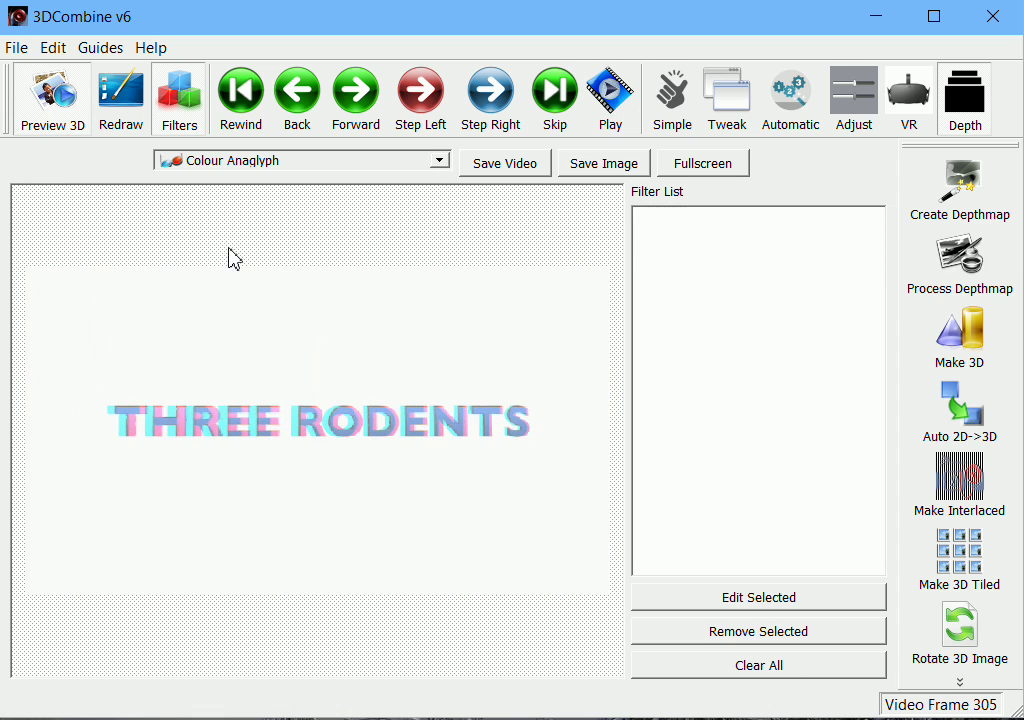
left_click(55, 124)
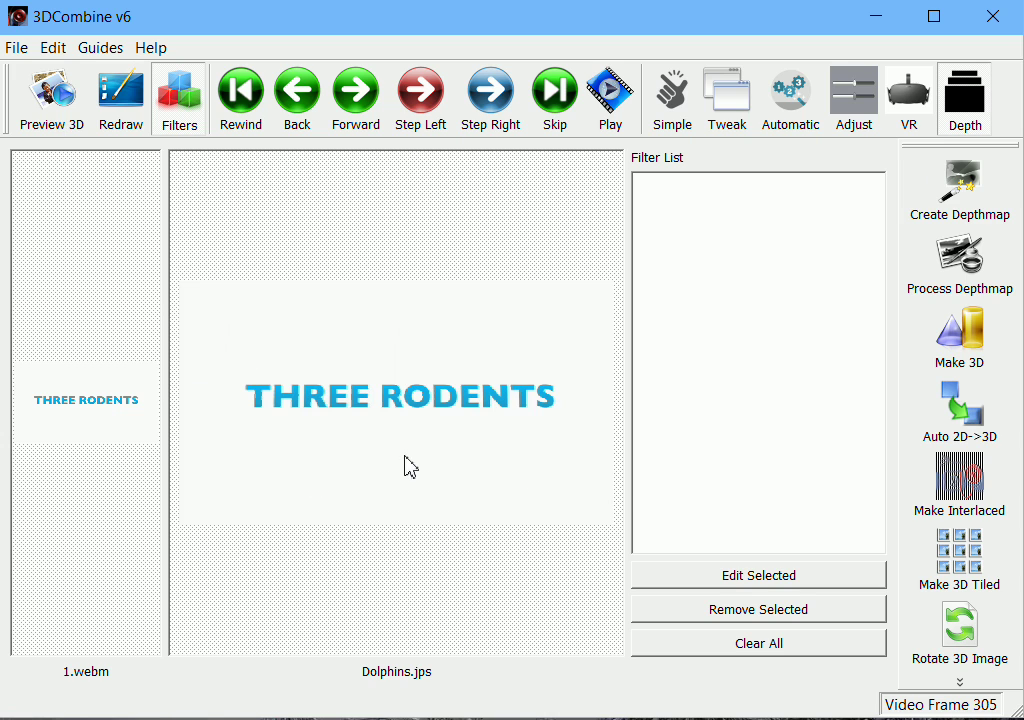
left_click(970, 195)
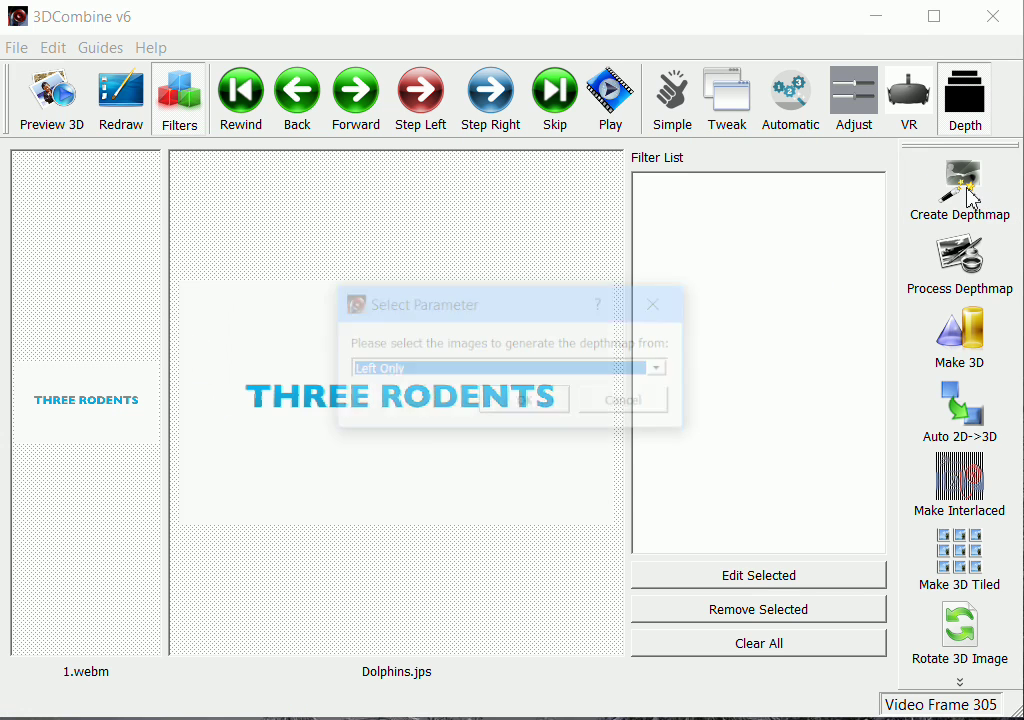
left_click(433, 375)
left_click(400, 392)
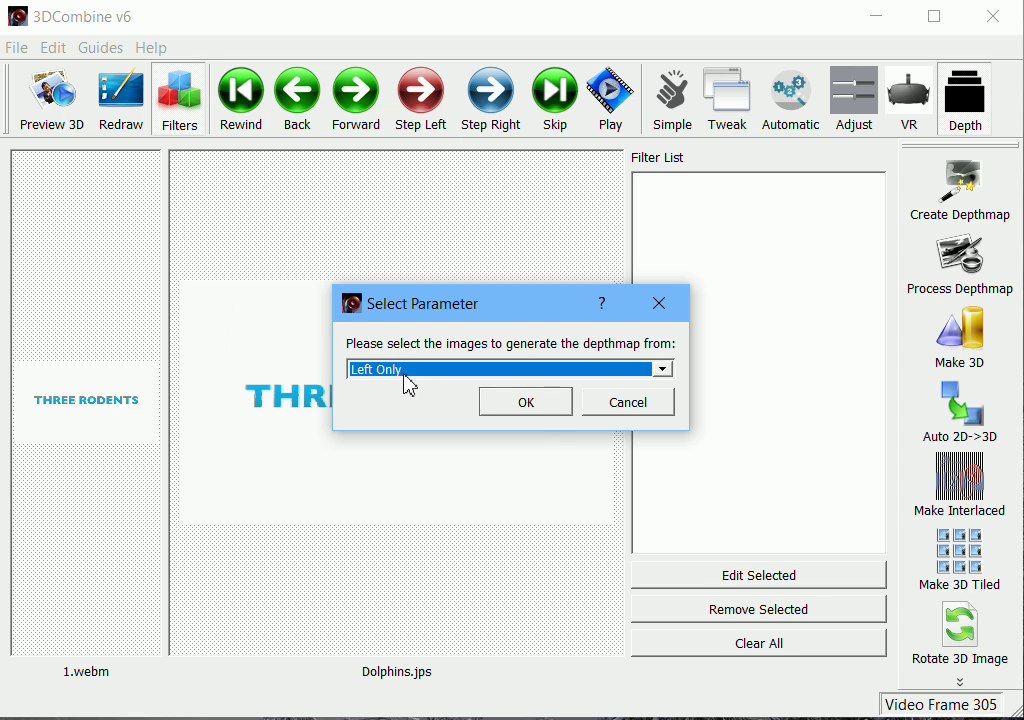
left_click(529, 402)
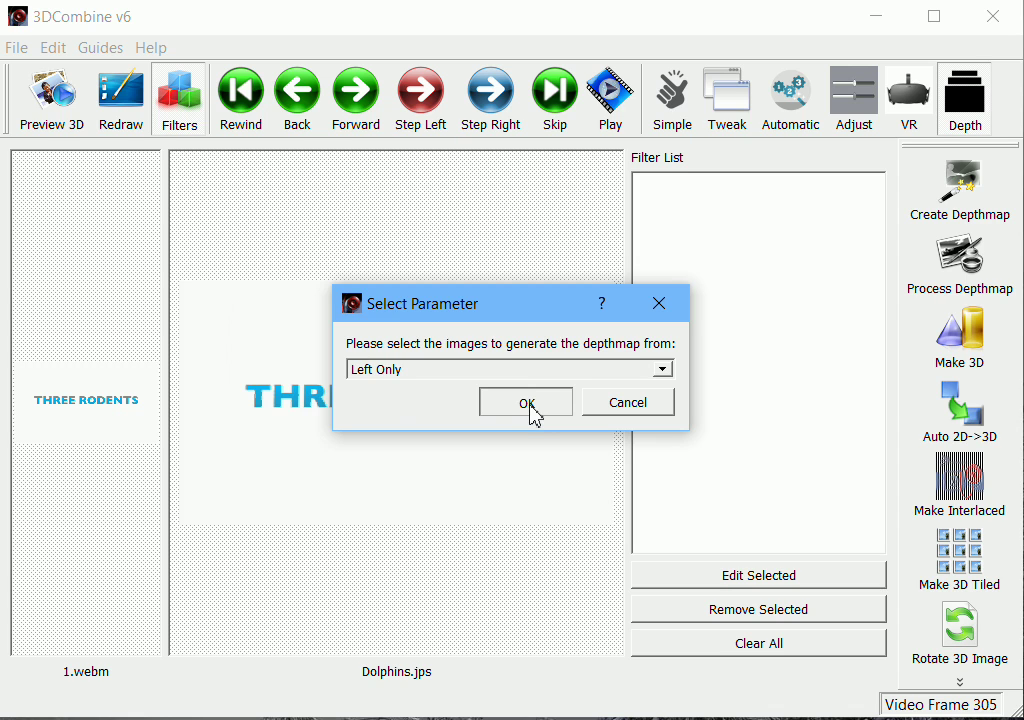
left_click(531, 406)
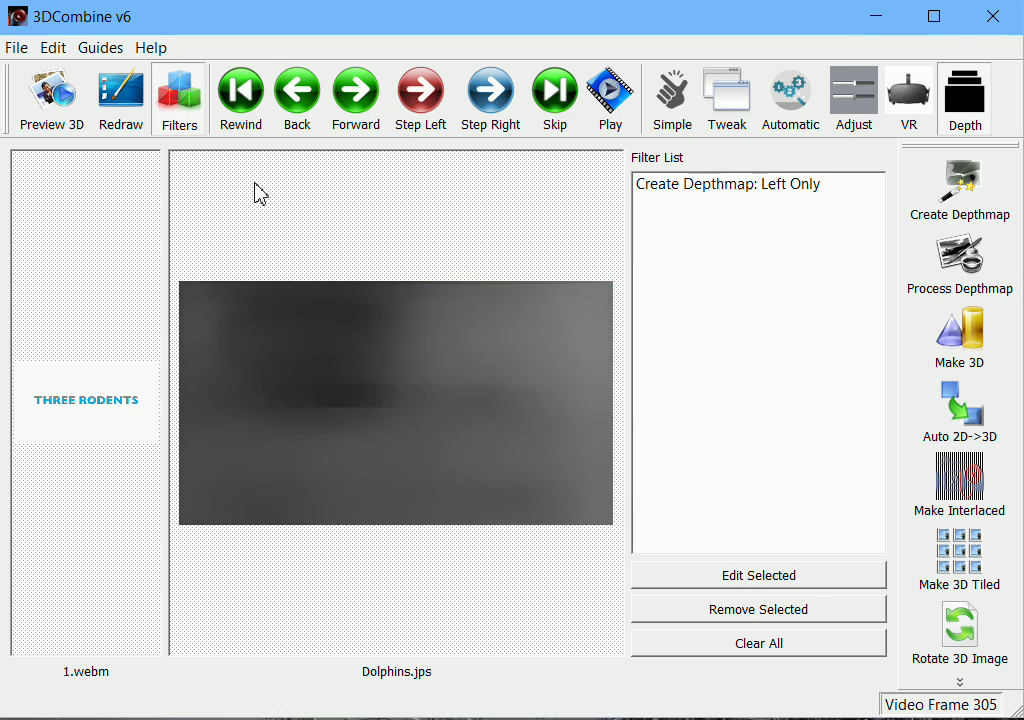
Play to frame 341, preview it as Interlaced then Grey Anaglyph 3D, and close the preview.
left_click(621, 108)
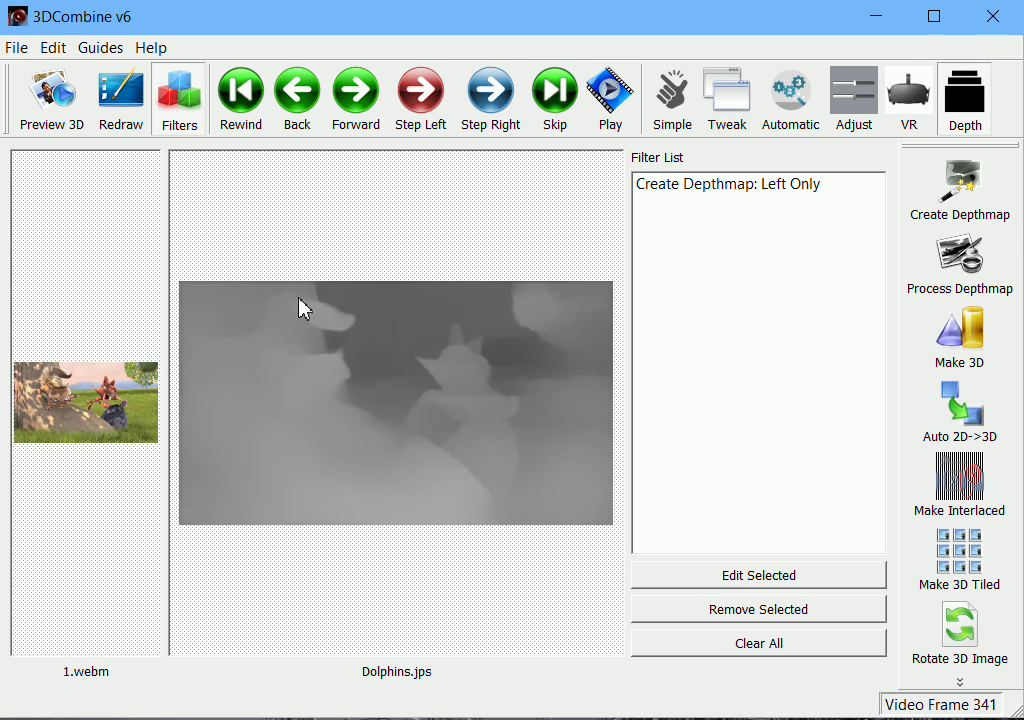
left_click(55, 110)
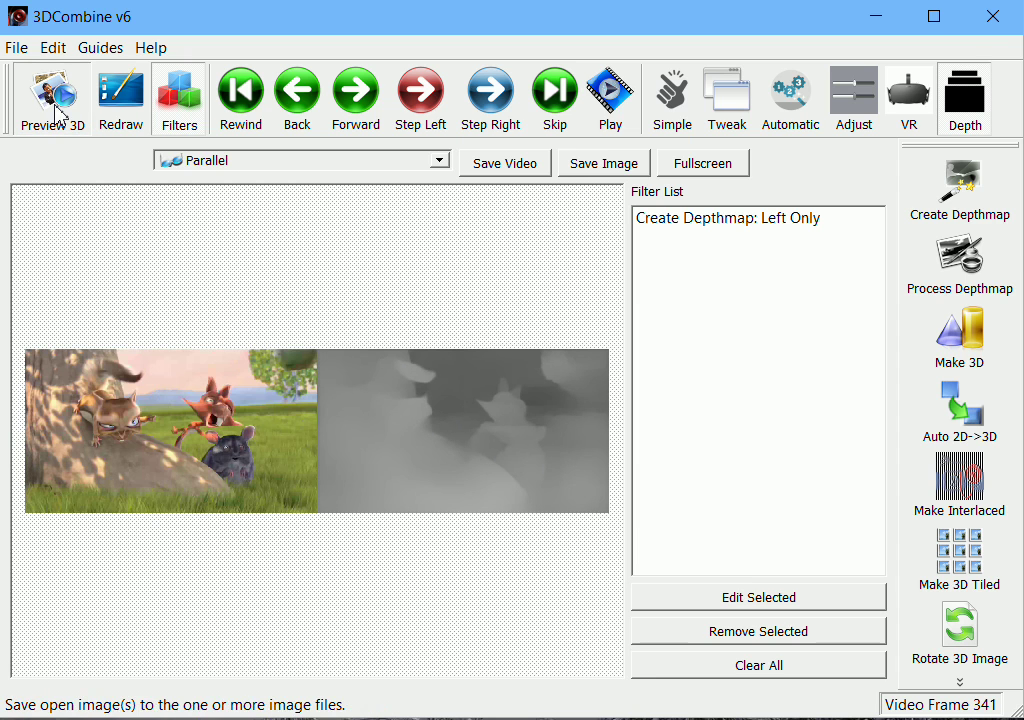
left_click(316, 160)
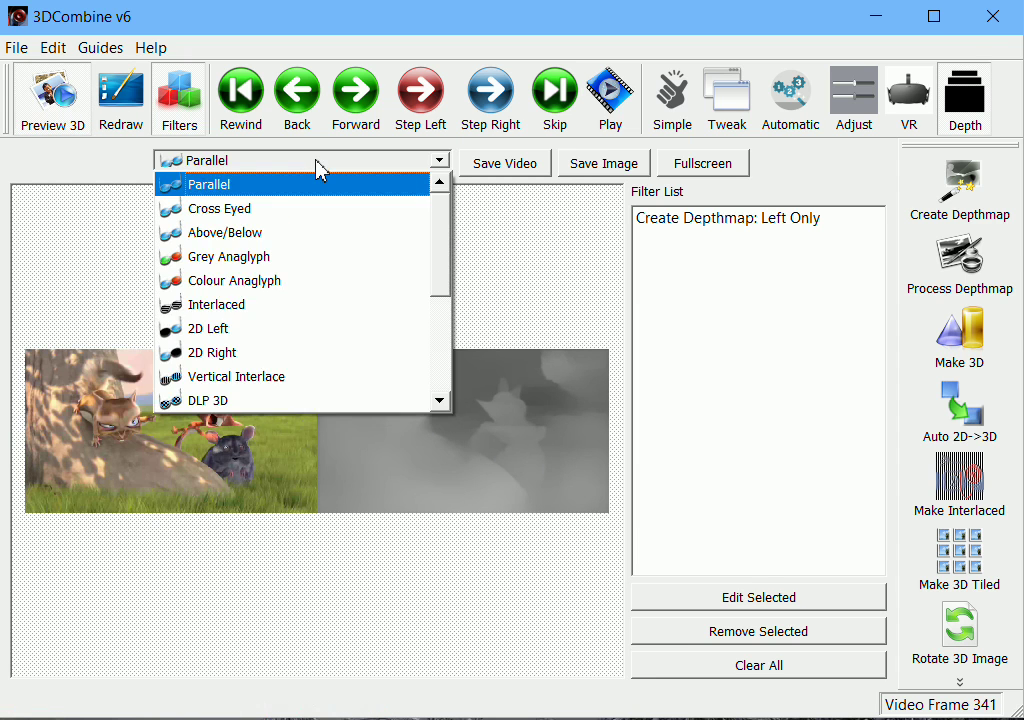
left_click(287, 306)
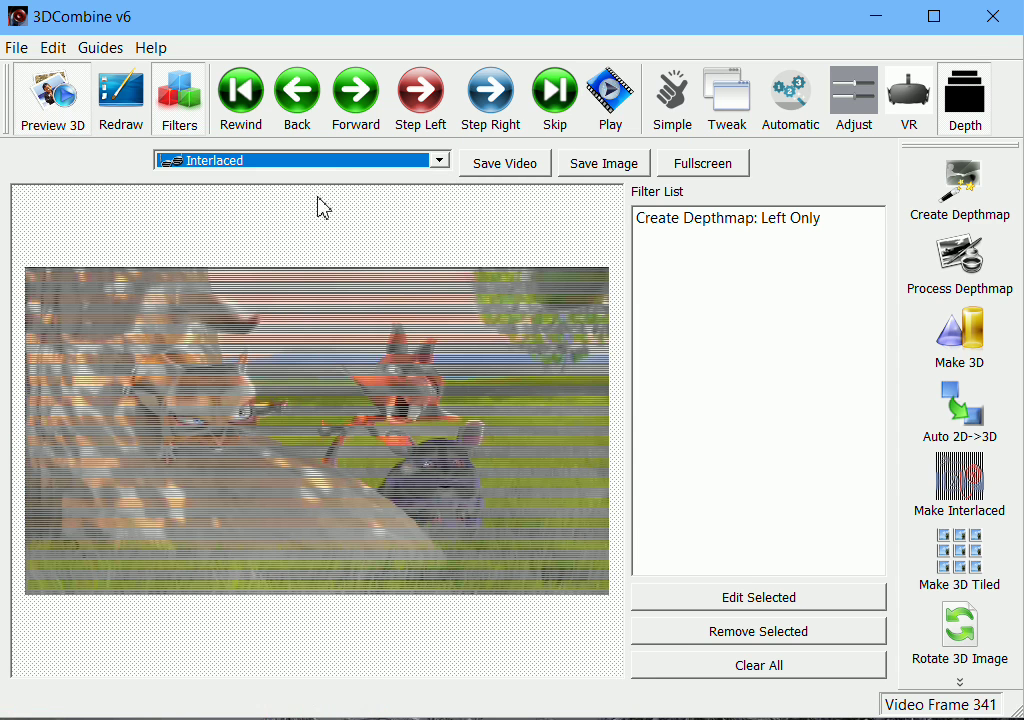
left_click(331, 163)
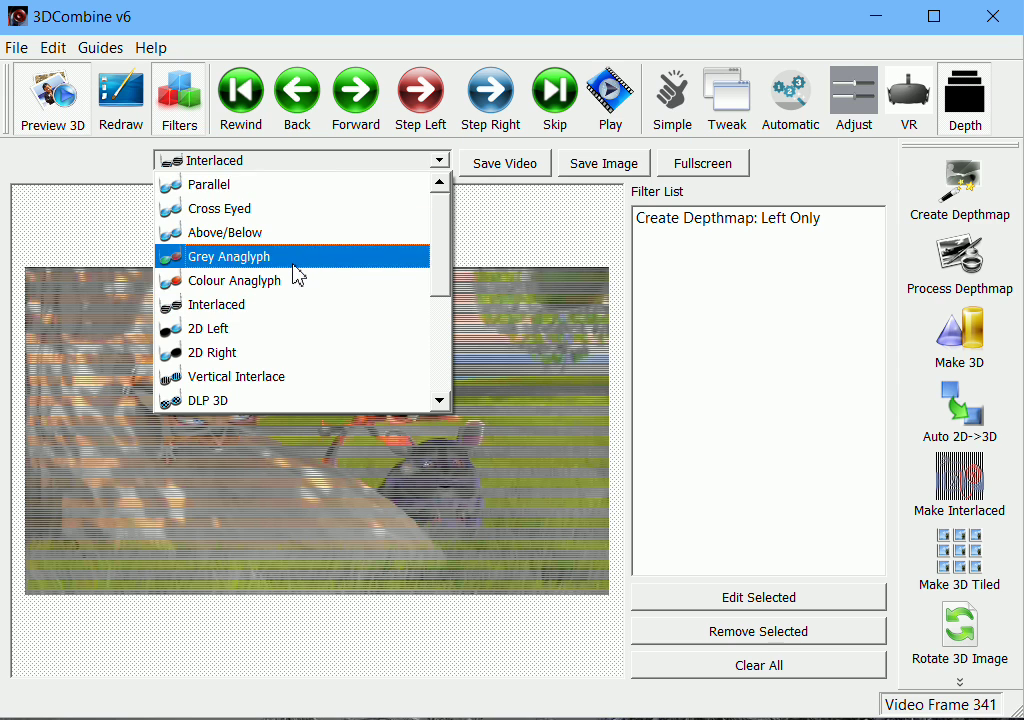
left_click(297, 275)
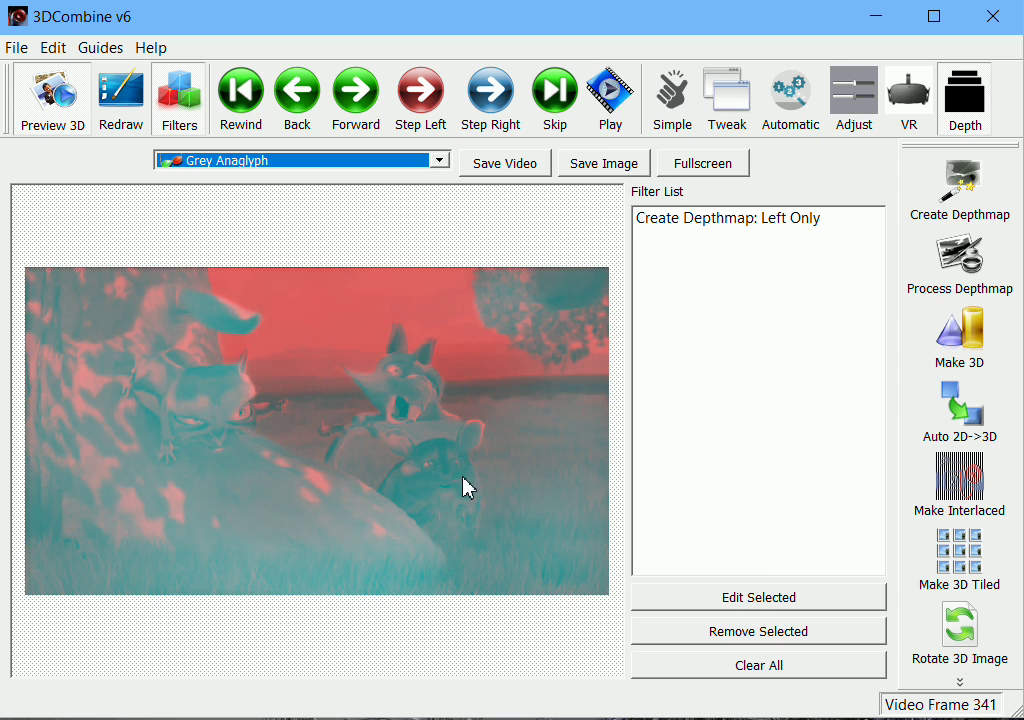
left_click(71, 109)
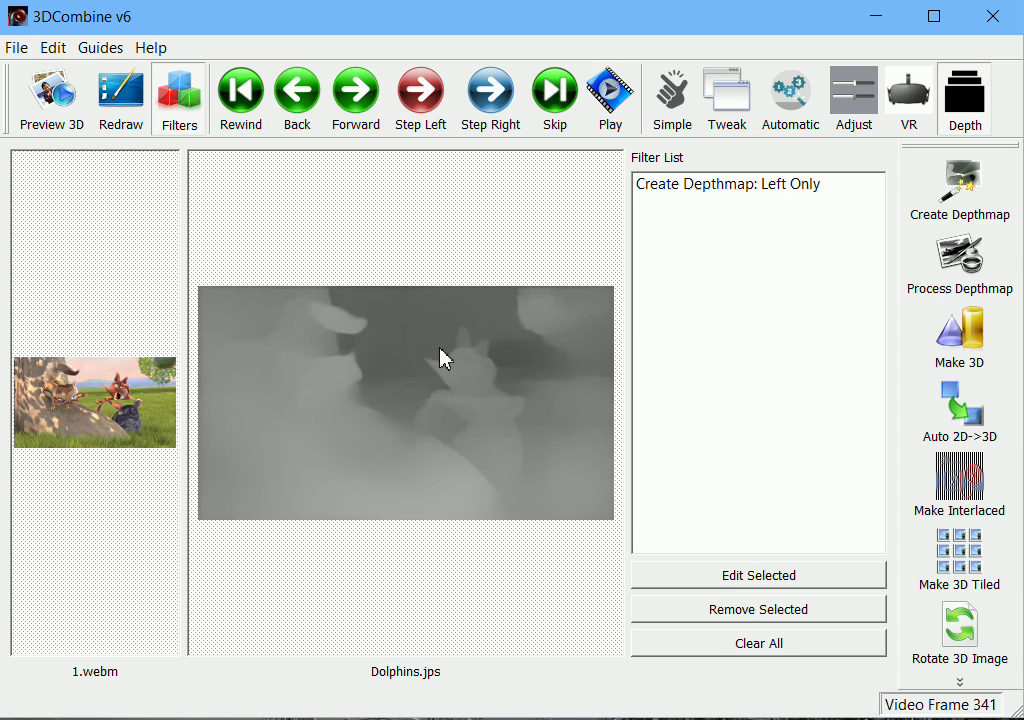
Add a Make 3D filter at magnitude 0.20, declining high-quality background fill and warping both images.
left_click(960, 333)
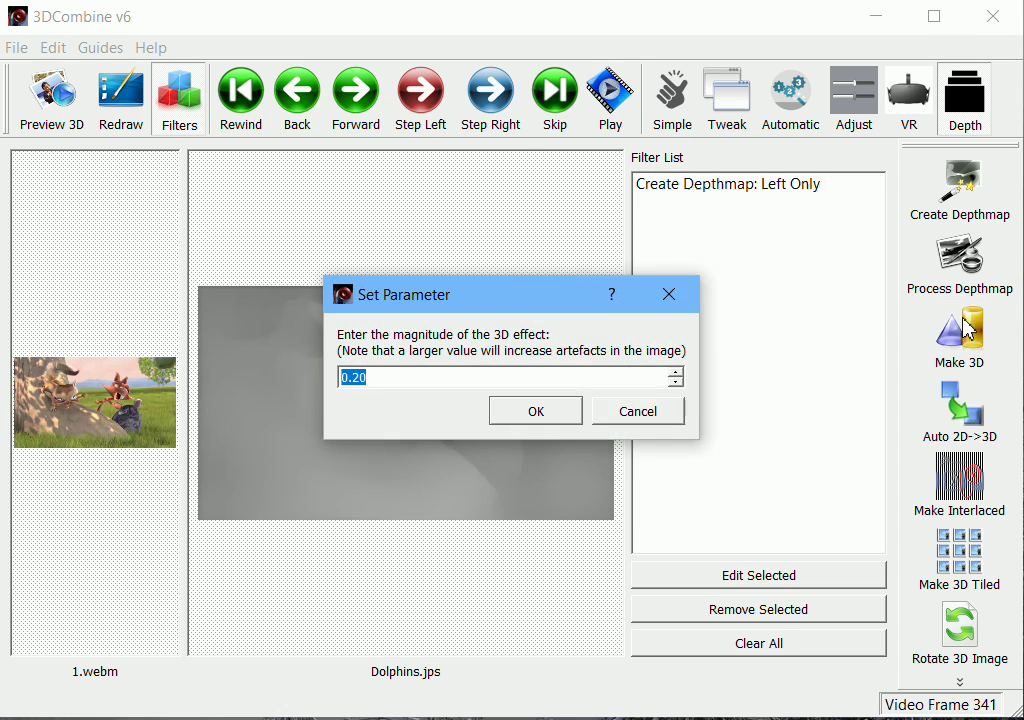
left_click(563, 412)
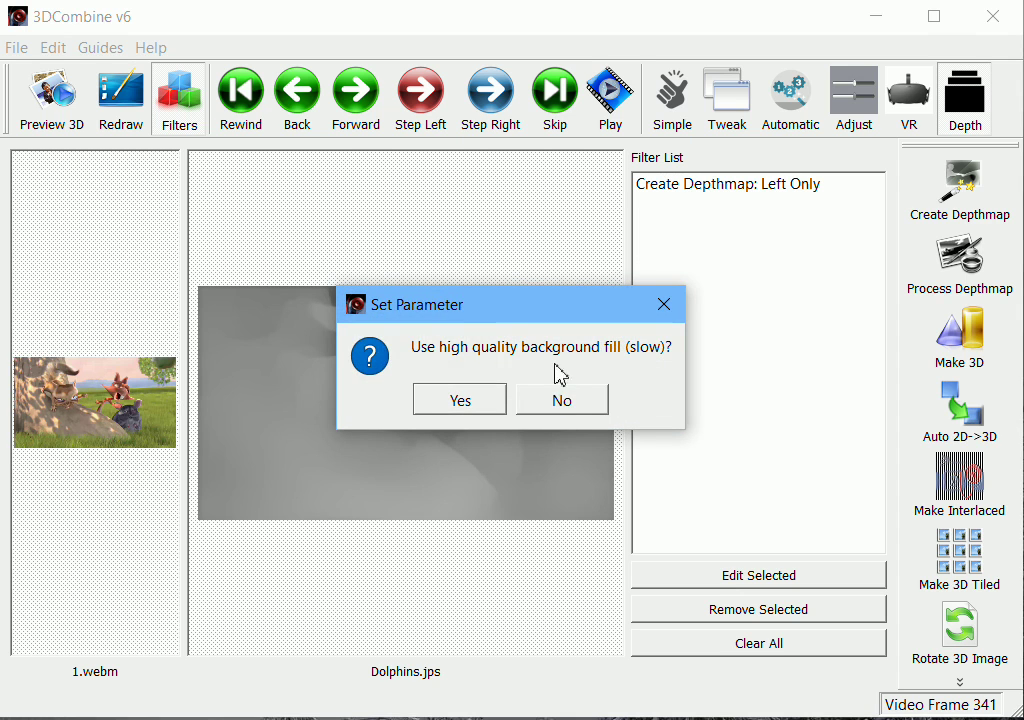
left_click(570, 406)
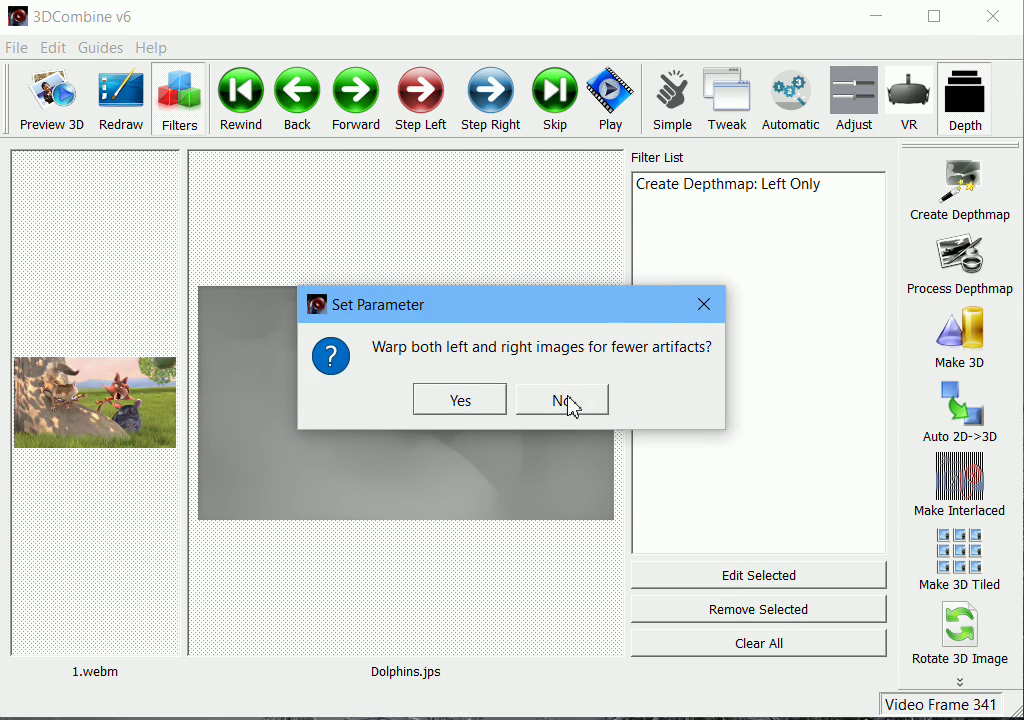
left_click(568, 401)
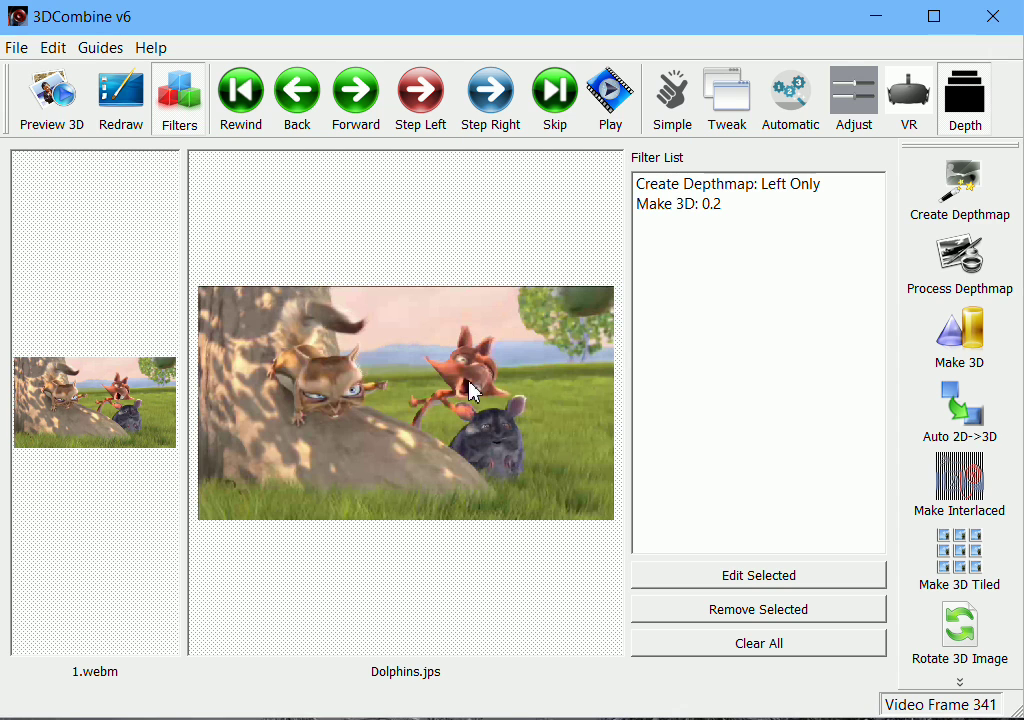
left_click(60, 110)
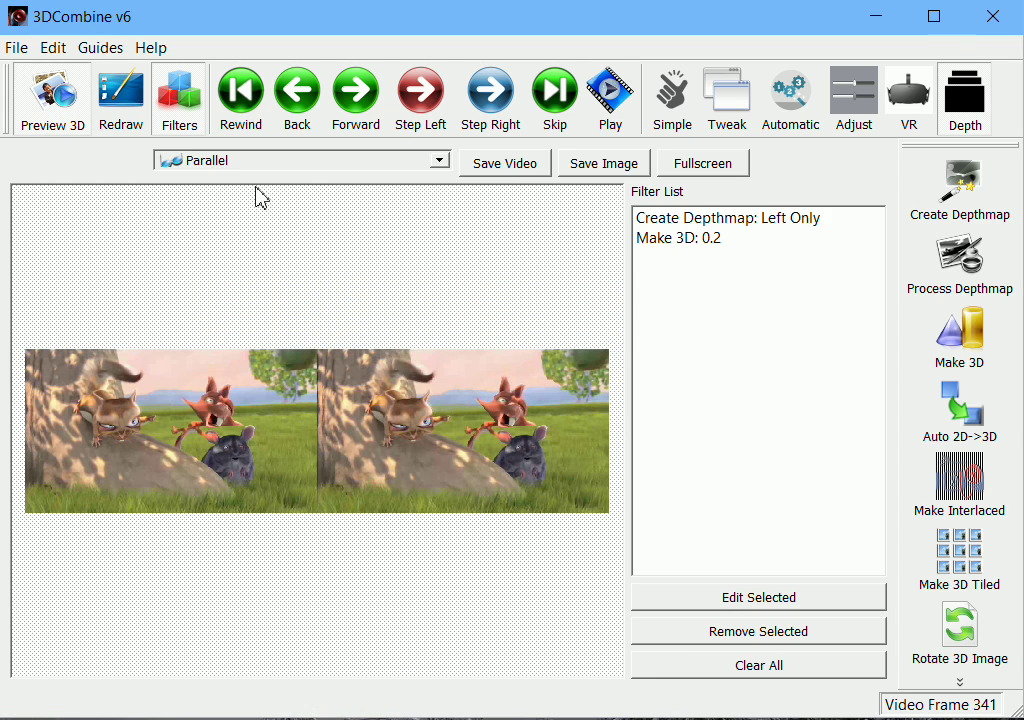
left_click(300, 162)
left_click(288, 280)
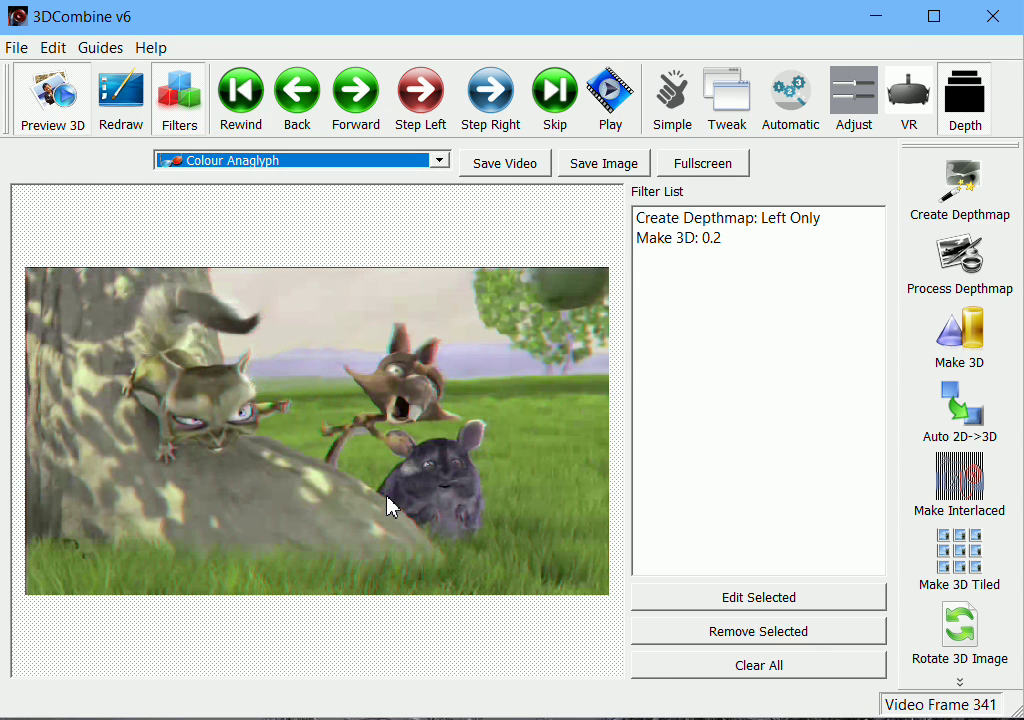
left_click(82, 115)
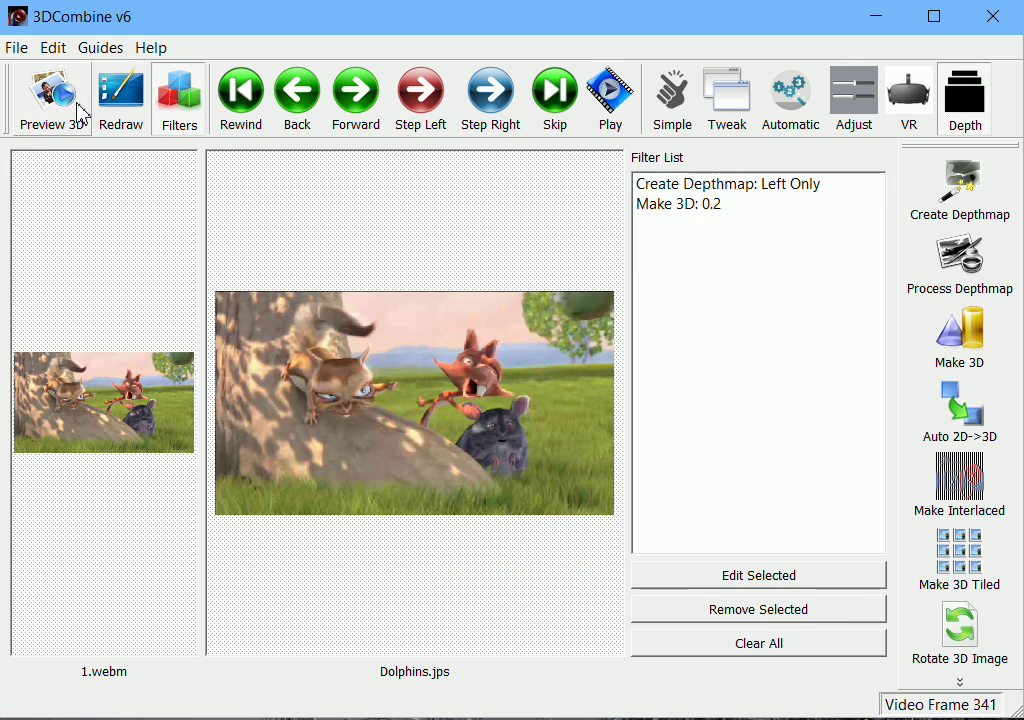
Replace Make 3D: 0.2 with Make 3D: 0.4, accepting high-quality background fill and warping both images.
left_click(706, 204)
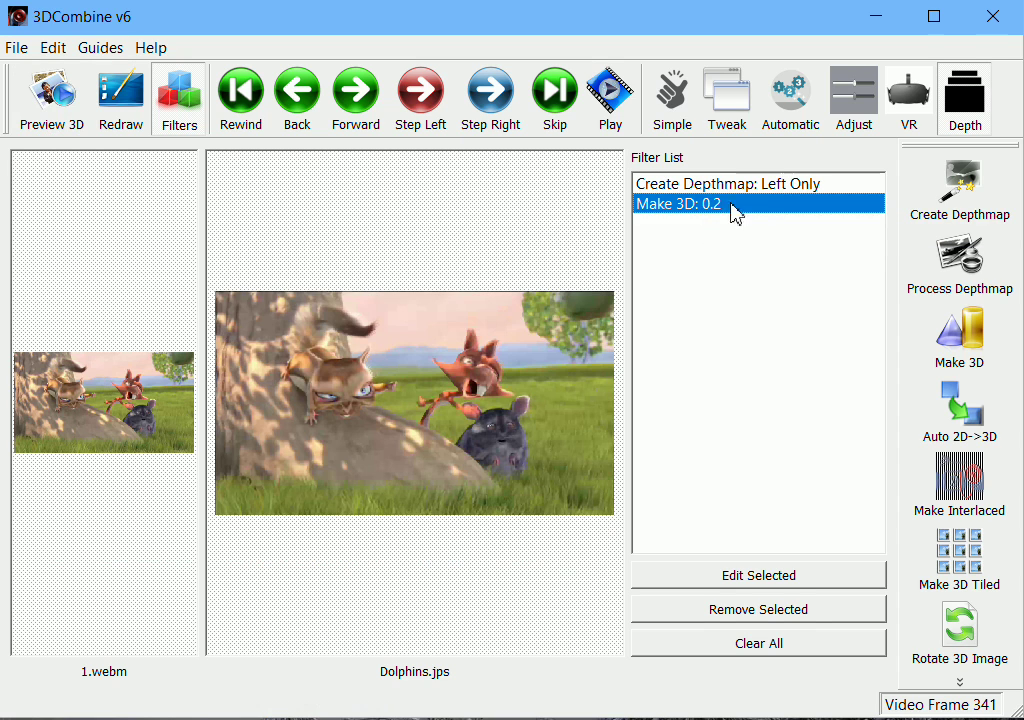
left_click(765, 609)
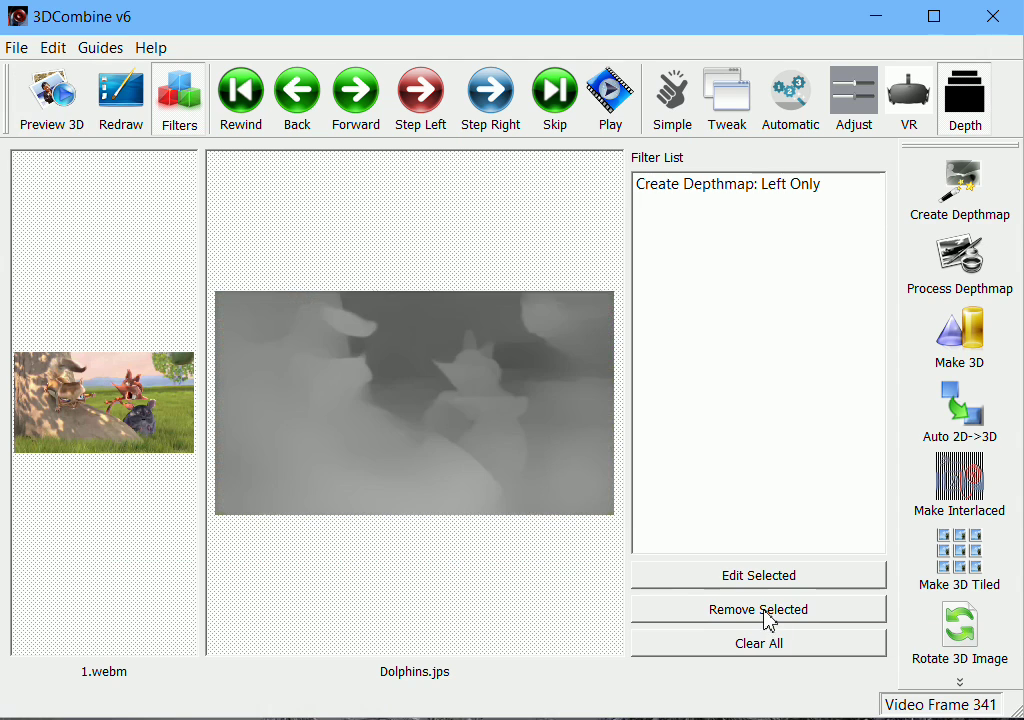
left_click(960, 330)
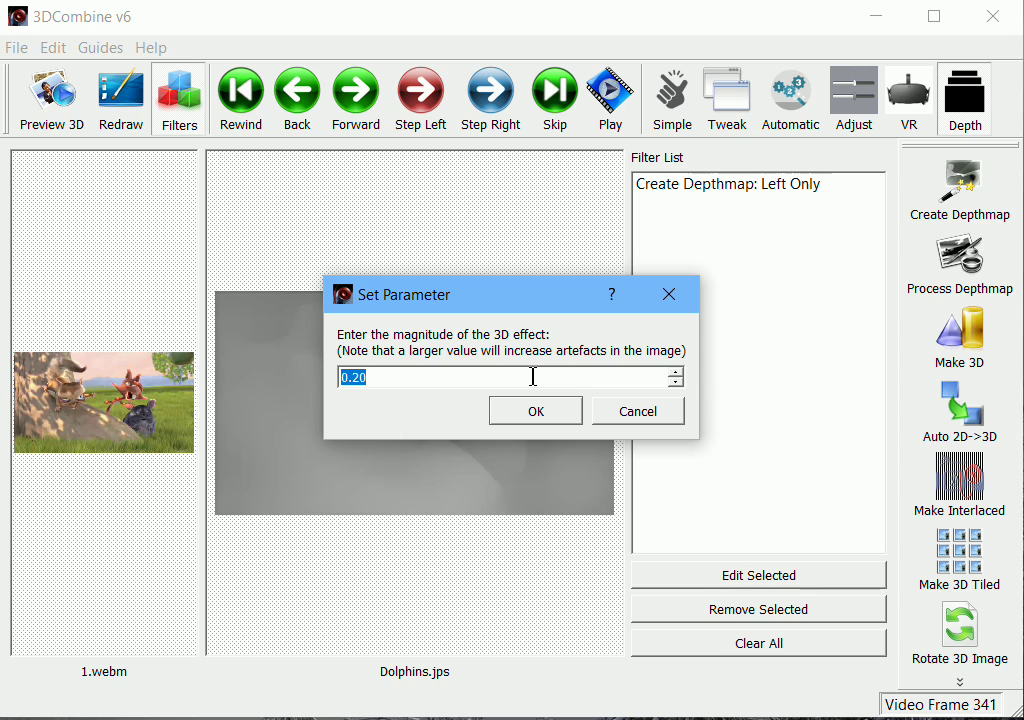
type("0.4")
left_click(516, 428)
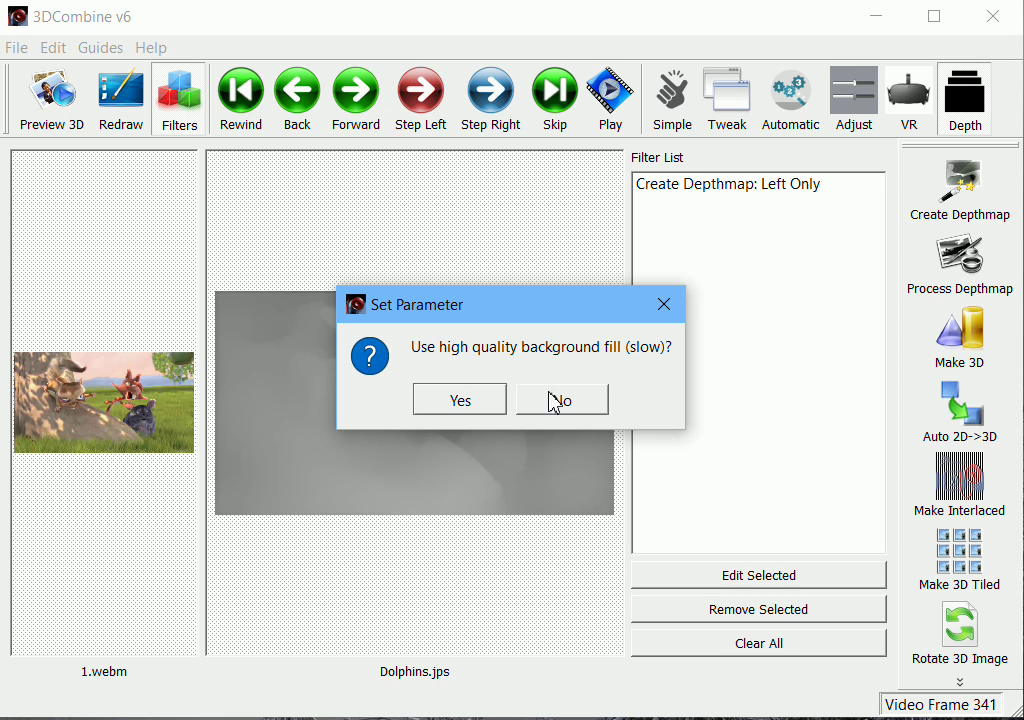
left_click(472, 401)
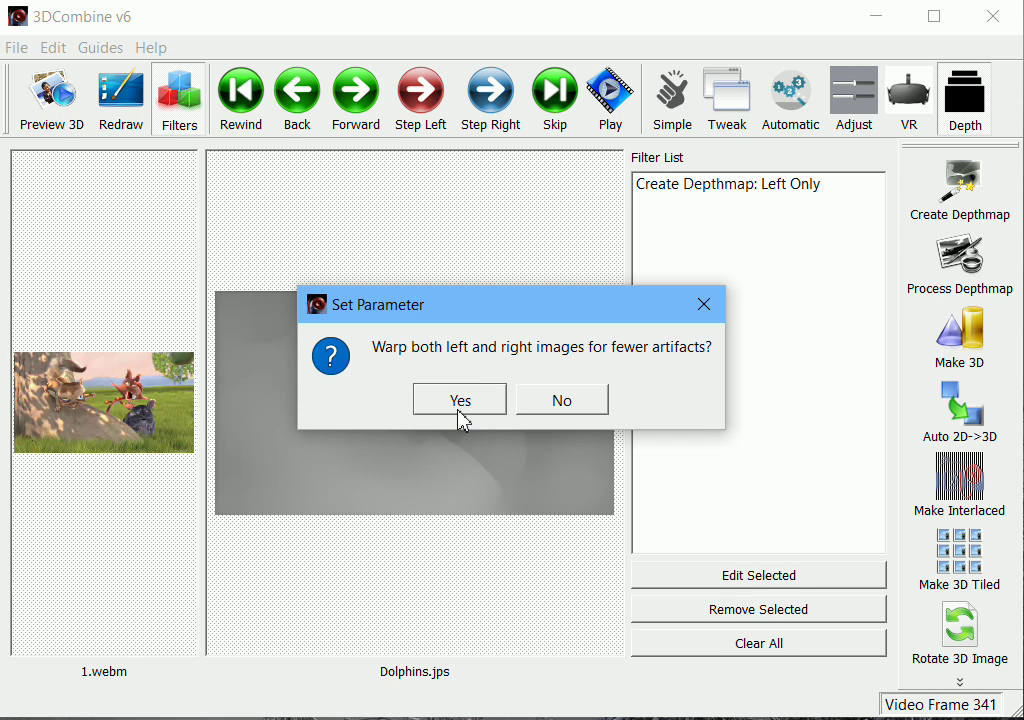
left_click(461, 400)
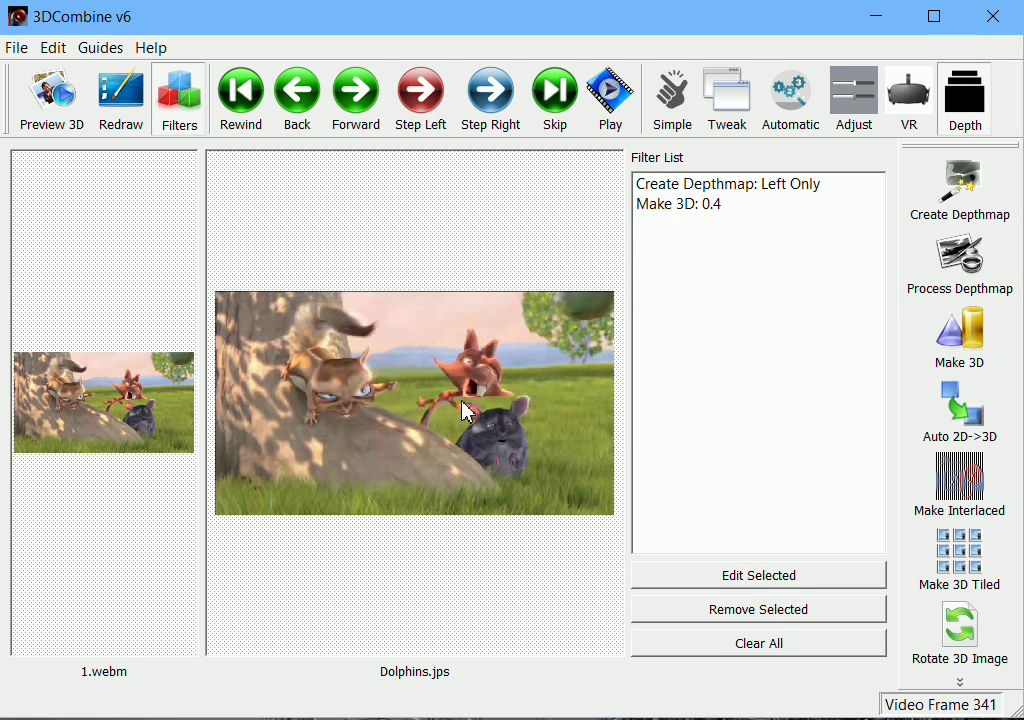
Show the 3D preview in Colour Anaglyph mode with the filter list hidden and the view redrawn.
left_click(52, 126)
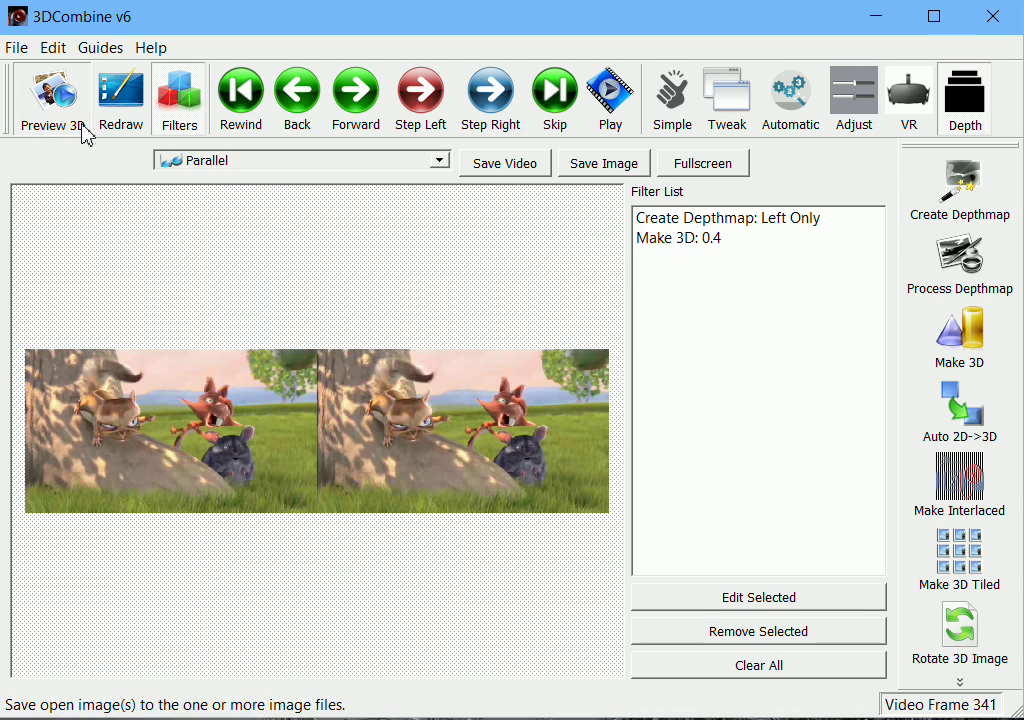
left_click(252, 162)
left_click(251, 290)
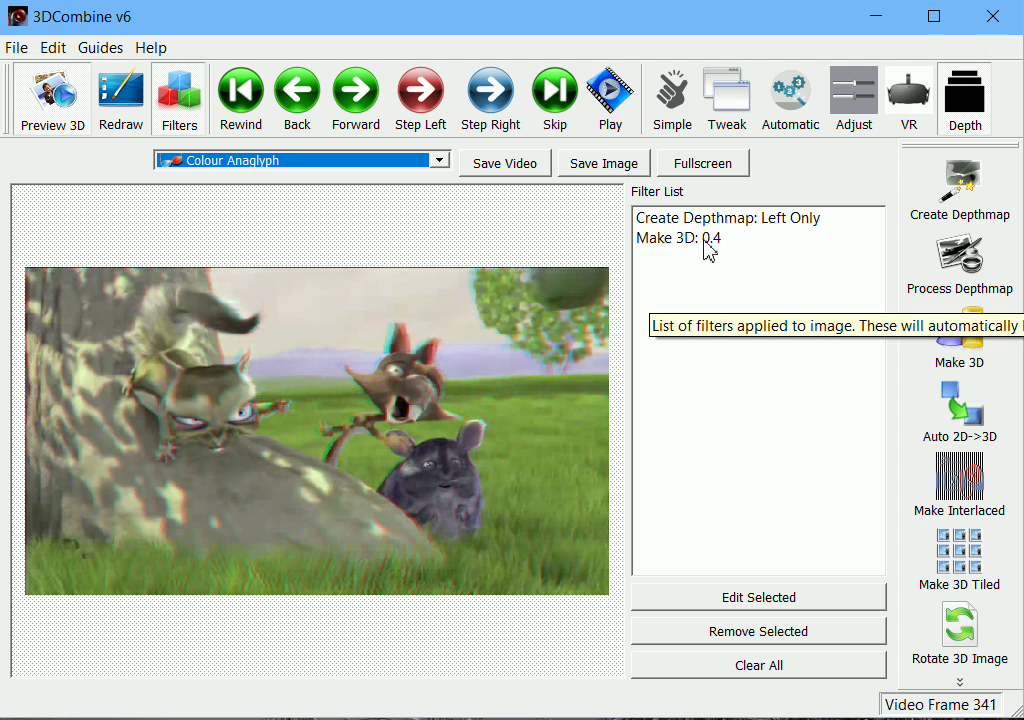
left_click(172, 105)
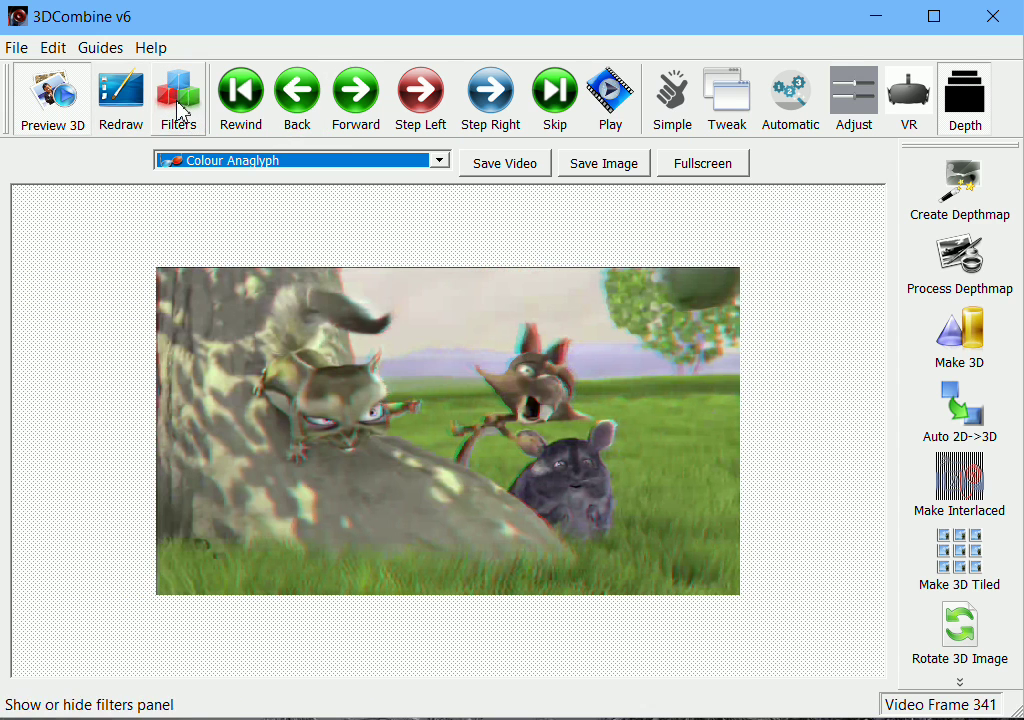
left_click(133, 87)
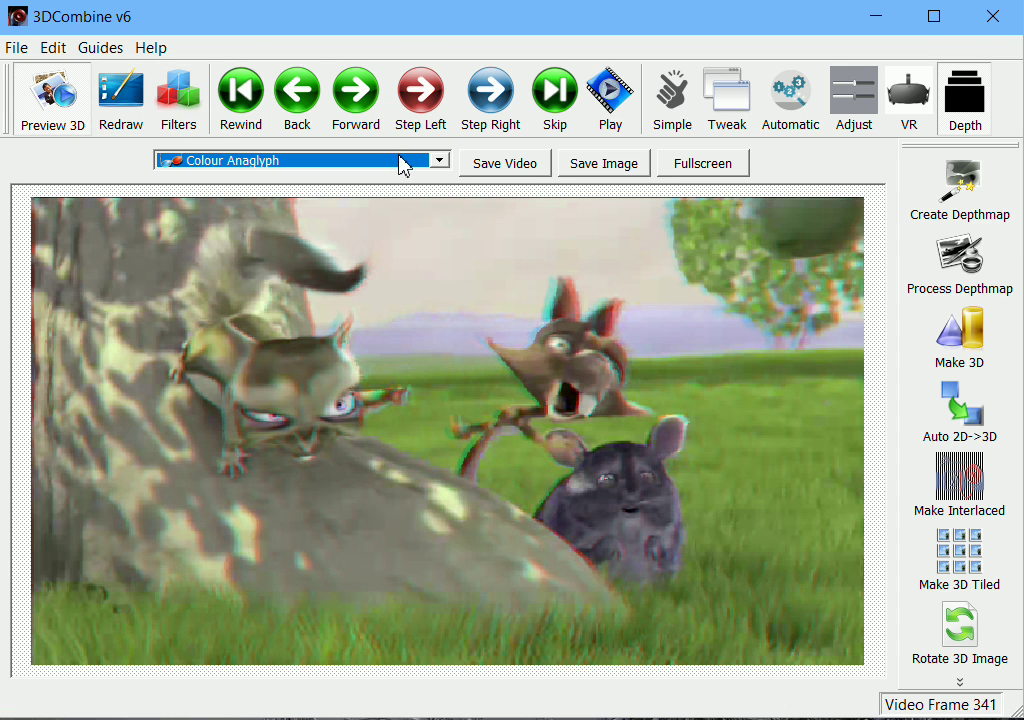
Save the 3D video as output2 in Temp and dismiss the notices when batch saving ends.
left_click(519, 174)
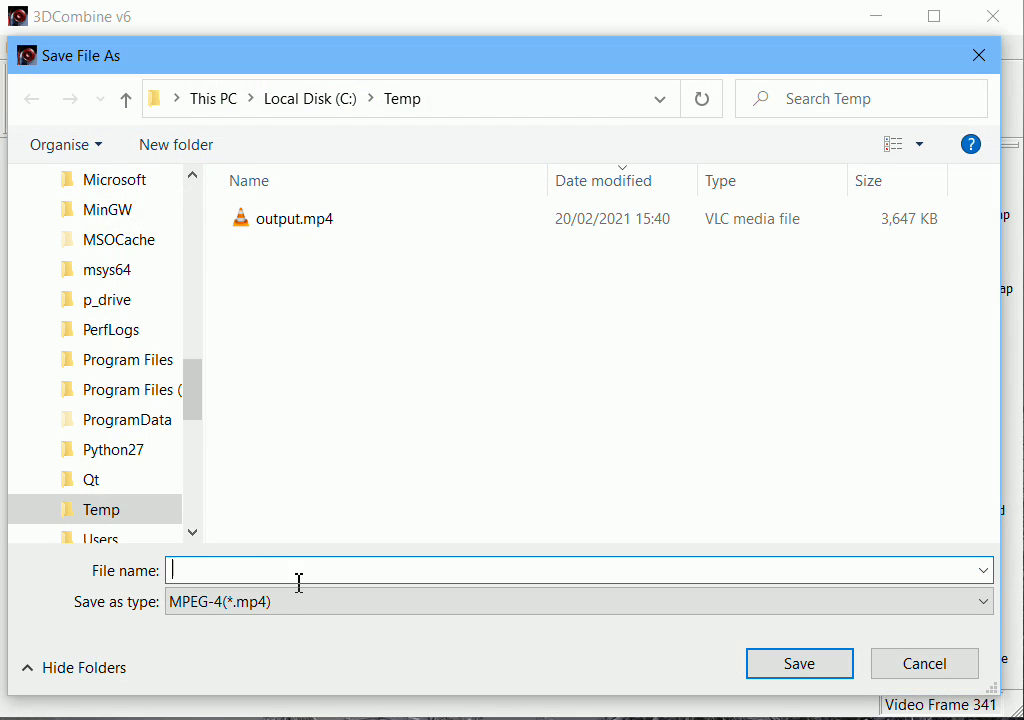
type("output2")
key("Return")
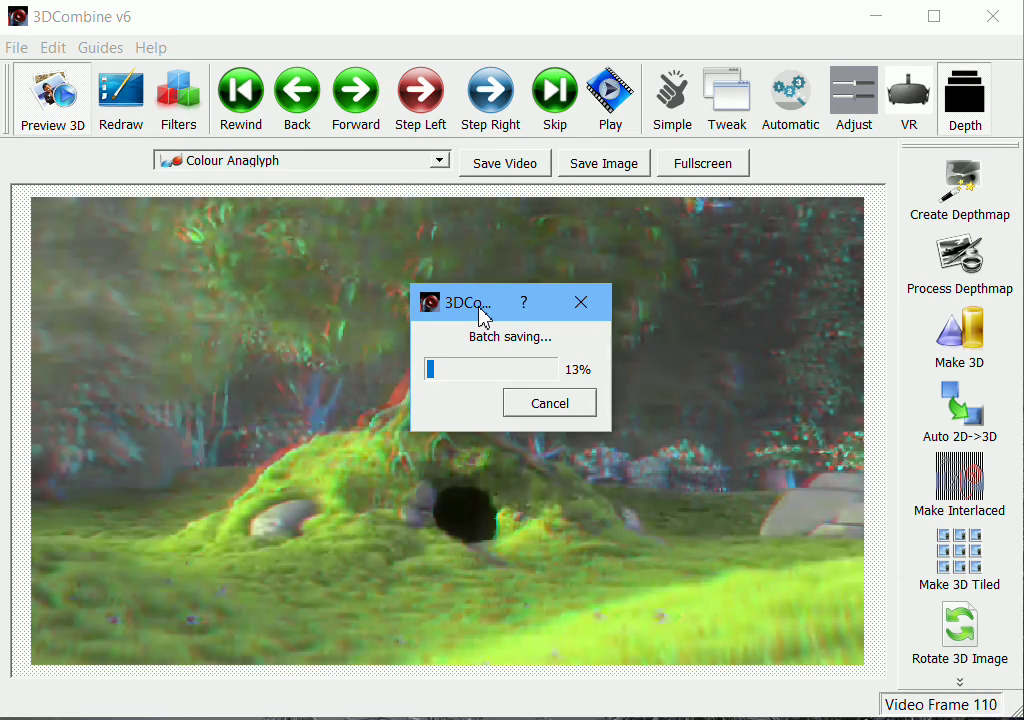
left_click_drag(482, 316, 228, 258)
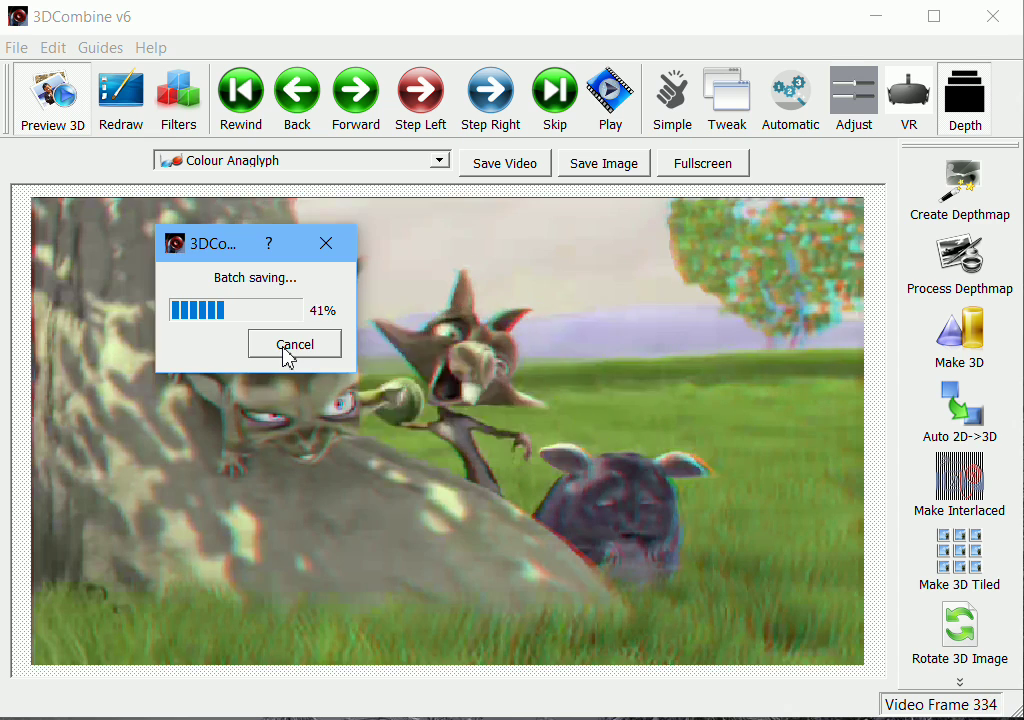
left_click(289, 350)
left_click(489, 408)
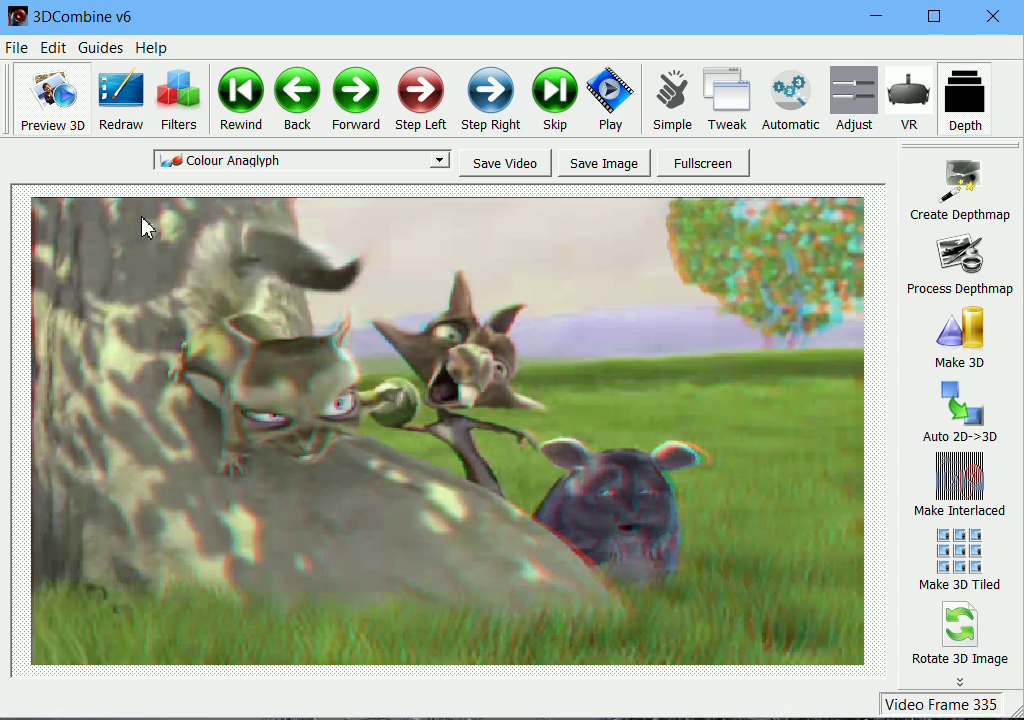
Turn off the 3D preview, show the filter list again and remove Make 3D: 0.4.
left_click(84, 122)
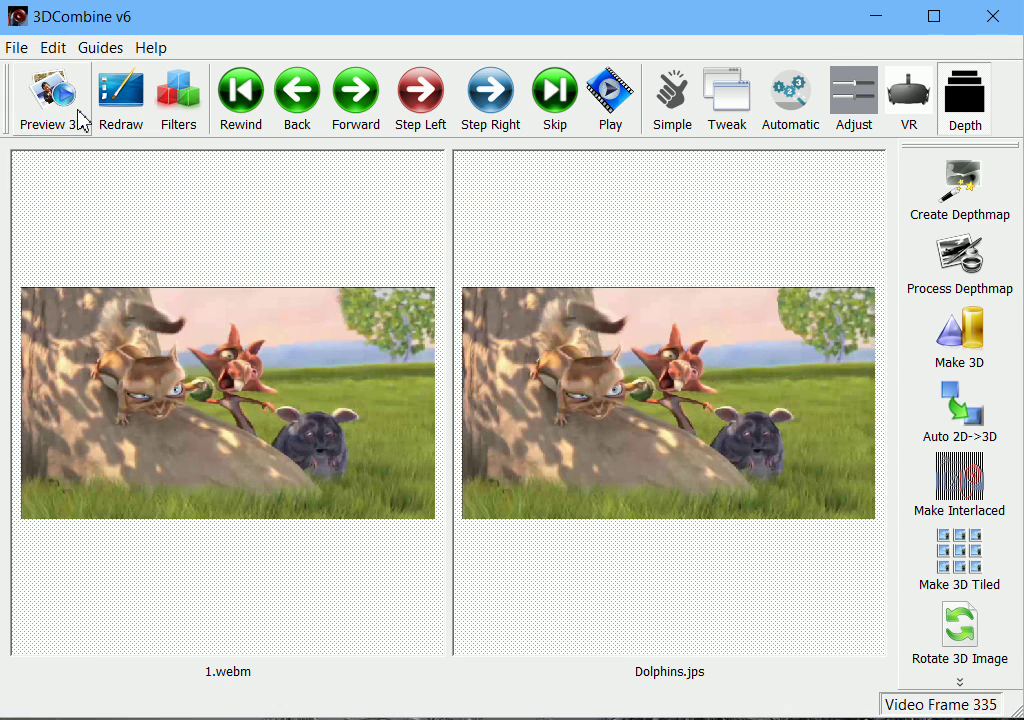
left_click(178, 120)
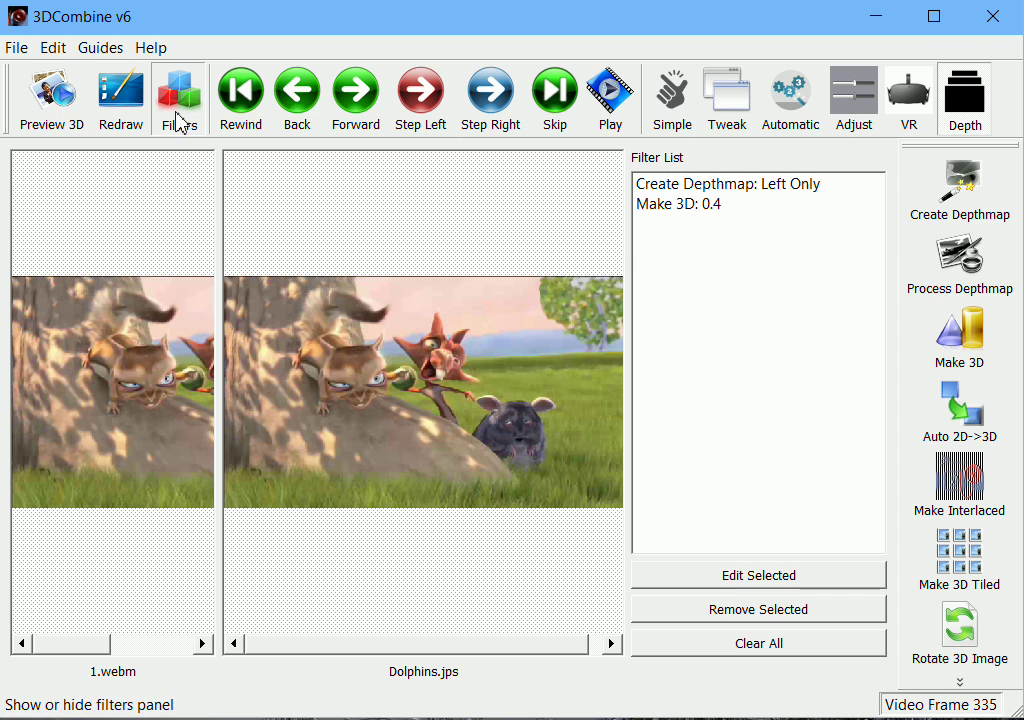
left_click(722, 204)
left_click(713, 612)
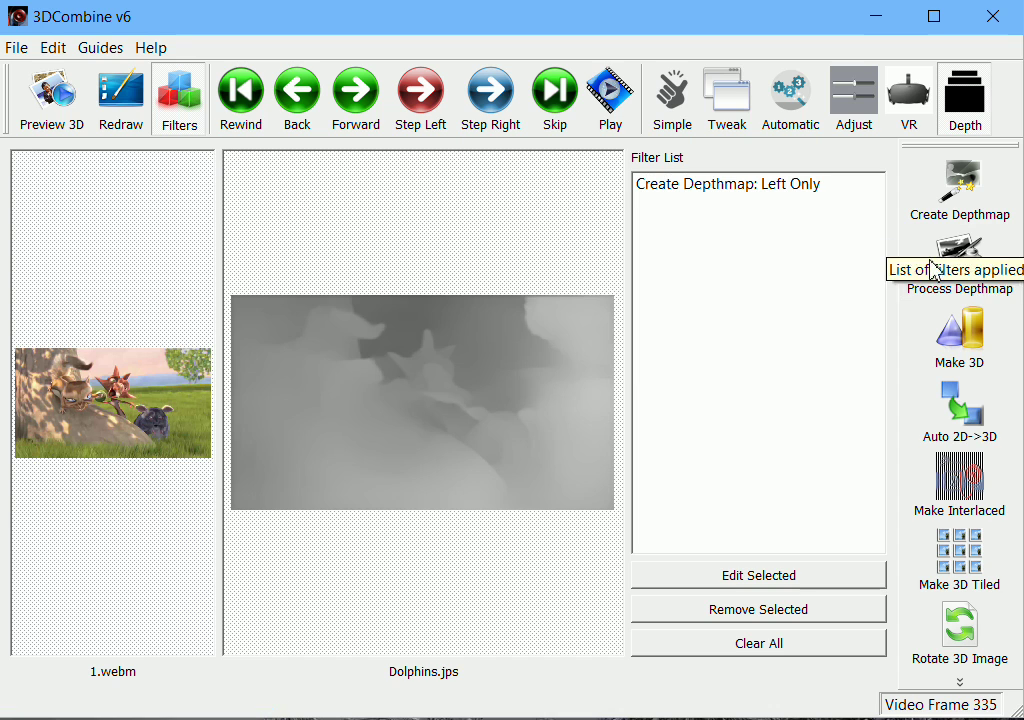
Add a Process Depthmap filter of type Normalise brightness after Create Depthmap: Left Only.
left_click(950, 290)
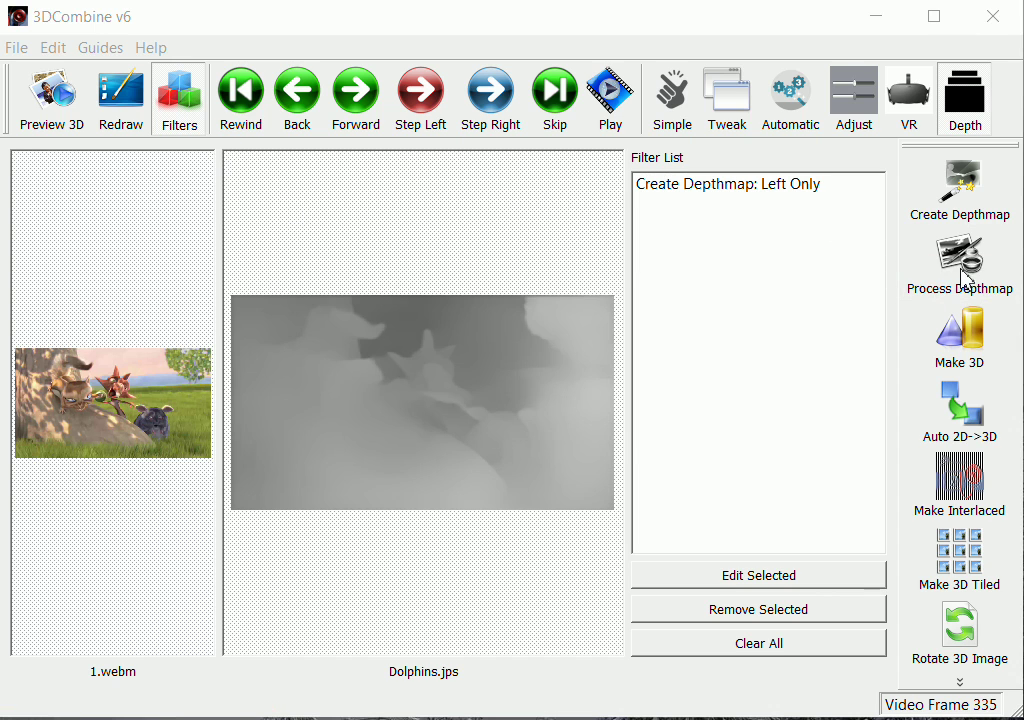
left_click(596, 370)
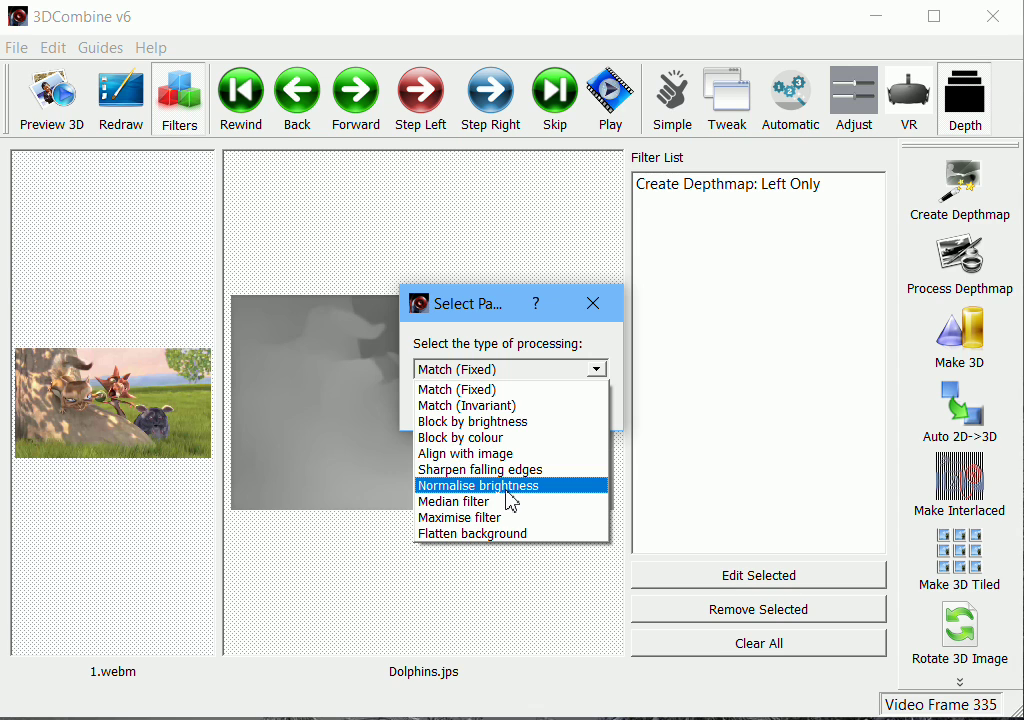
left_click(506, 488)
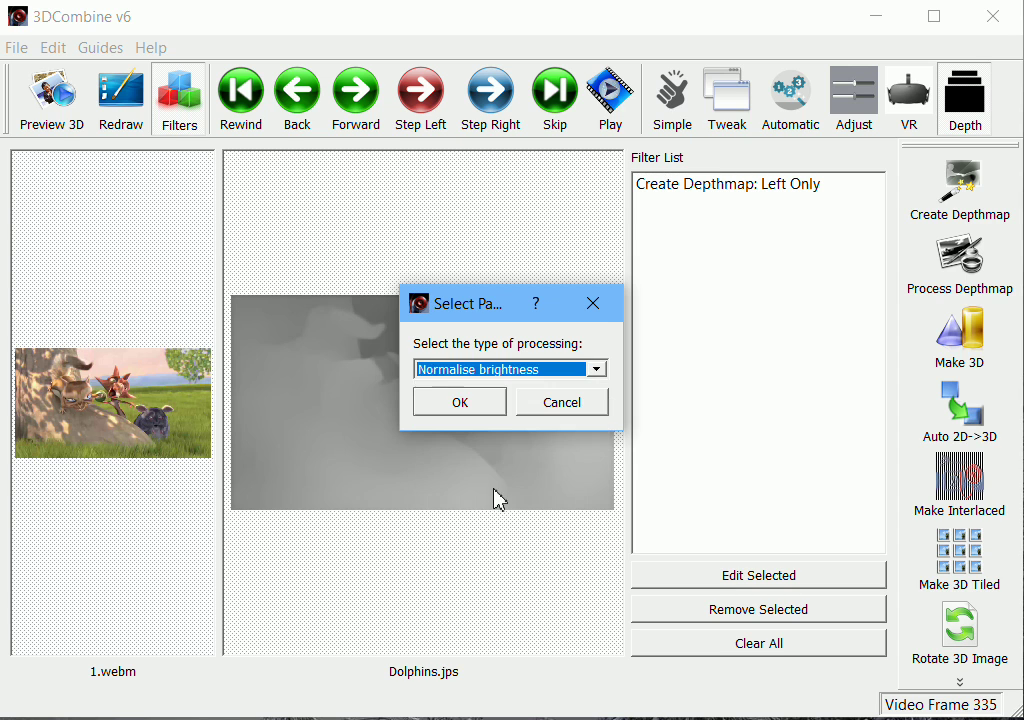
left_click(498, 402)
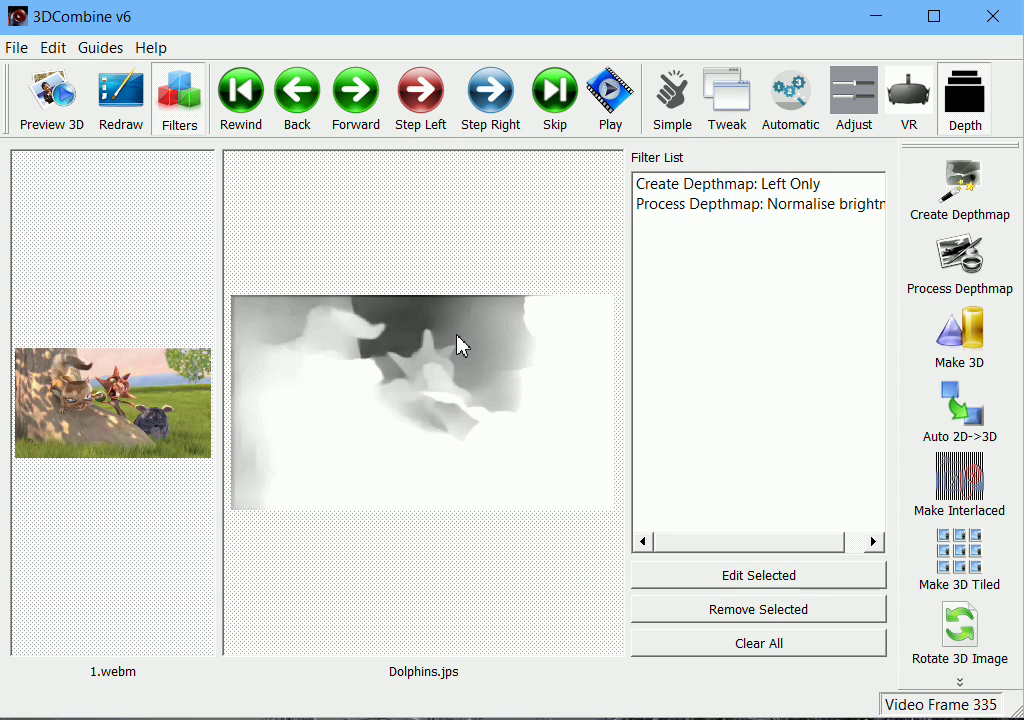
Add Make 3D at the default 0.20 without background fill or warping, viewed as Colour Anaglyph.
left_click(966, 336)
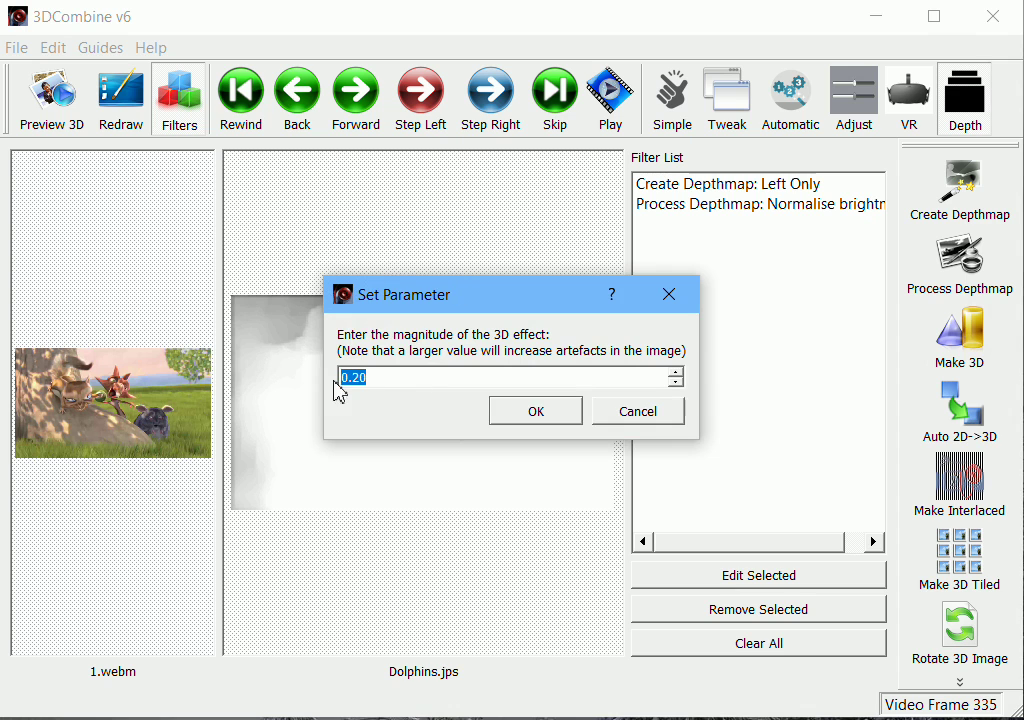
left_click(538, 419)
left_click(563, 408)
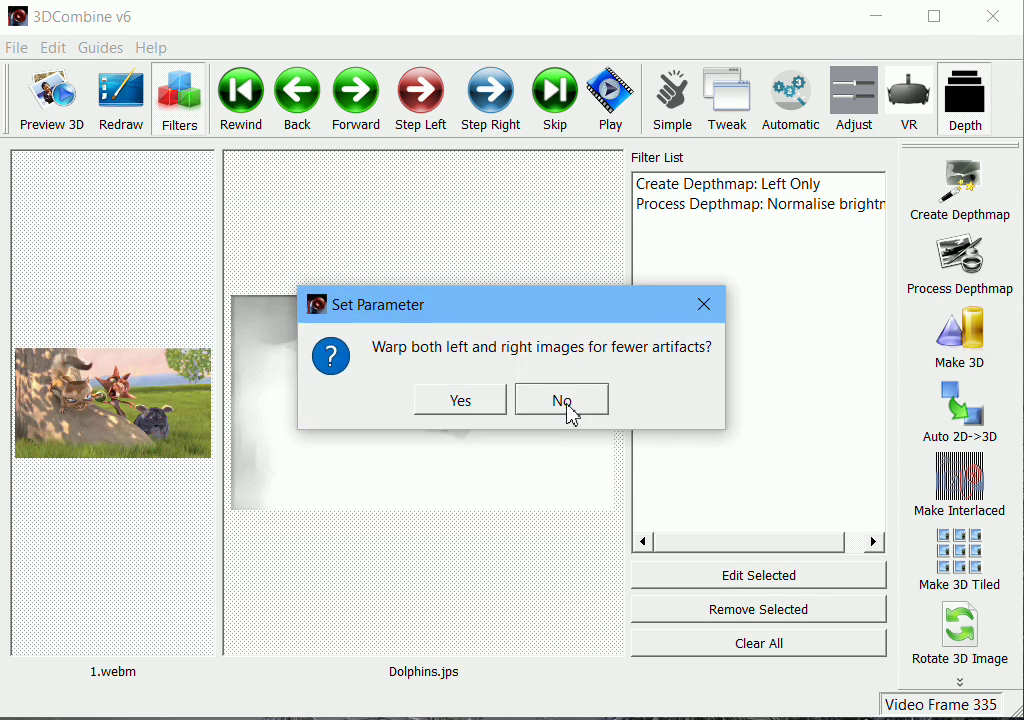
left_click(565, 409)
left_click(330, 161)
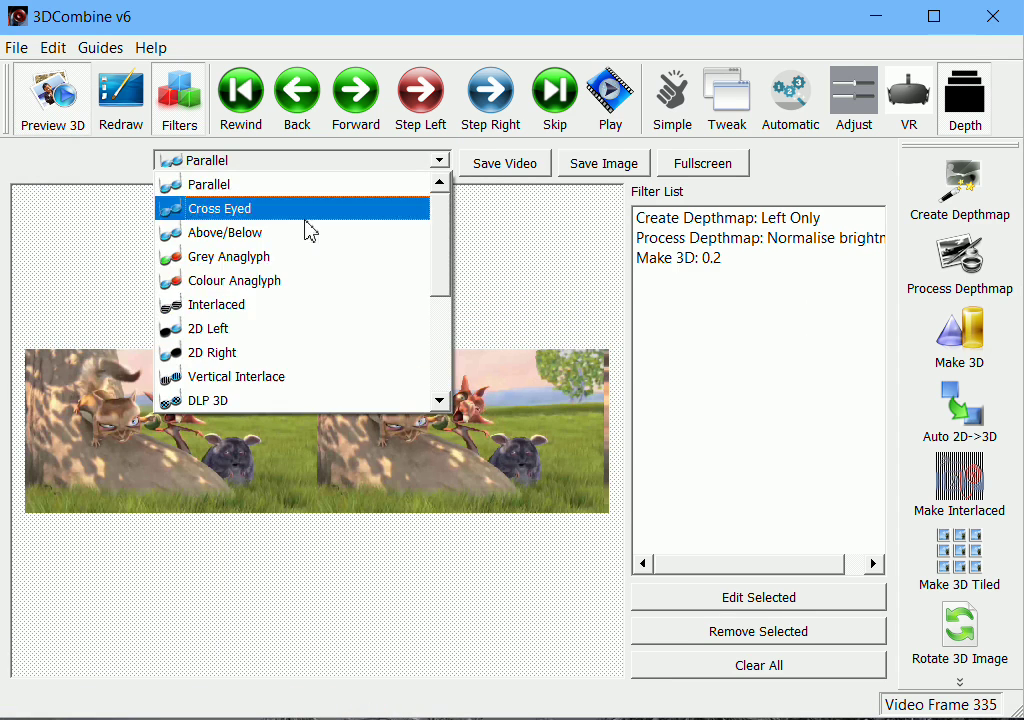
left_click(281, 289)
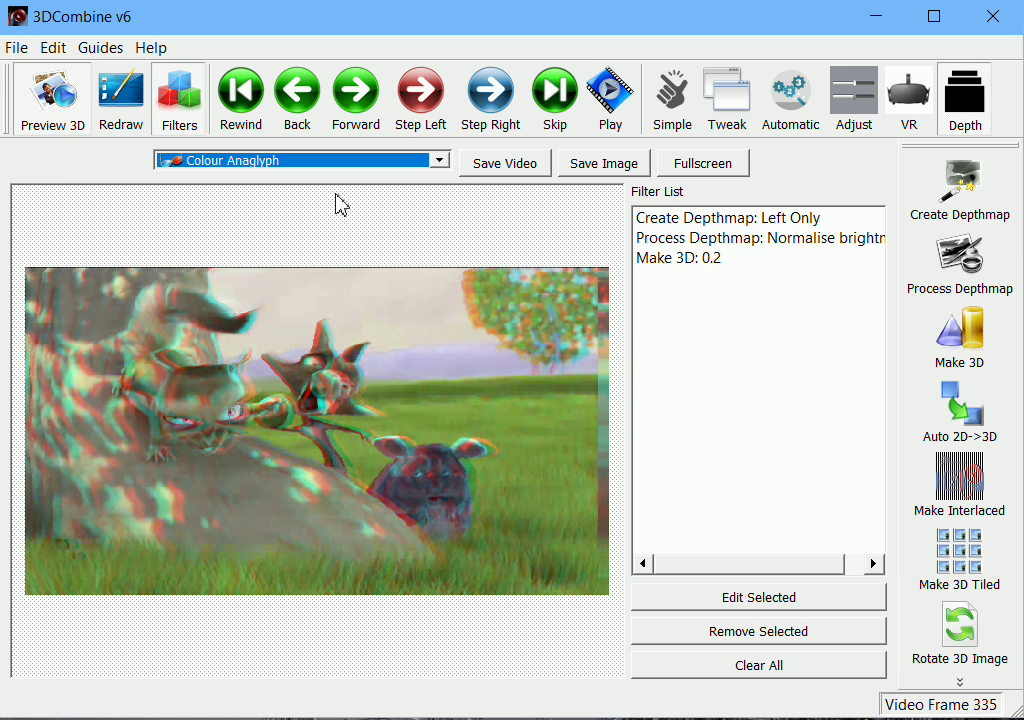
Turn off the 3D preview and remove the Make 3D: 0.2 and Normalise brightness filters.
left_click(52, 108)
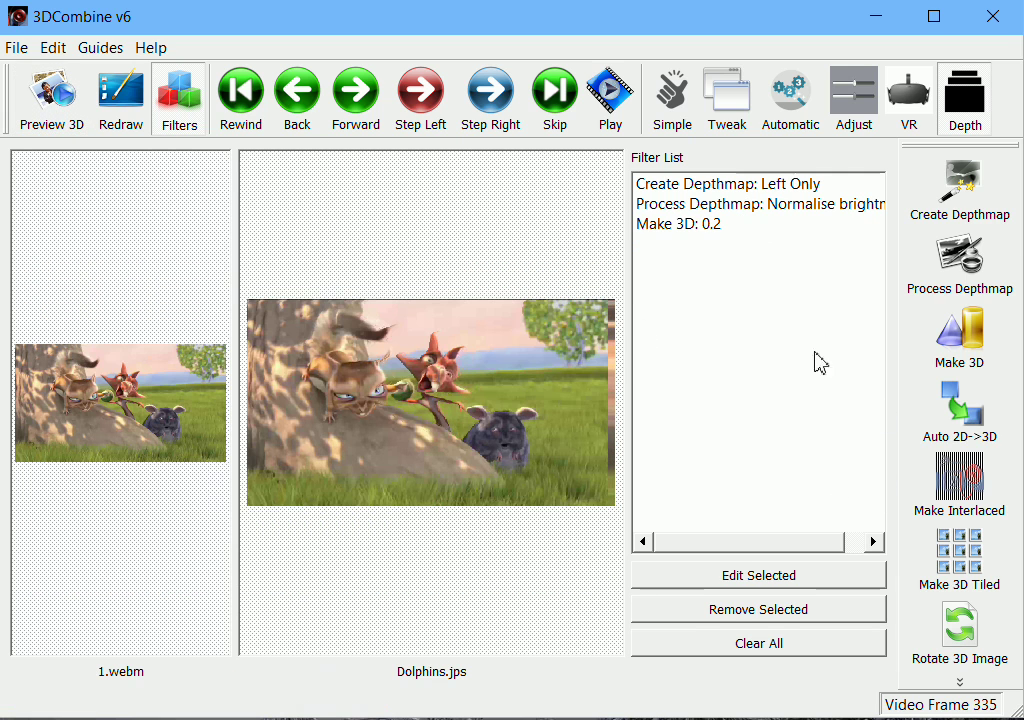
left_click(770, 225)
left_click(734, 610)
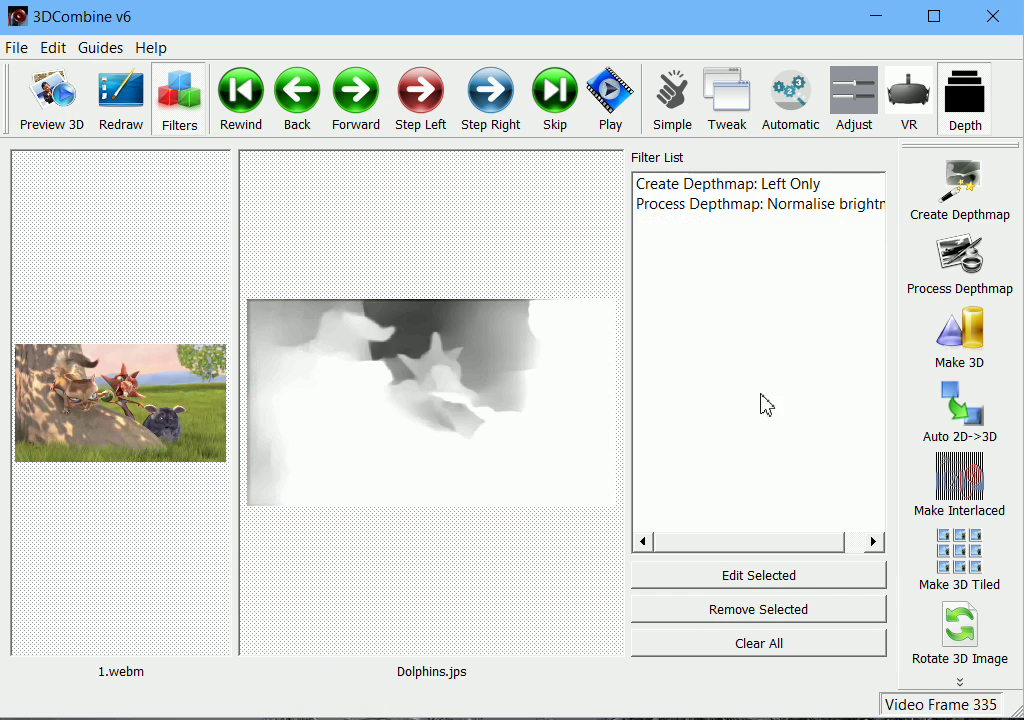
left_click(816, 213)
left_click(763, 614)
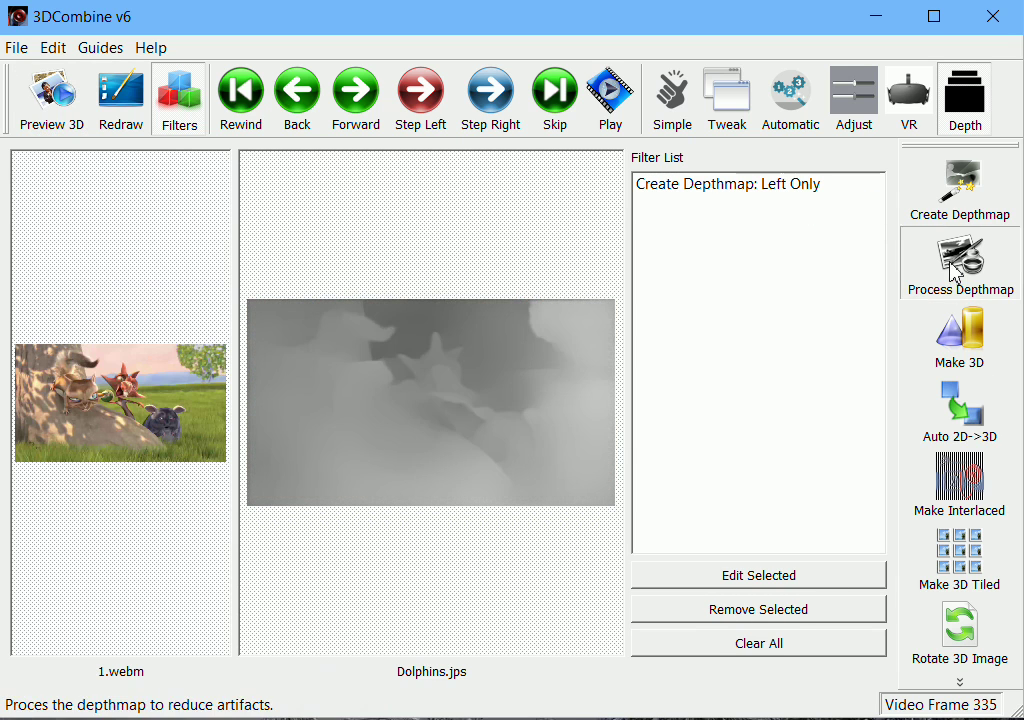
Add a Process Depthmap filter of type Maximise filter.
left_click(955, 270)
left_click(466, 381)
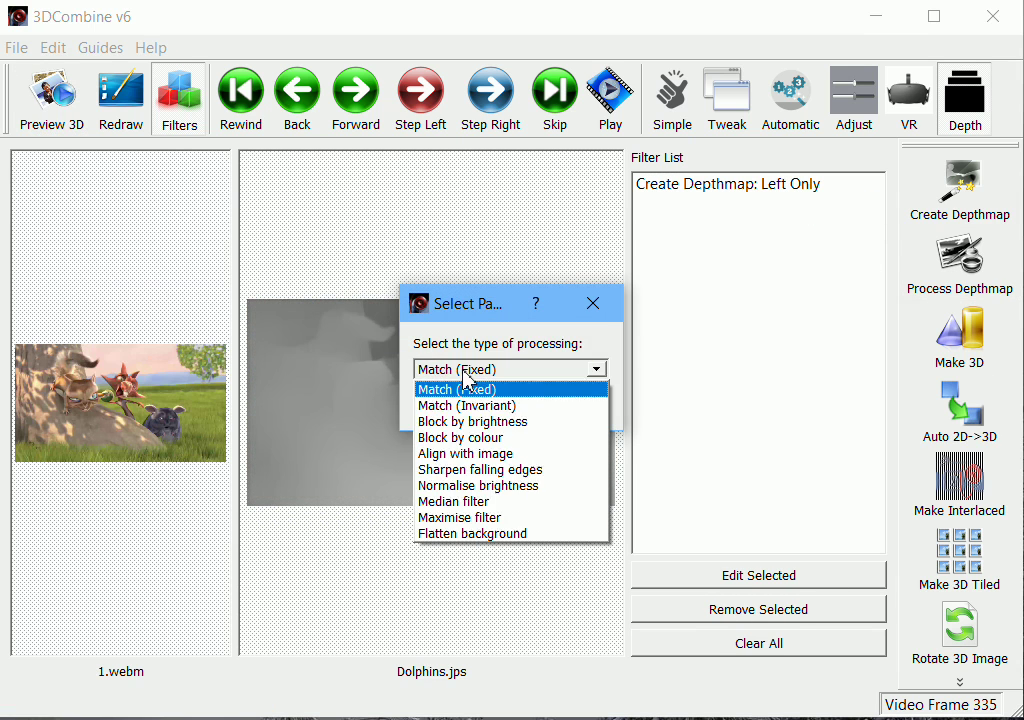
left_click(498, 520)
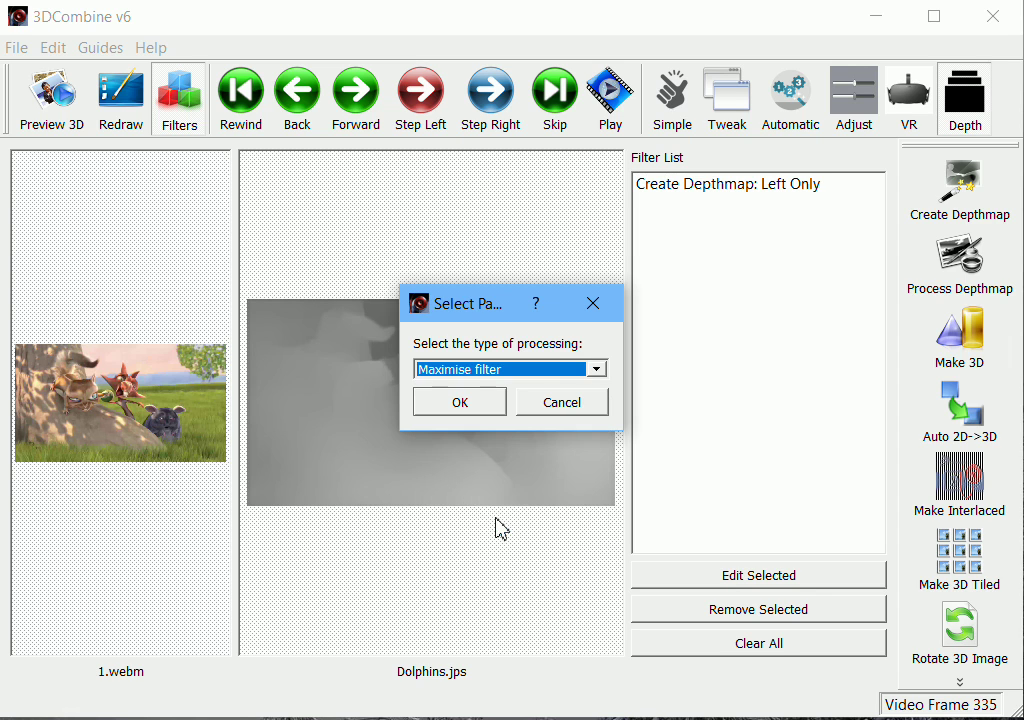
left_click_drag(498, 308, 485, 160)
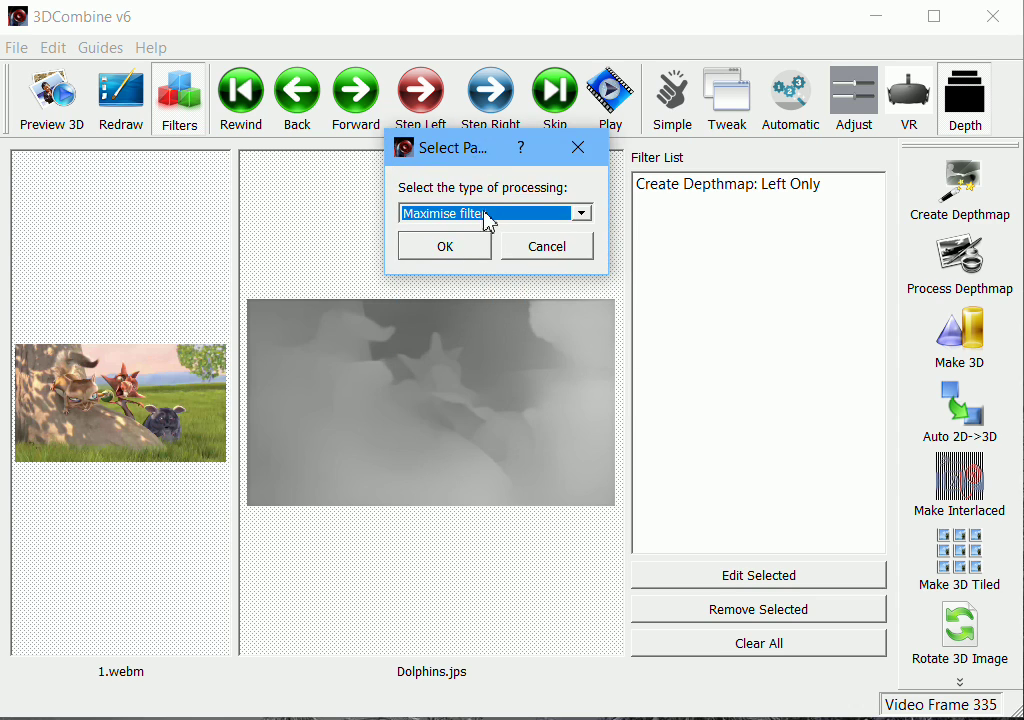
left_click(455, 248)
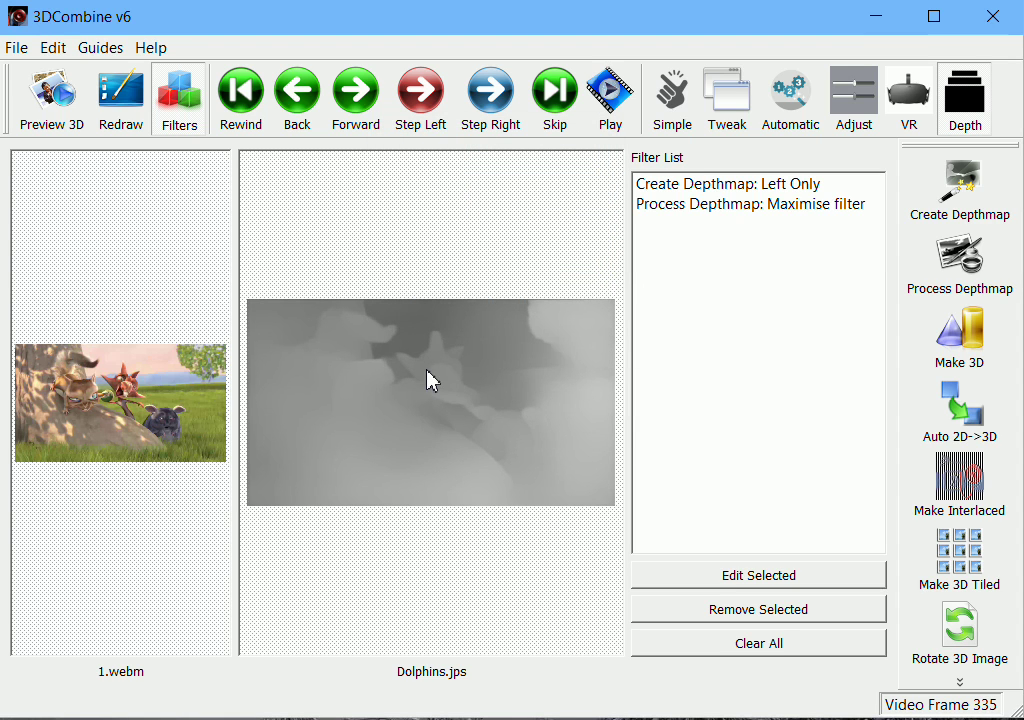
Add Make 3D at the default 0.2, declining background fill and warping of both images.
left_click(962, 341)
left_click(537, 418)
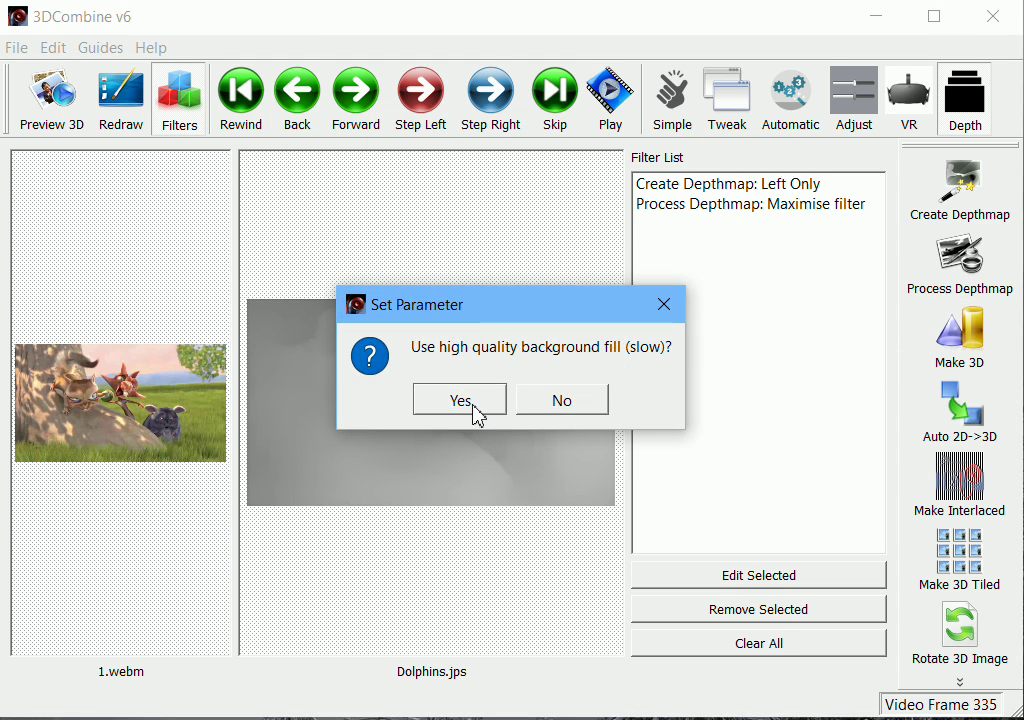
left_click(555, 404)
left_click(563, 404)
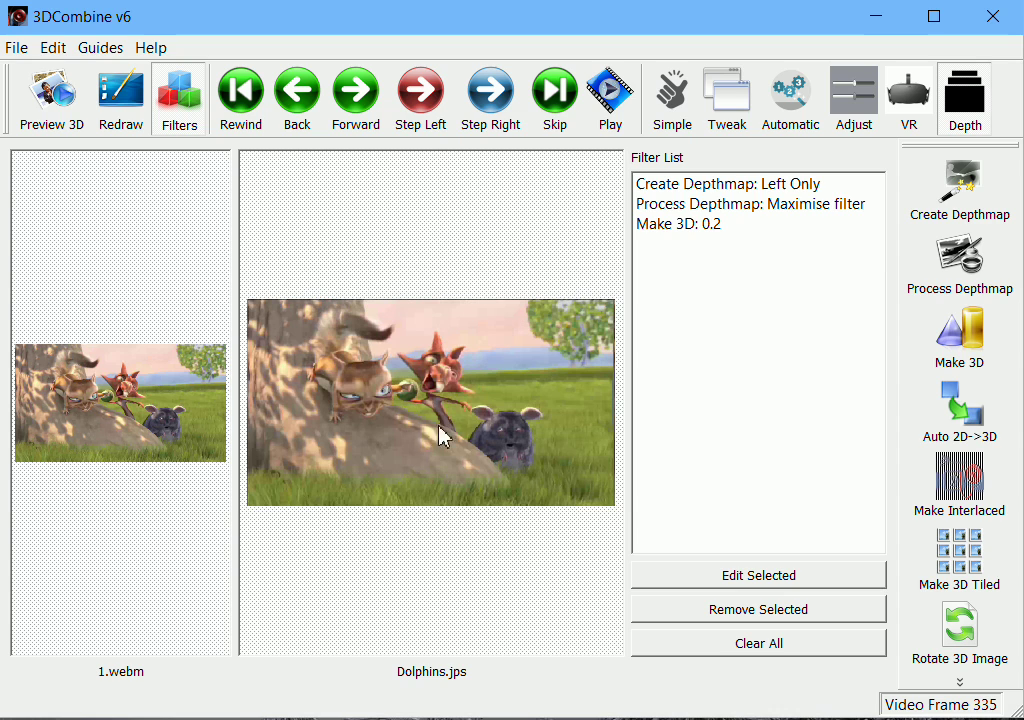
Remove the Make 3D: 0.2 and Maximise filter entries from the filter list.
left_click(738, 224)
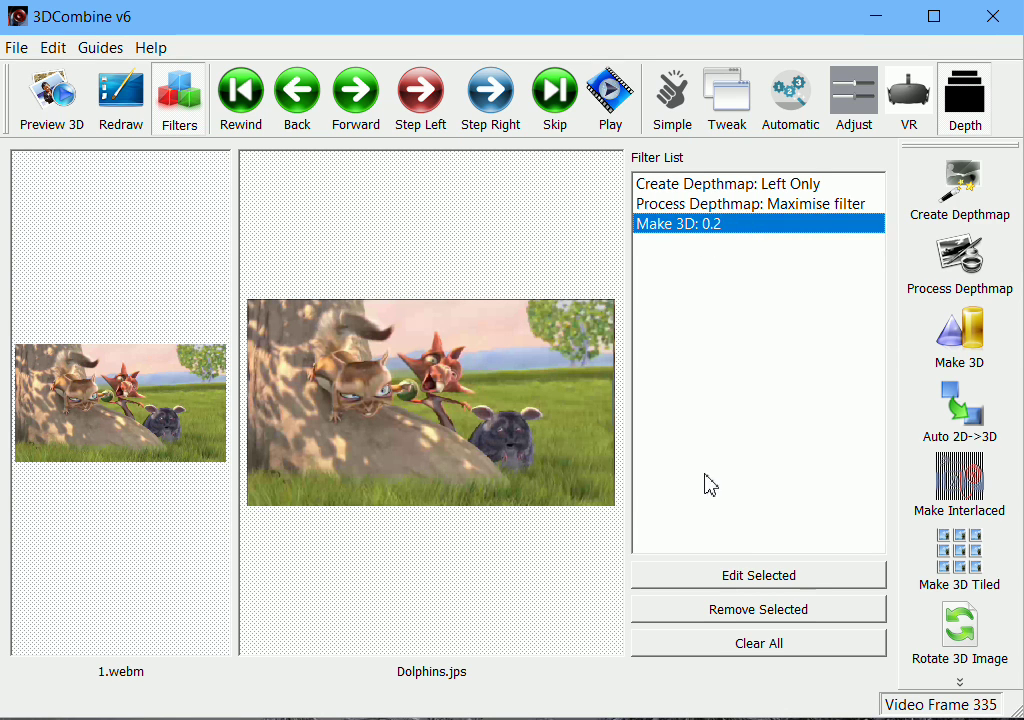
left_click(727, 603)
left_click(768, 204)
left_click(756, 607)
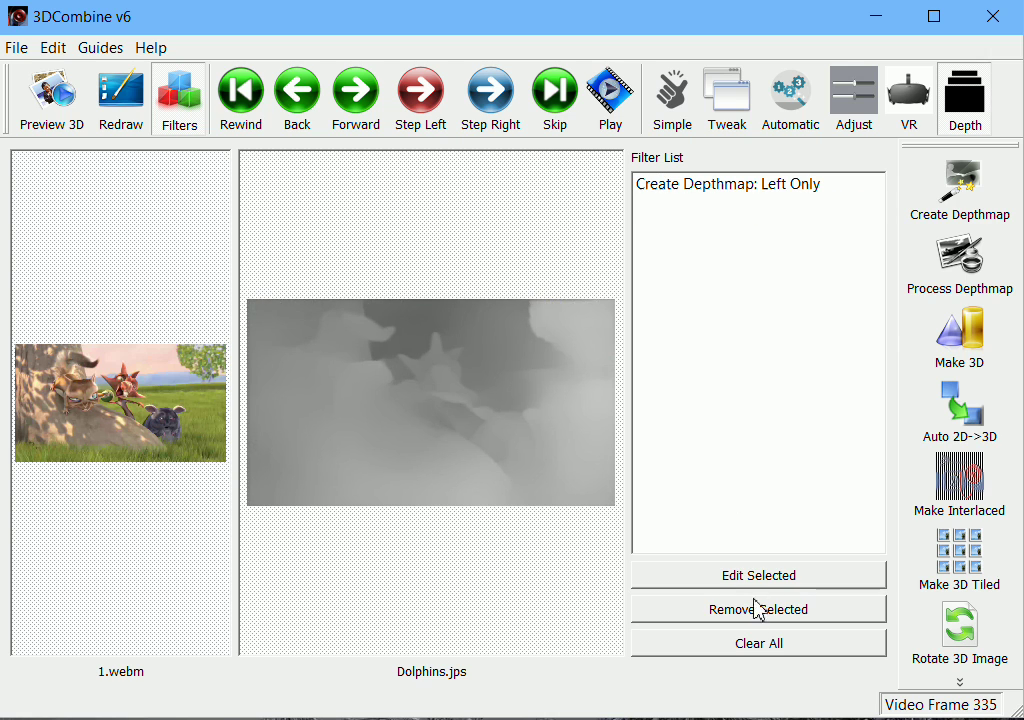
left_click(966, 264)
left_click(596, 369)
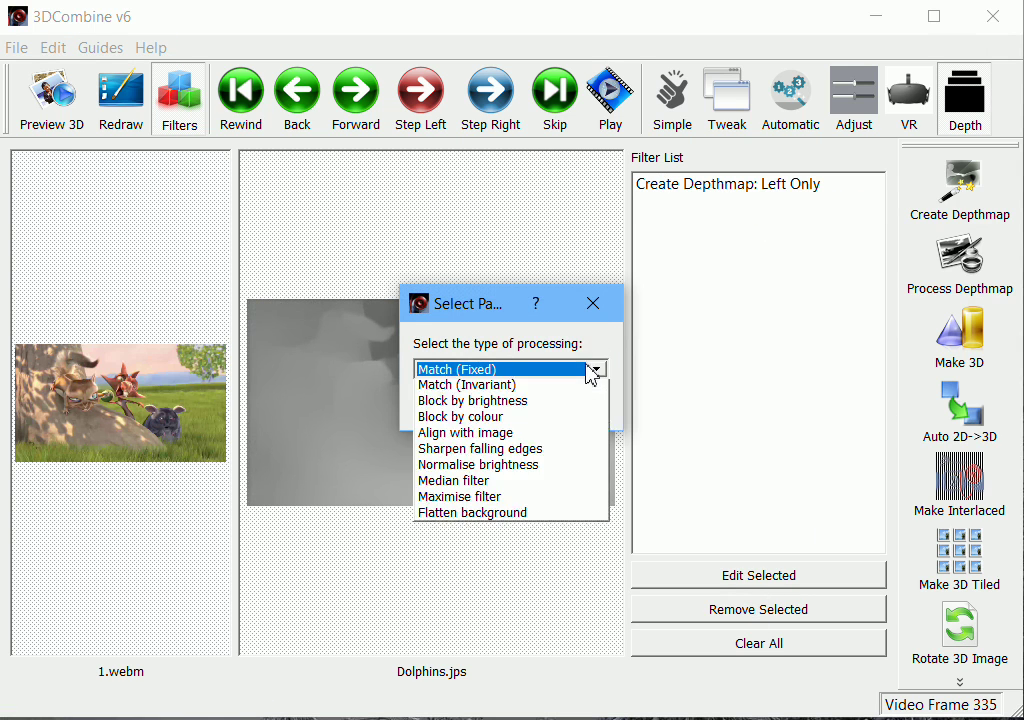
left_click(520, 535)
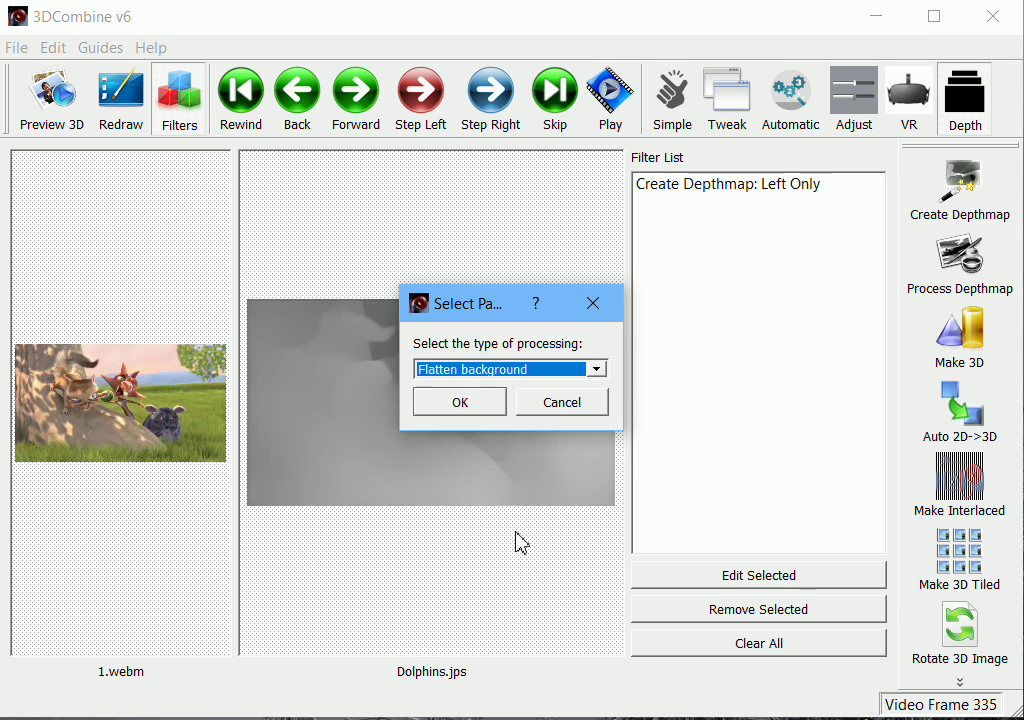
left_click_drag(499, 309, 414, 93)
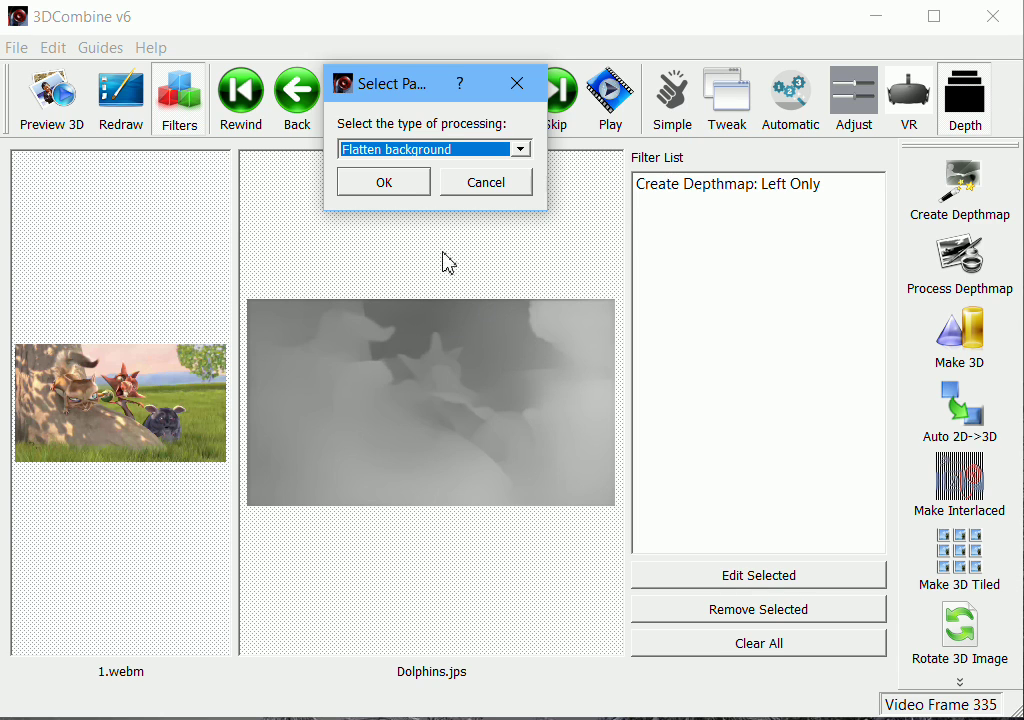
left_click(386, 184)
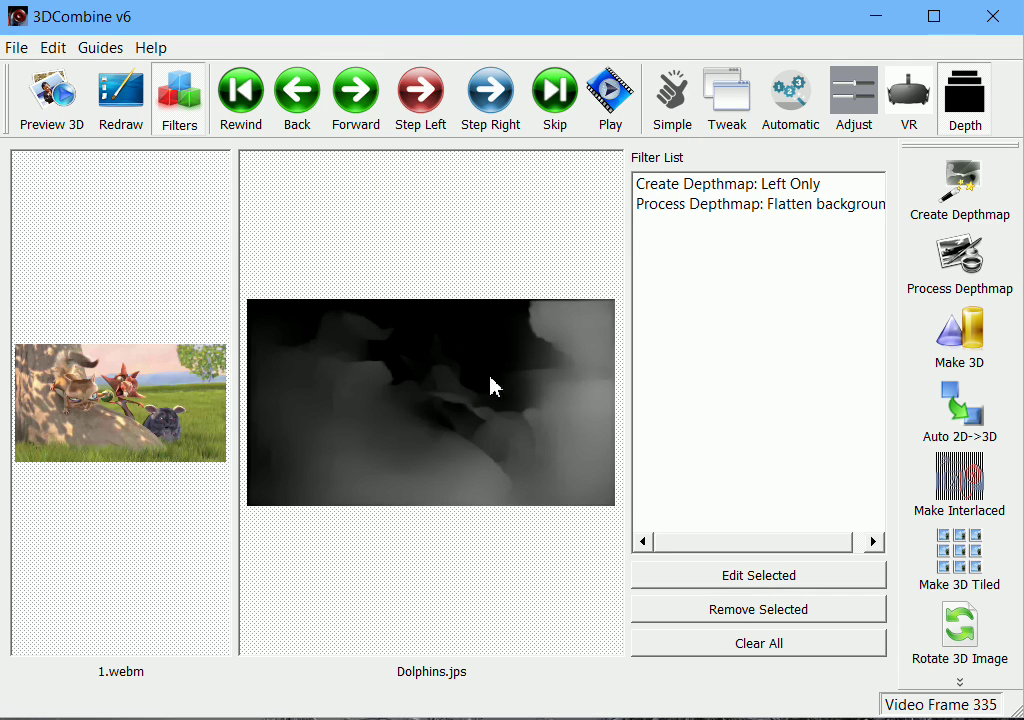
left_click(789, 210)
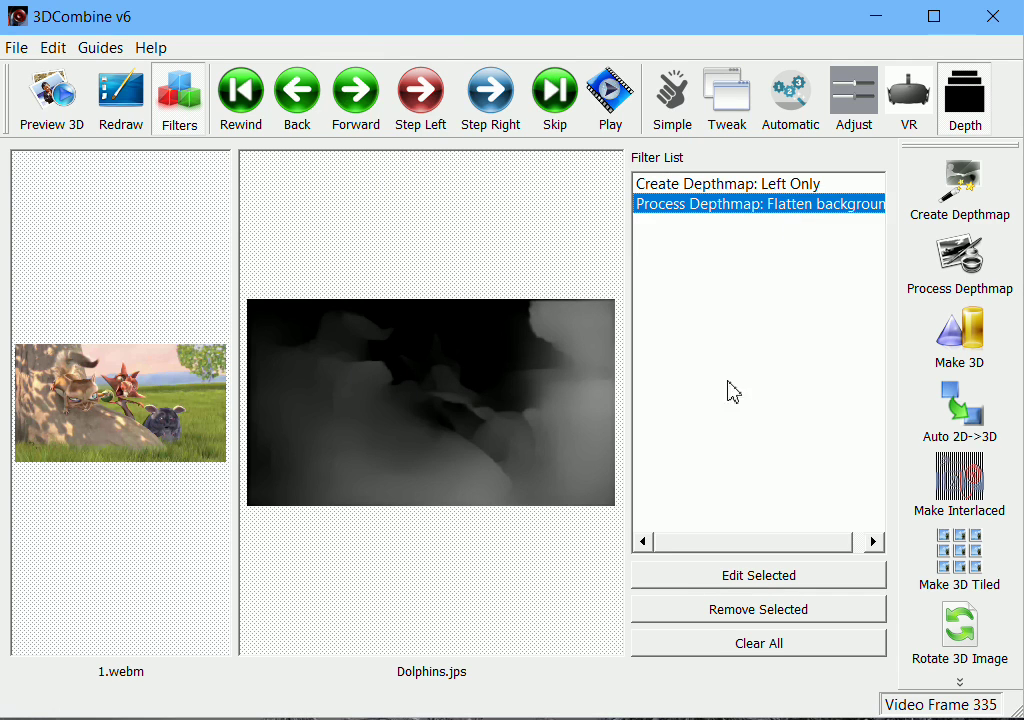
left_click(727, 612)
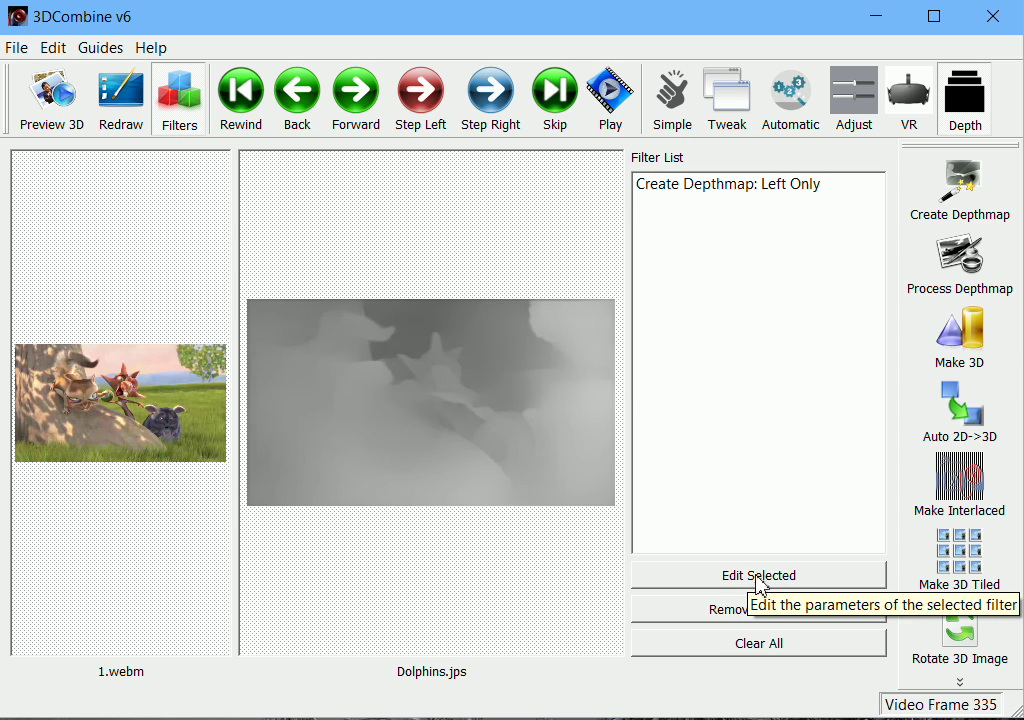
Add a Process Depthmap filter of type Block by colour.
left_click(968, 276)
left_click(460, 370)
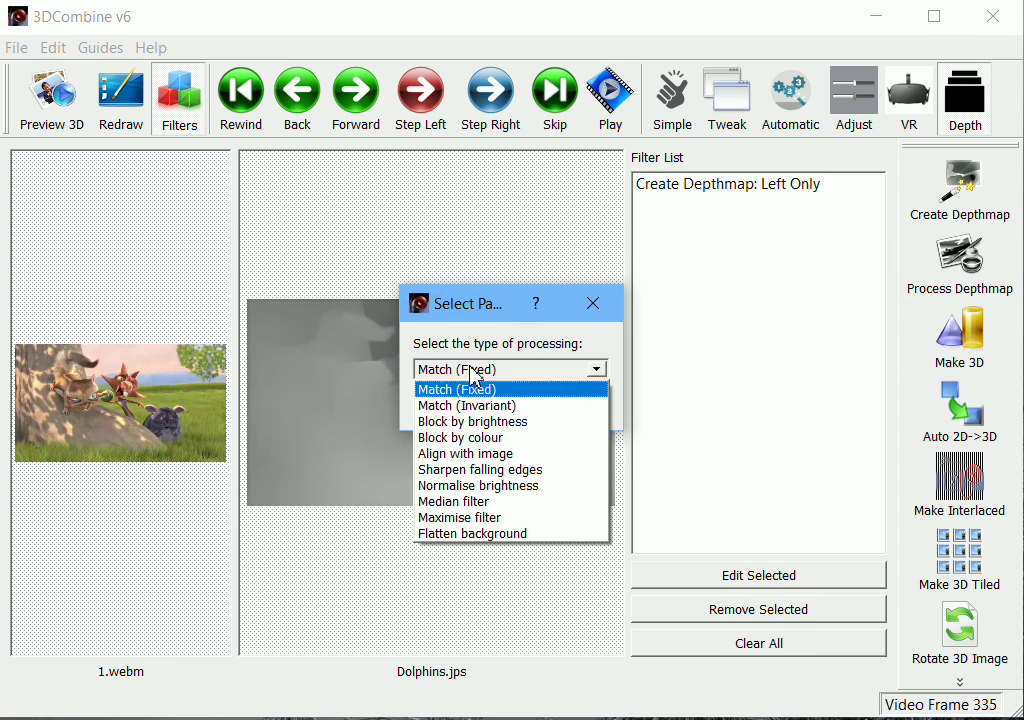
left_click(507, 438)
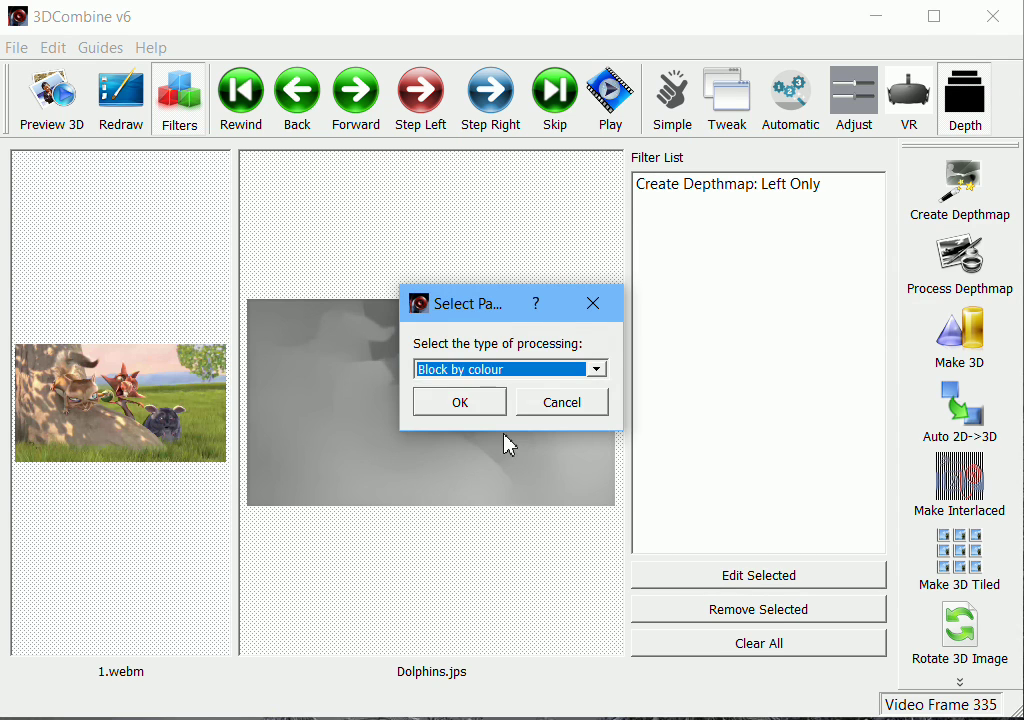
left_click(471, 411)
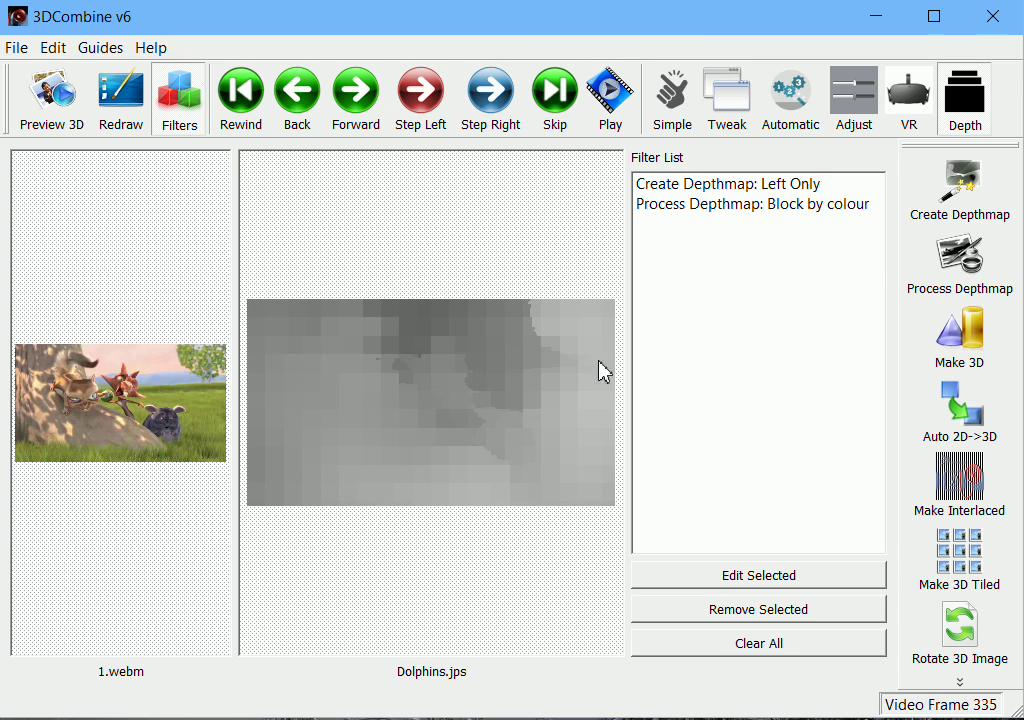
Try a Match (Invariant) processing filter, remove it, and select the Block by colour entry.
left_click(976, 268)
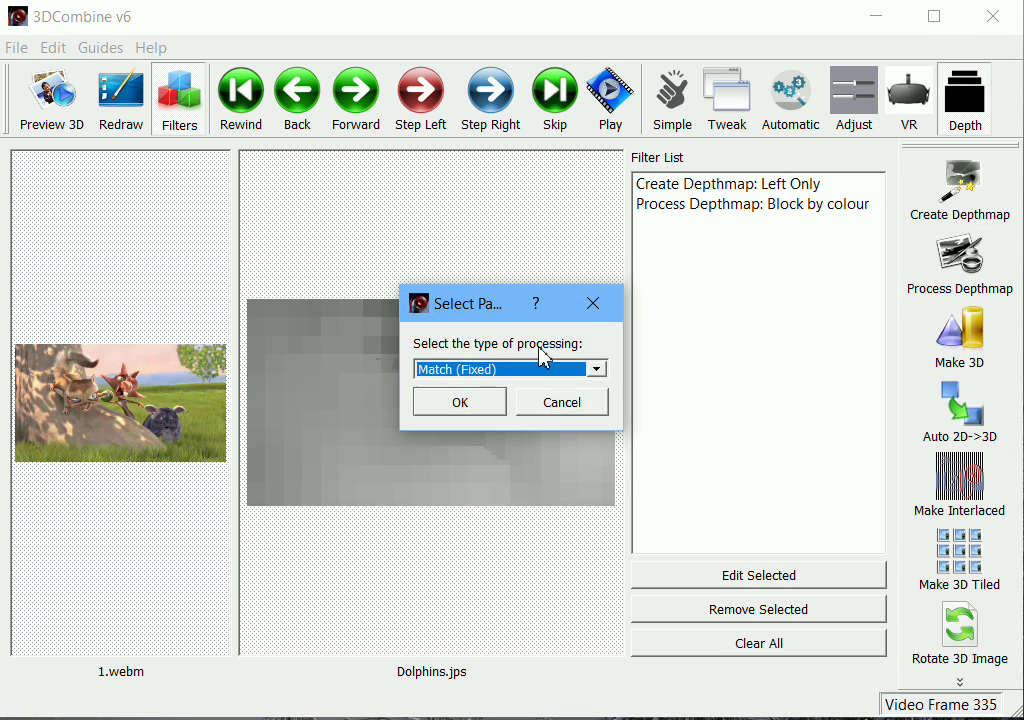
left_click(530, 370)
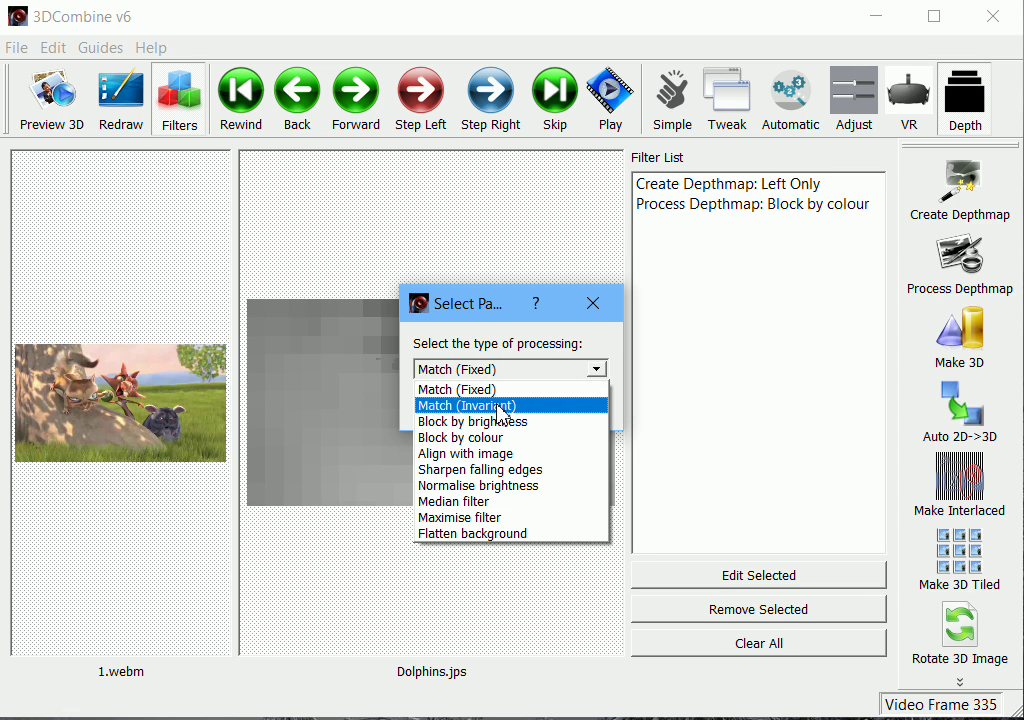
left_click(501, 410)
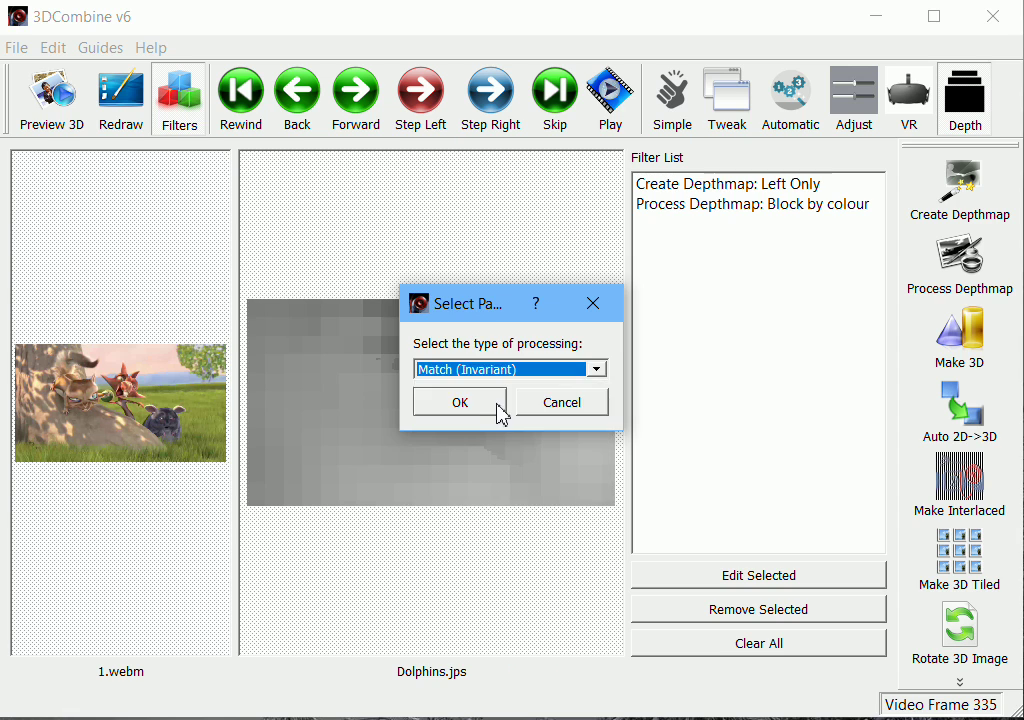
left_click(497, 407)
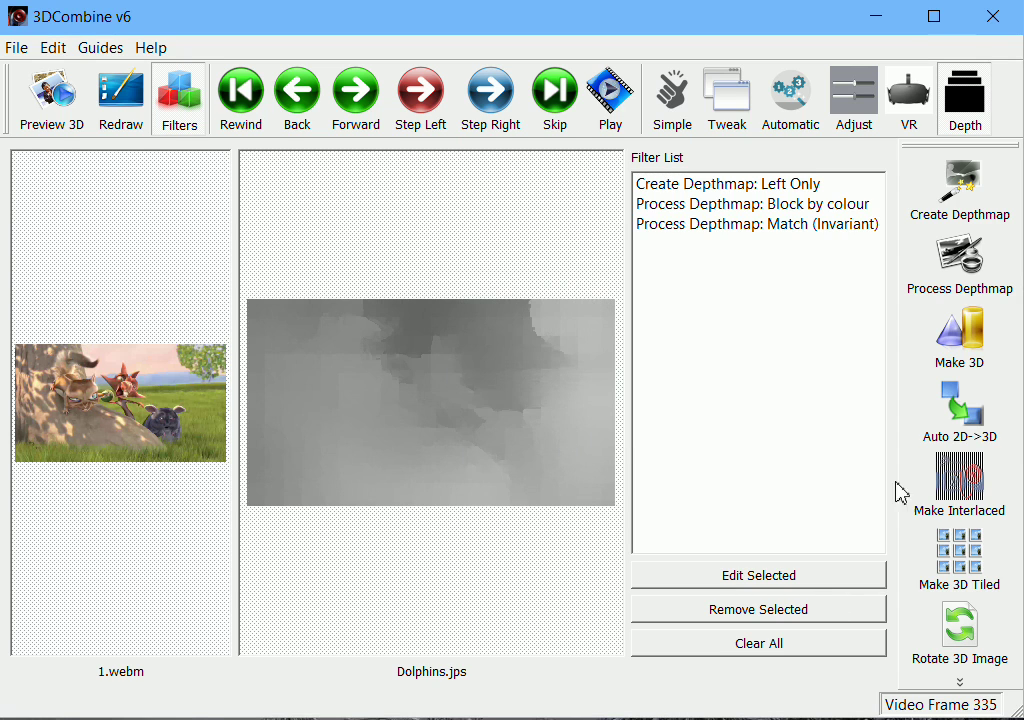
left_click(770, 225)
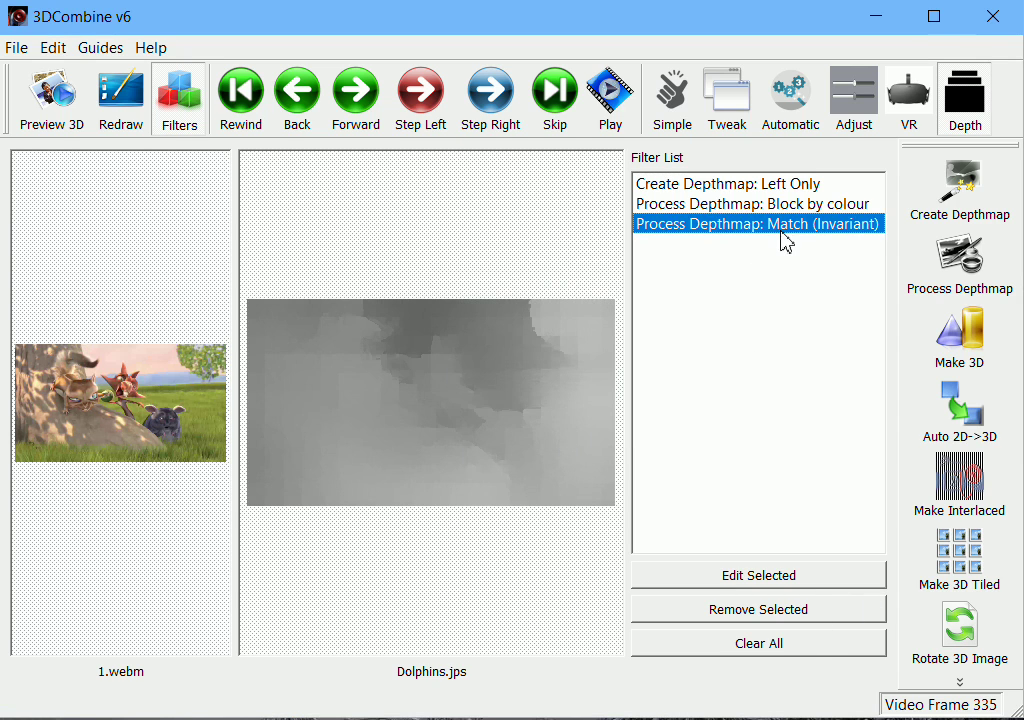
left_click(783, 609)
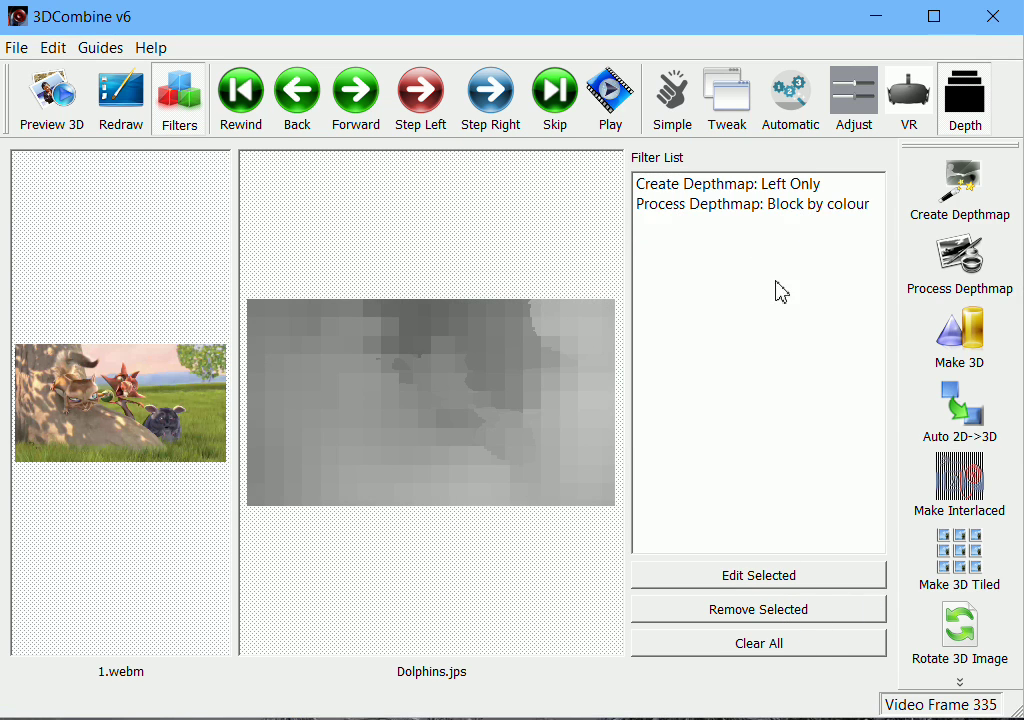
left_click(797, 205)
Remove Block by colour and add Make 3D with magnitude 1, declining warping of both images.
left_click(797, 610)
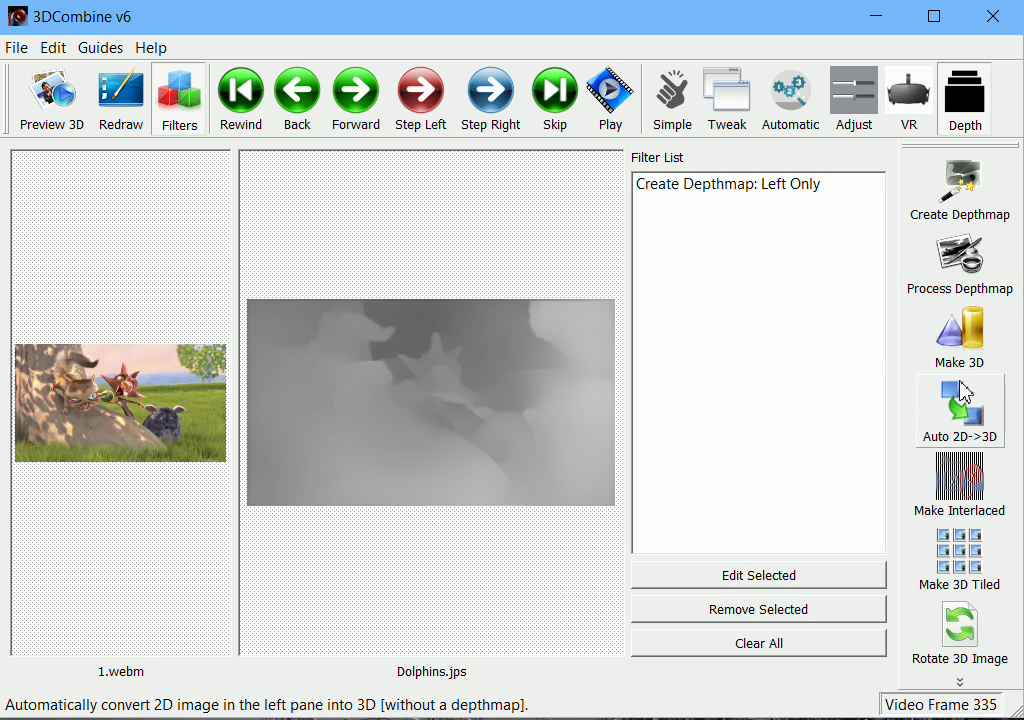
left_click(968, 350)
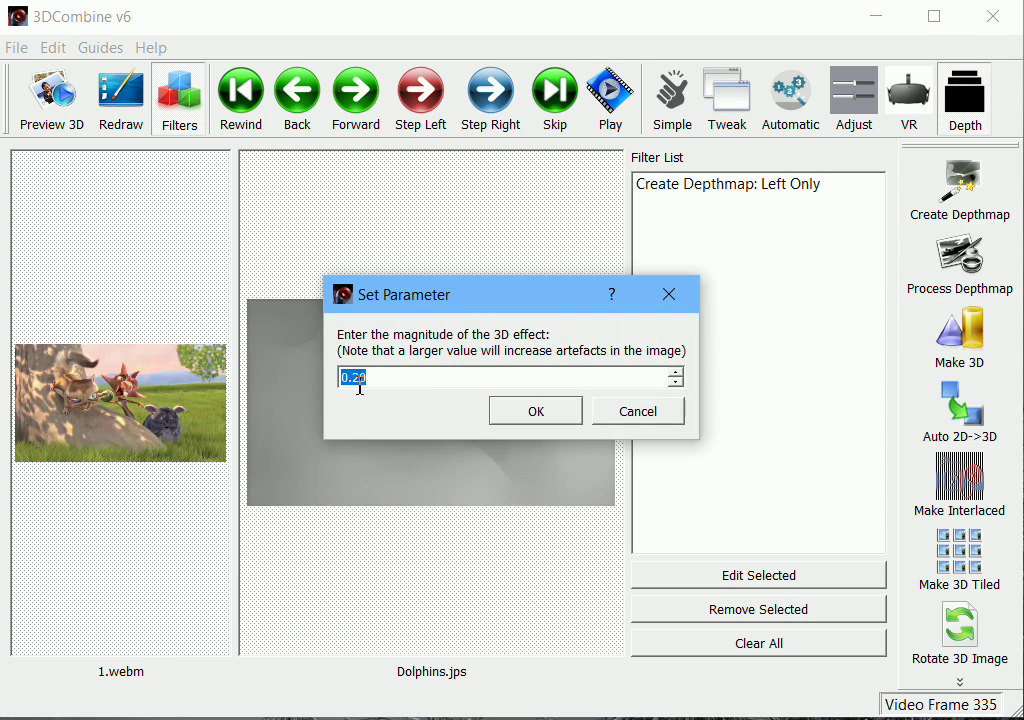
left_click_drag(434, 377, 331, 393)
type("1")
left_click(521, 415)
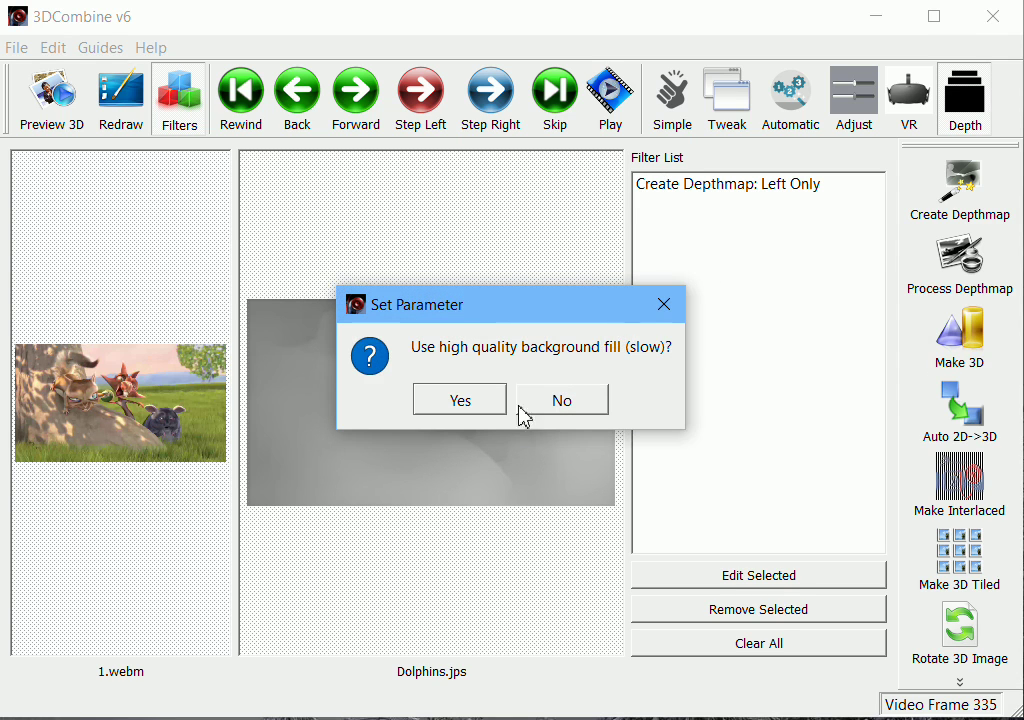
left_click(462, 400)
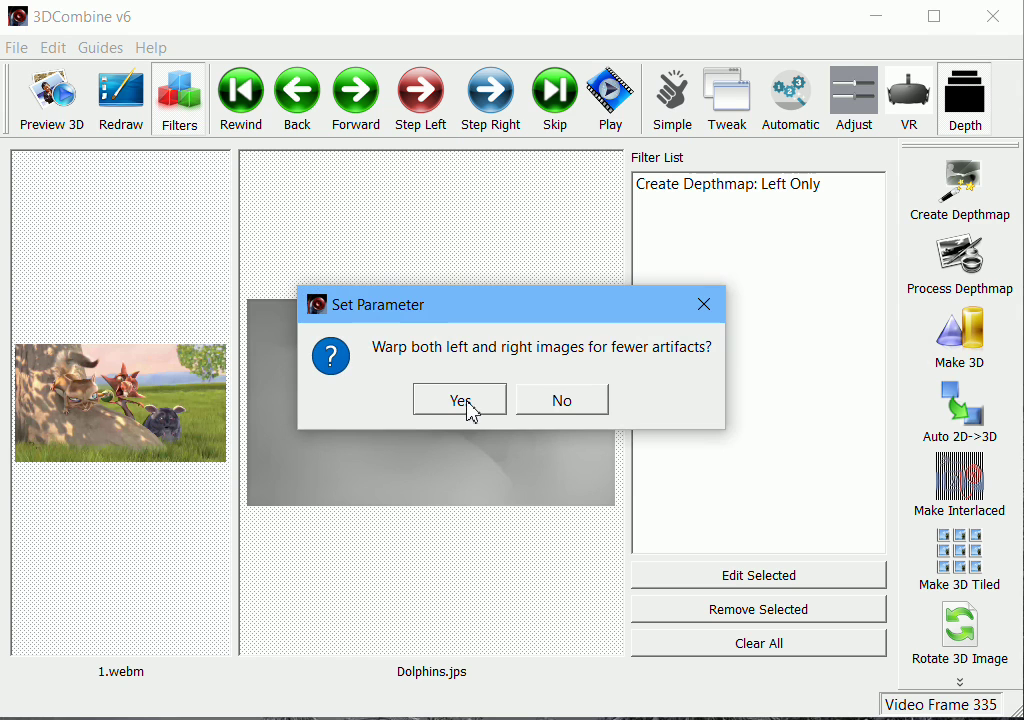
left_click(564, 402)
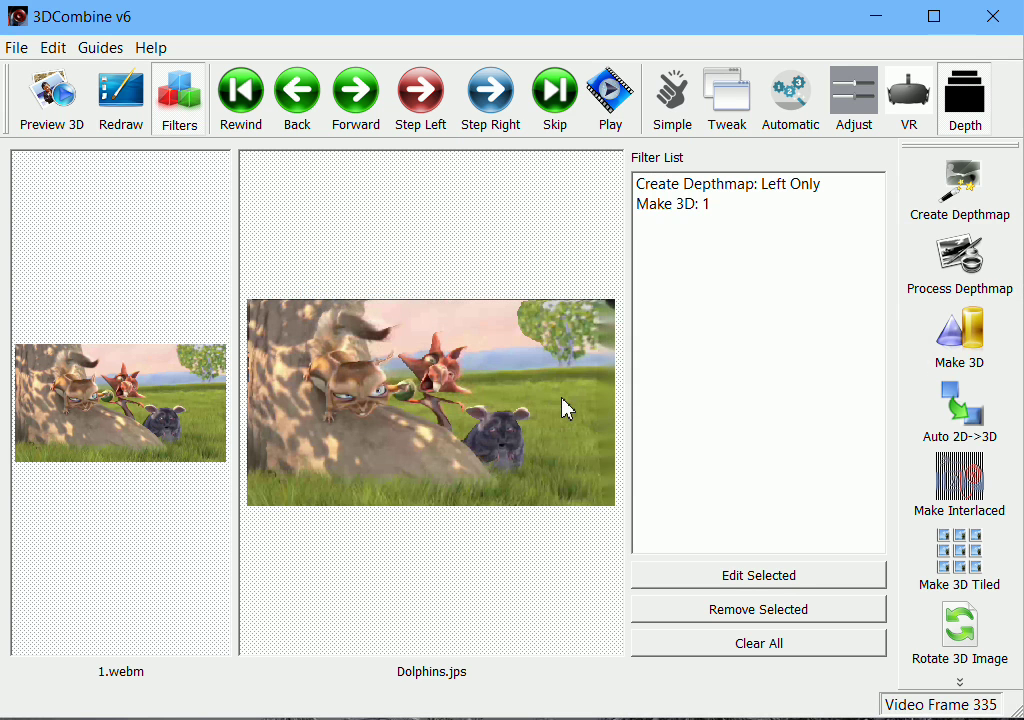
Preview the 3D result in 2D Right mode, showing only the right-eye image.
left_click(80, 108)
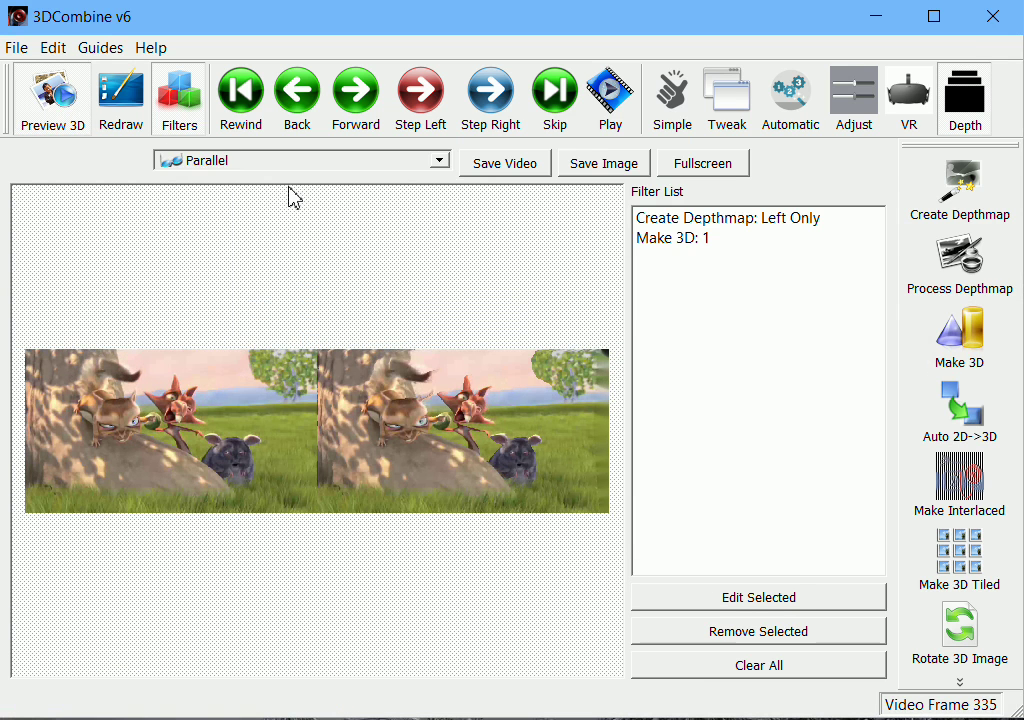
left_click(300, 160)
left_click(281, 356)
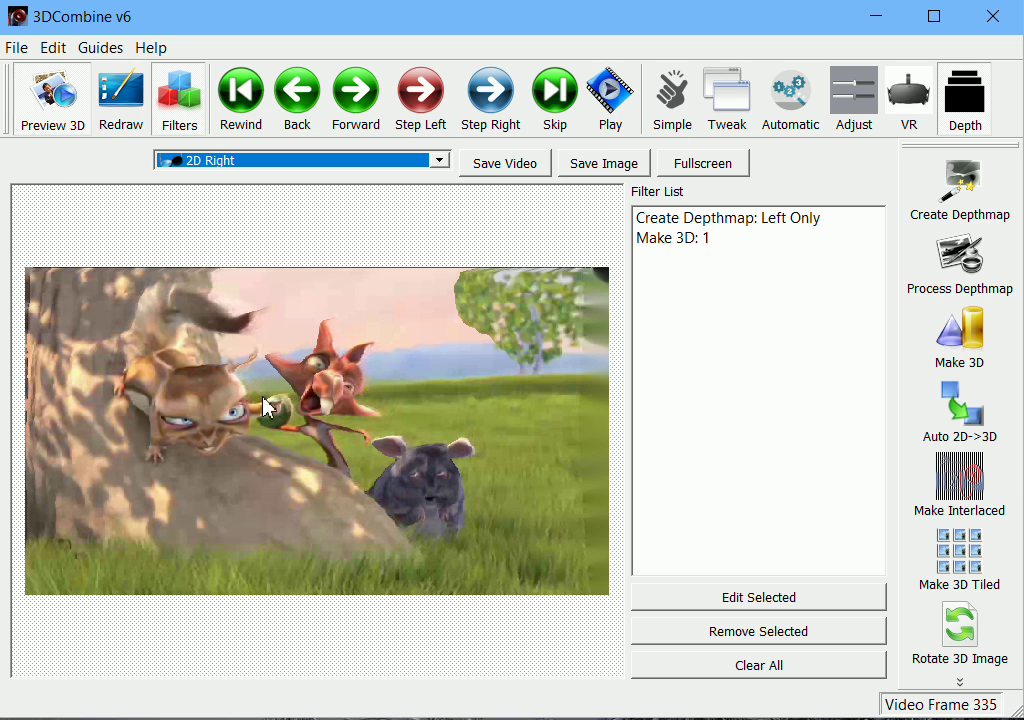
Remove Make 3D: 1 and add a Process Depthmap filter of type Maximise filter.
left_click(692, 247)
left_click(748, 640)
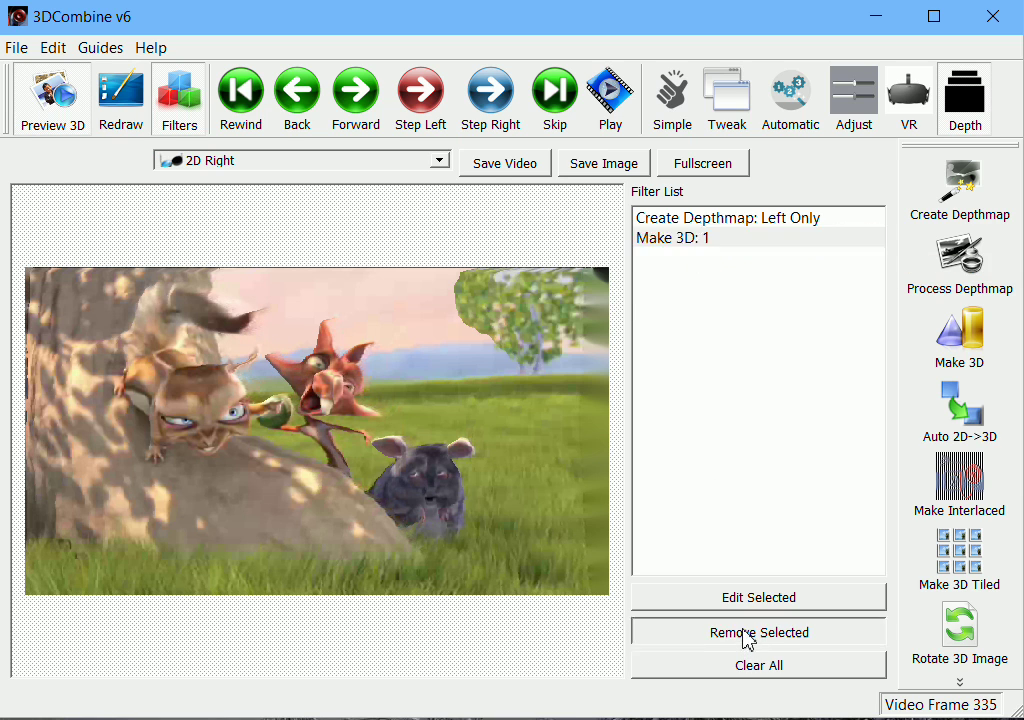
left_click(962, 262)
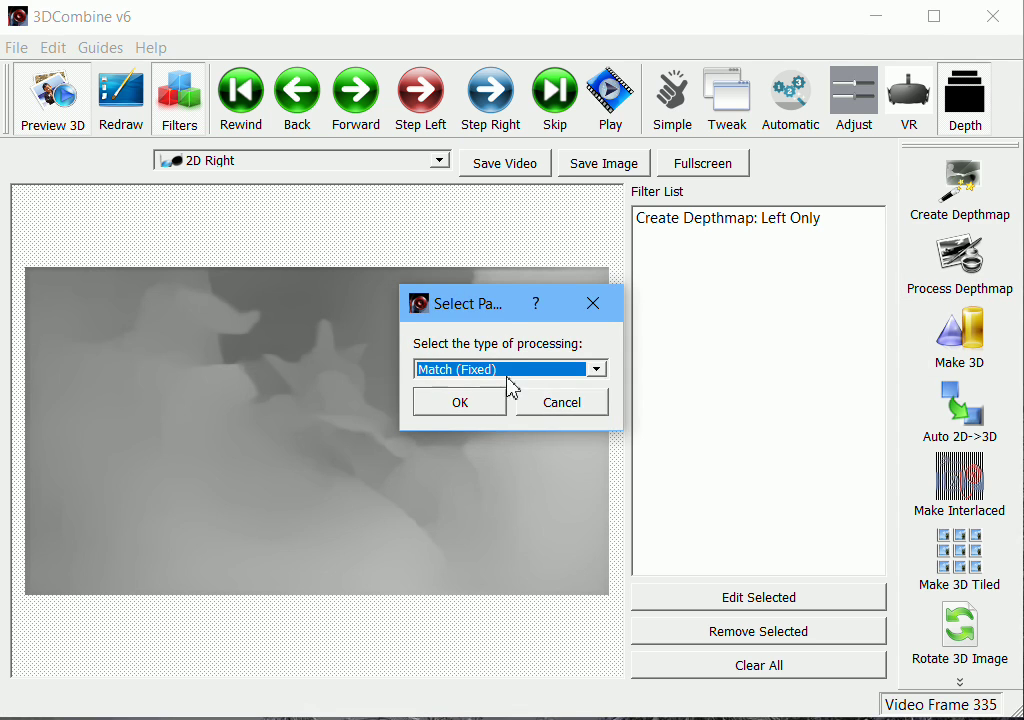
left_click(510, 372)
left_click(478, 517)
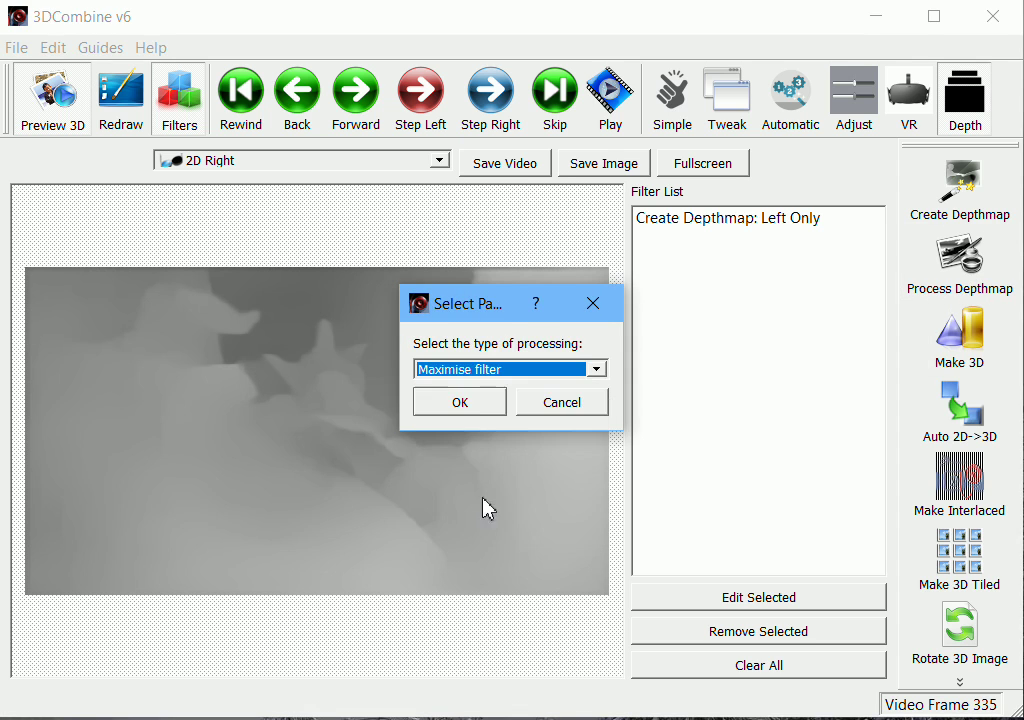
left_click(483, 410)
Add Make 3D with magnitude 1, declining background fill and warping of both images.
left_click(946, 343)
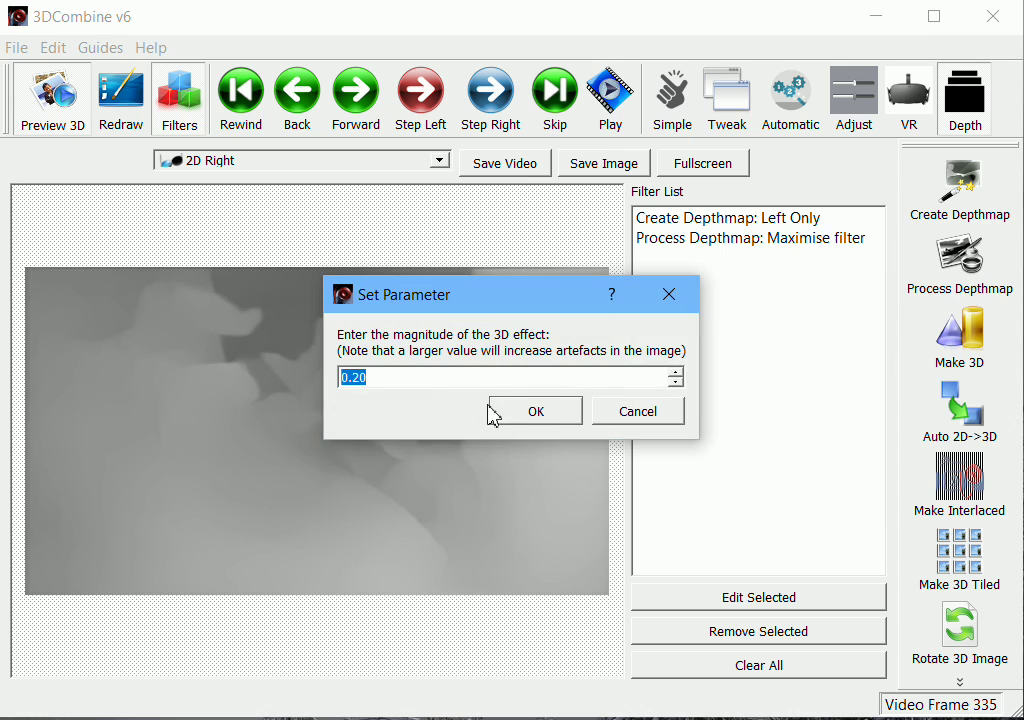
type("1")
left_click(498, 410)
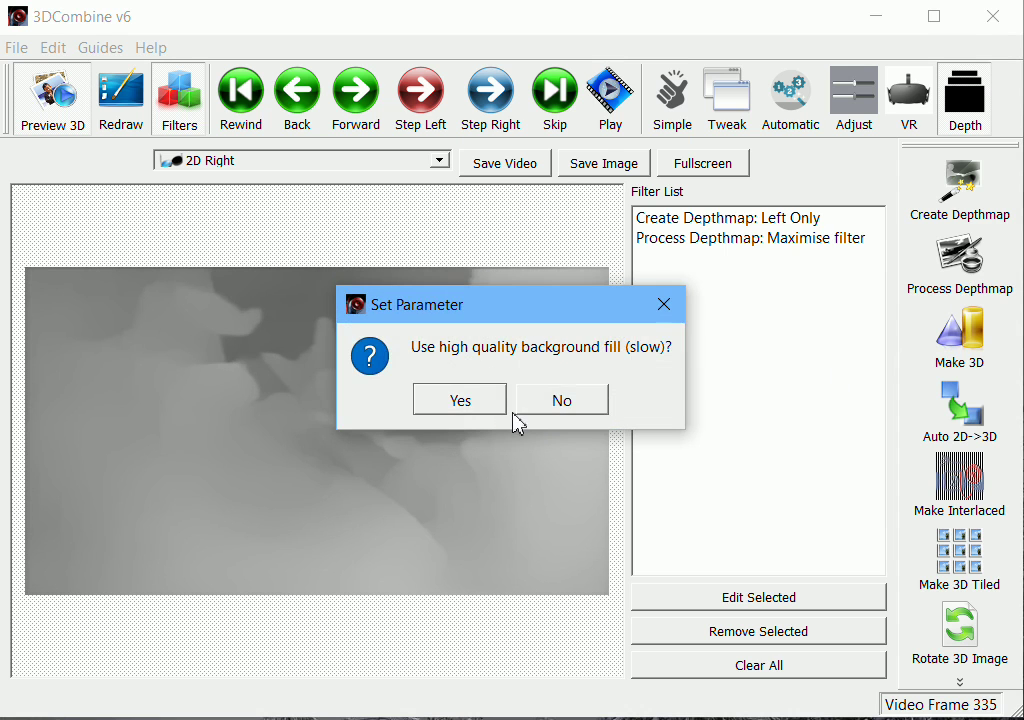
left_click(546, 405)
left_click(544, 404)
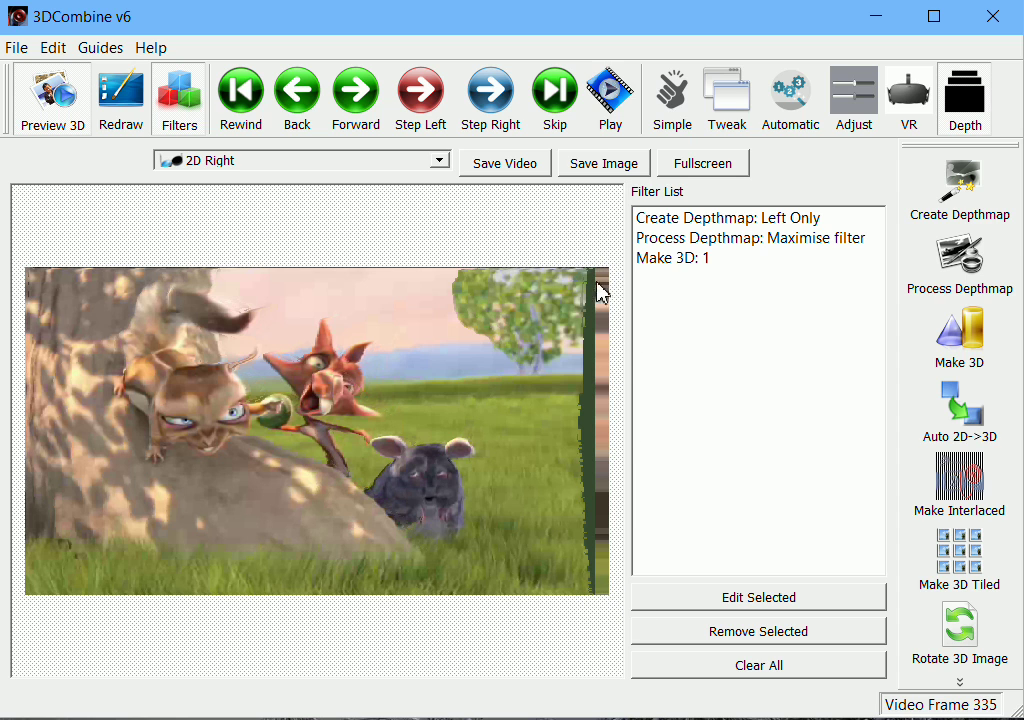
Replace Make 3D: 1 with a magnitude-1 Make 3D using high quality background fill and no warp.
left_click(695, 260)
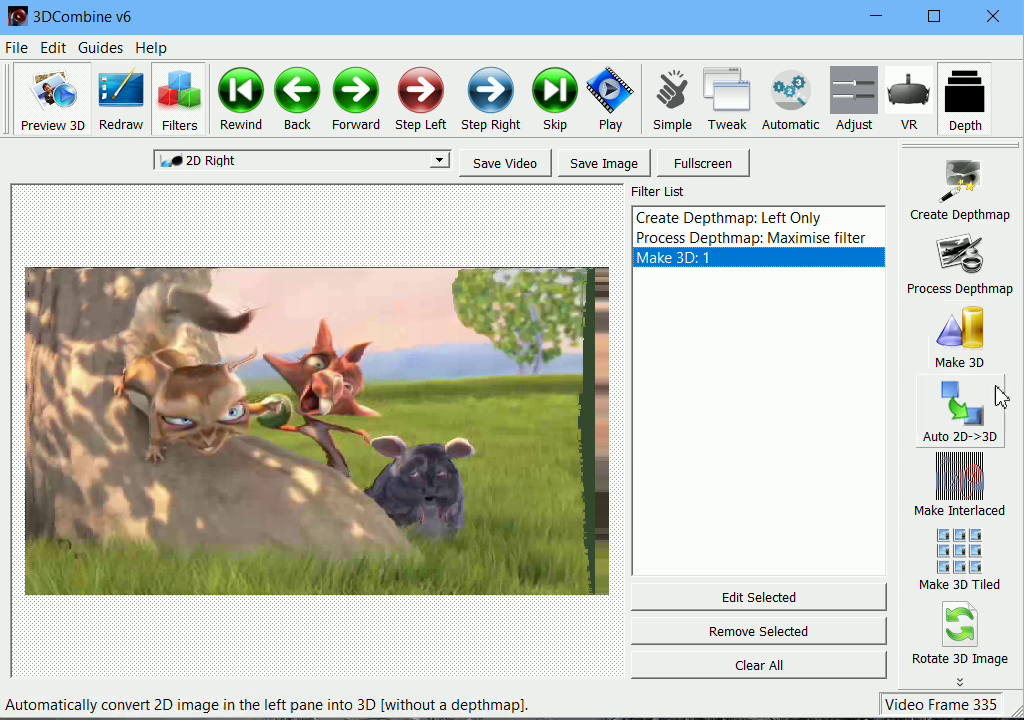
left_click(770, 635)
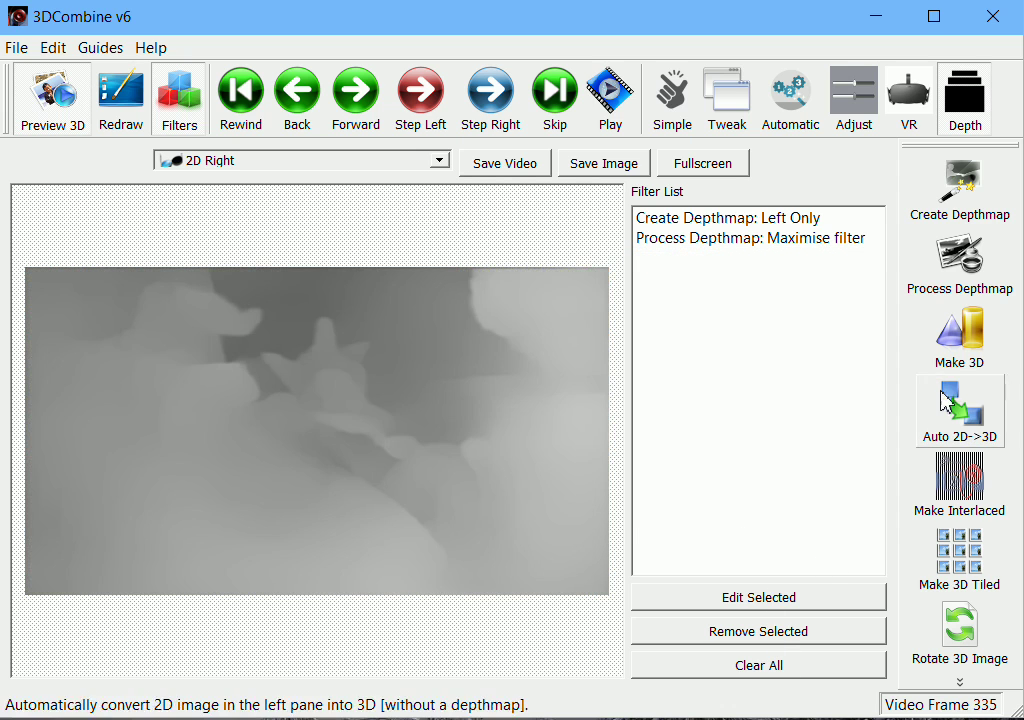
left_click(950, 342)
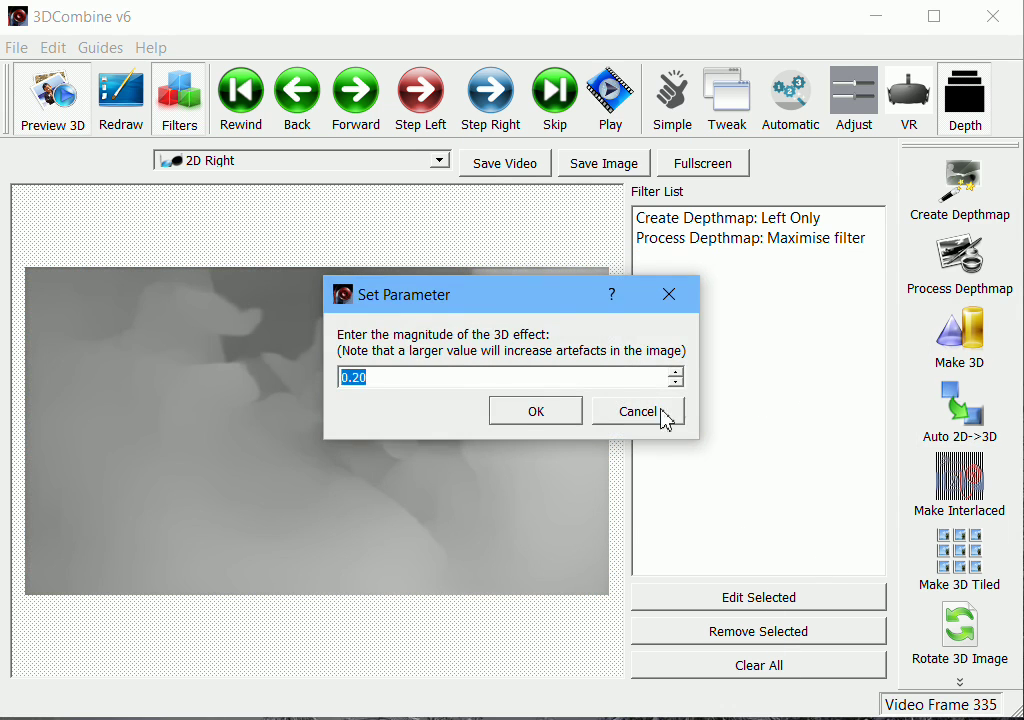
left_click(530, 414)
left_click(478, 408)
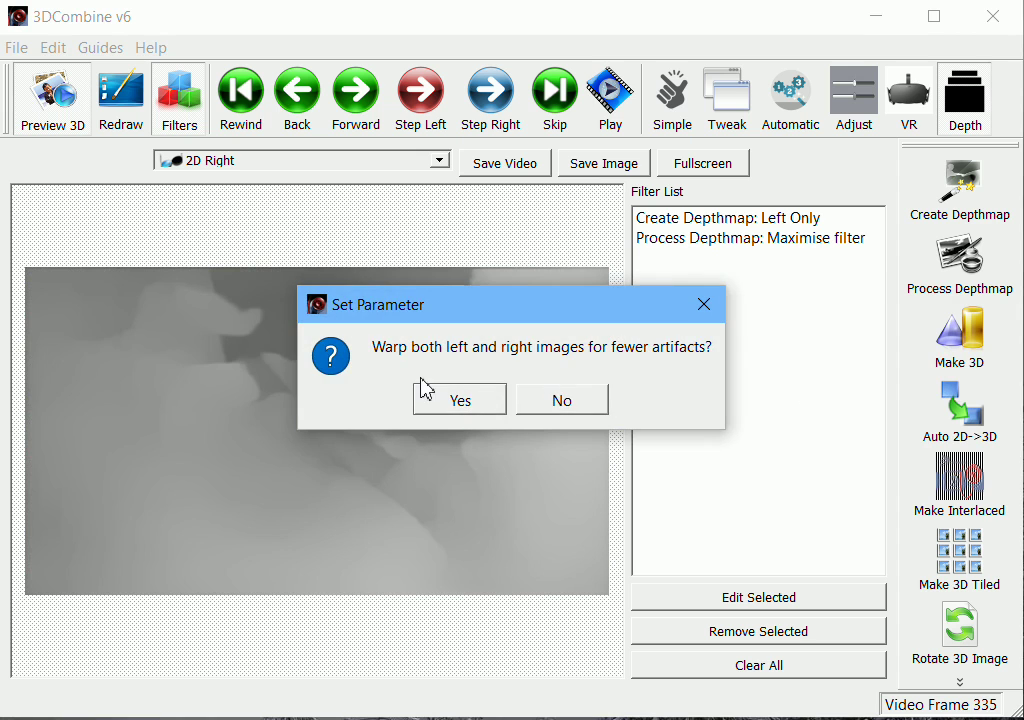
left_click(563, 403)
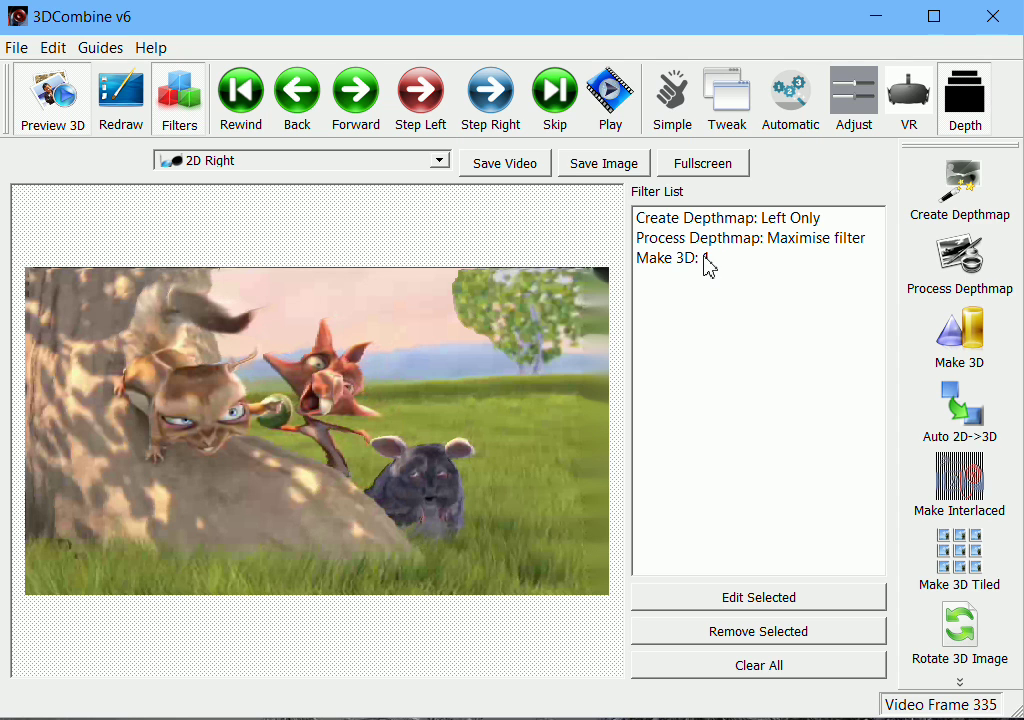
left_click(753, 252)
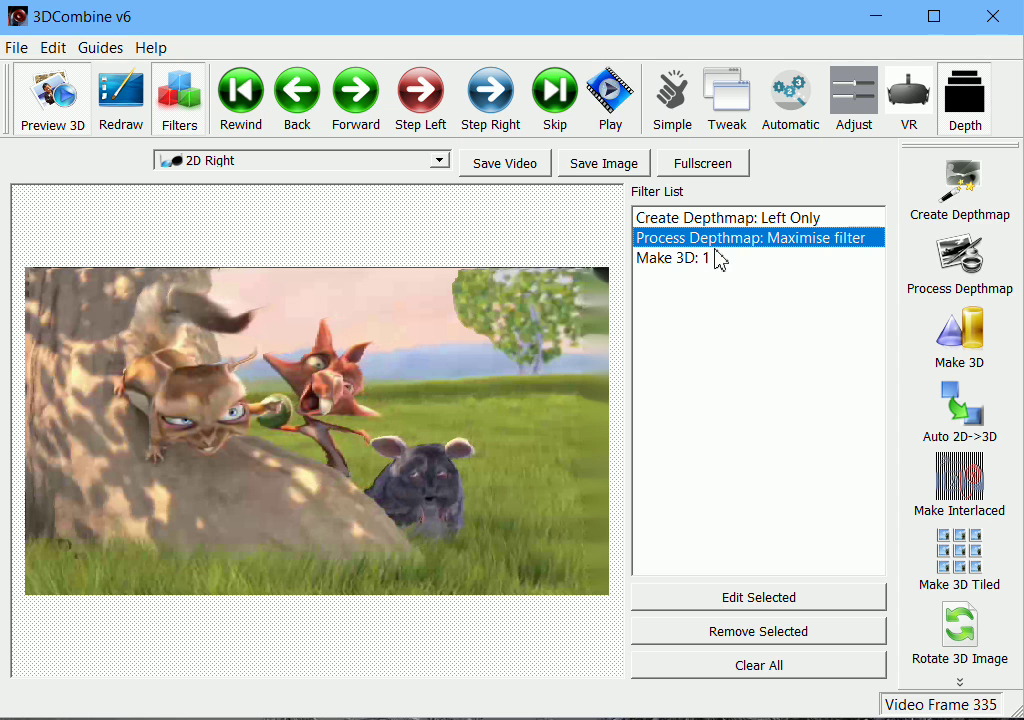
Switch the view to Colour Anaglyph and save the 3D video as 'maximised'.
left_click(207, 161)
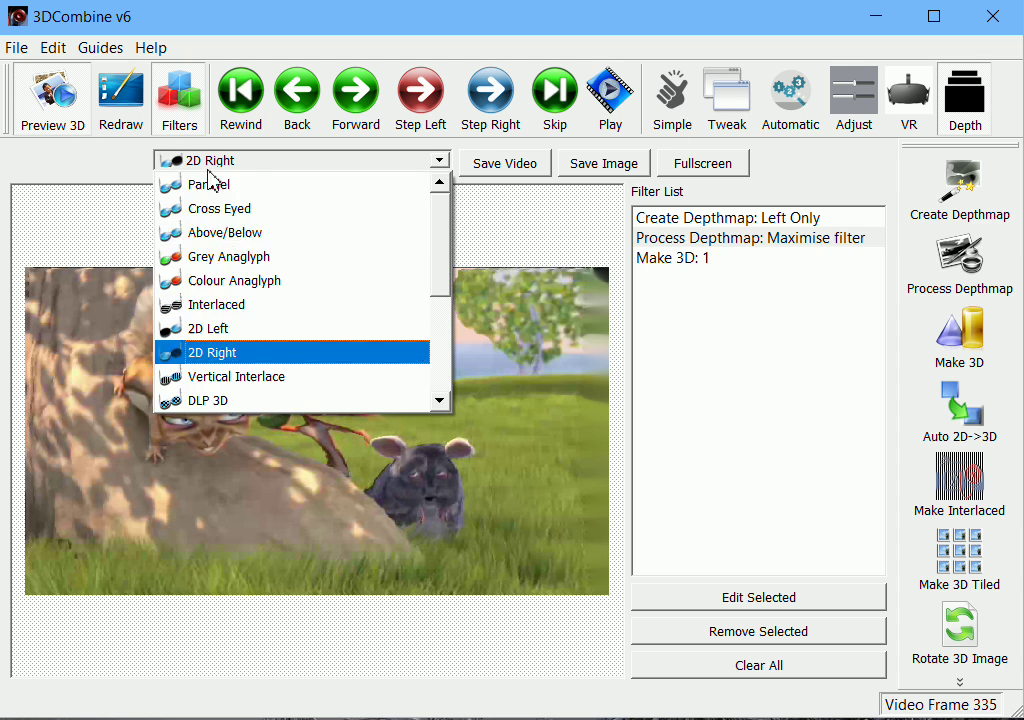
left_click(240, 284)
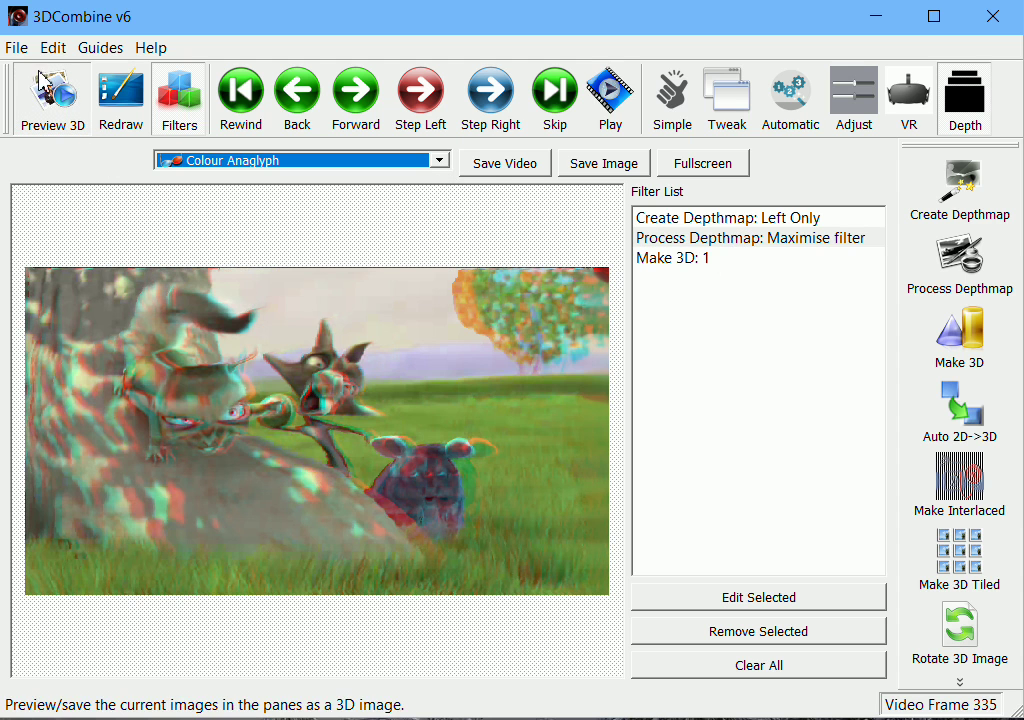
left_click(487, 165)
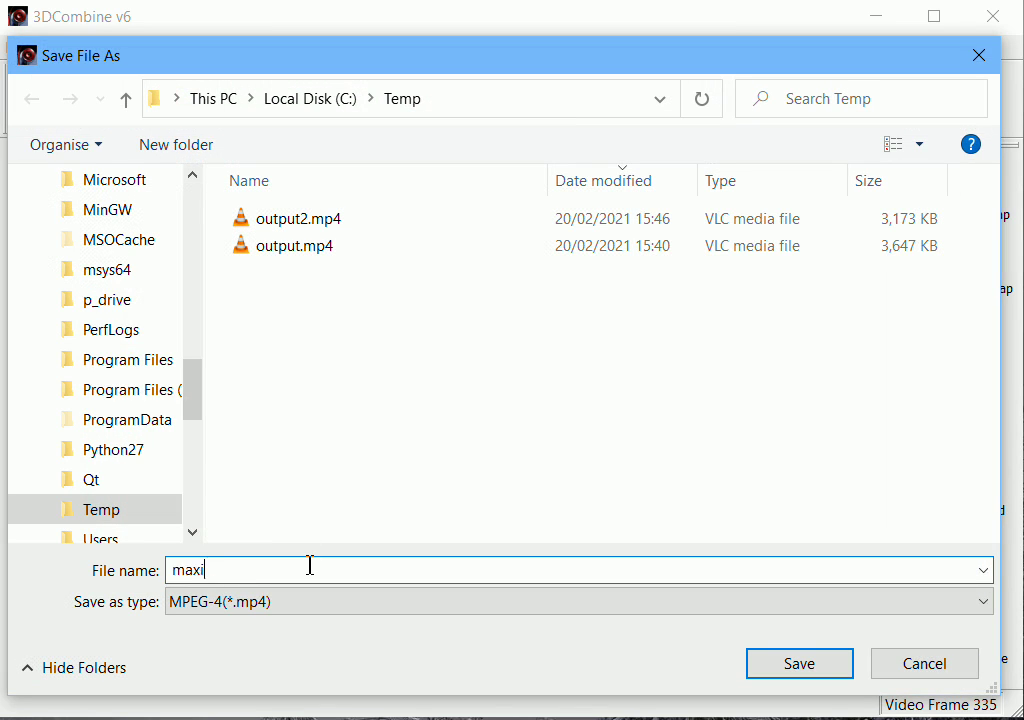
type("maximised")
key("Return")
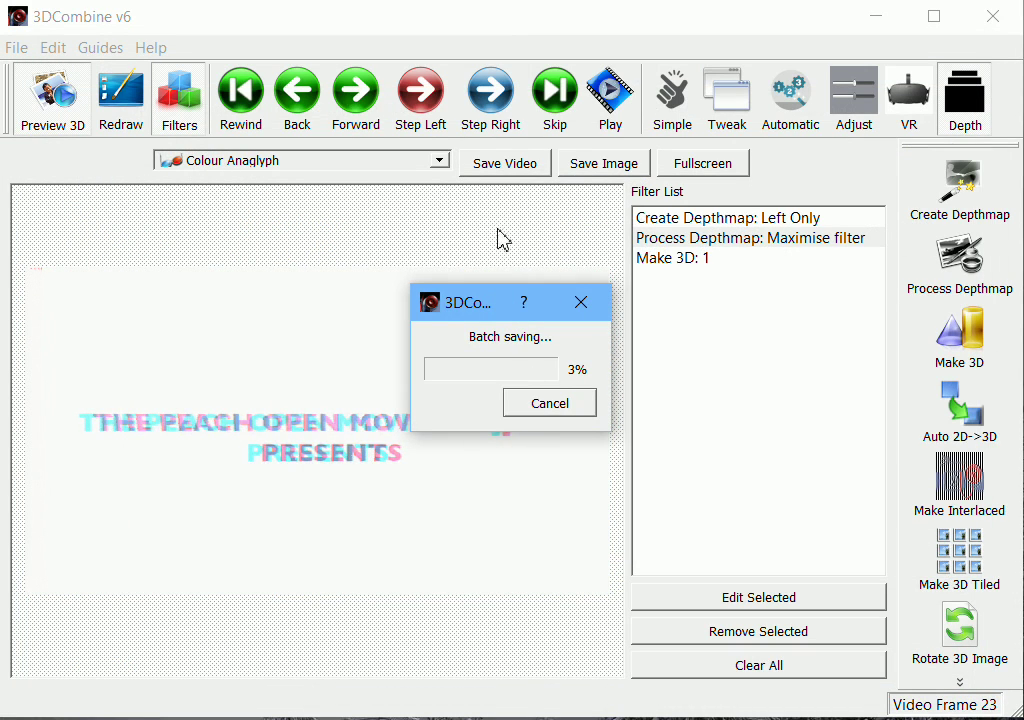
Answer the save prompts and move the batch-saving progress window off the preview.
left_click(427, 305)
left_click(471, 320)
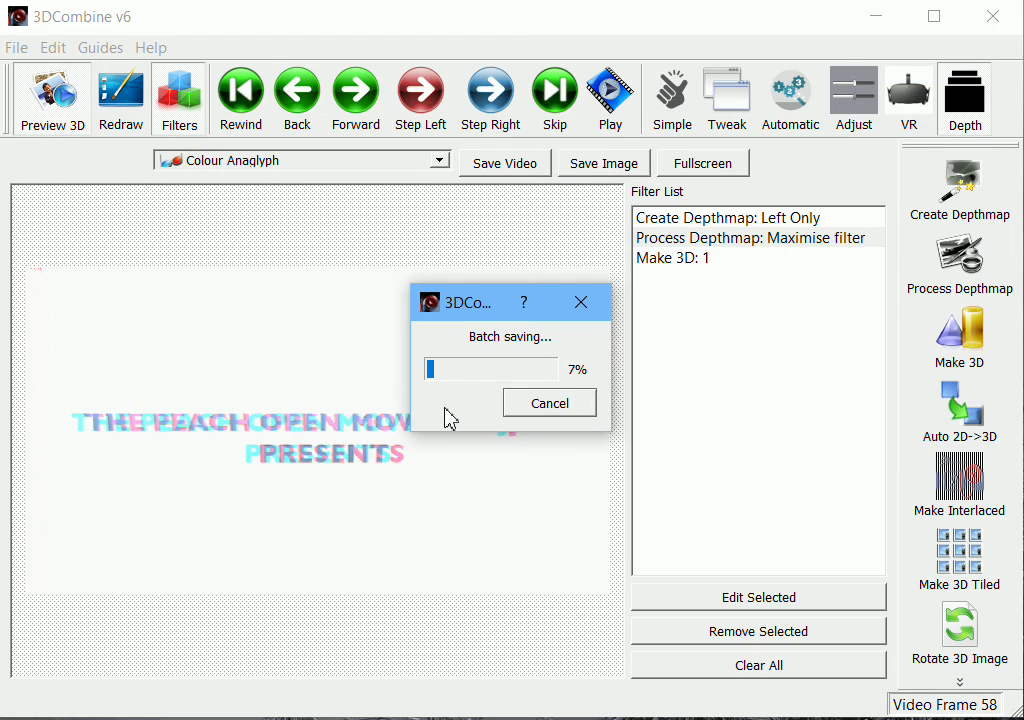
left_click_drag(496, 313, 236, 187)
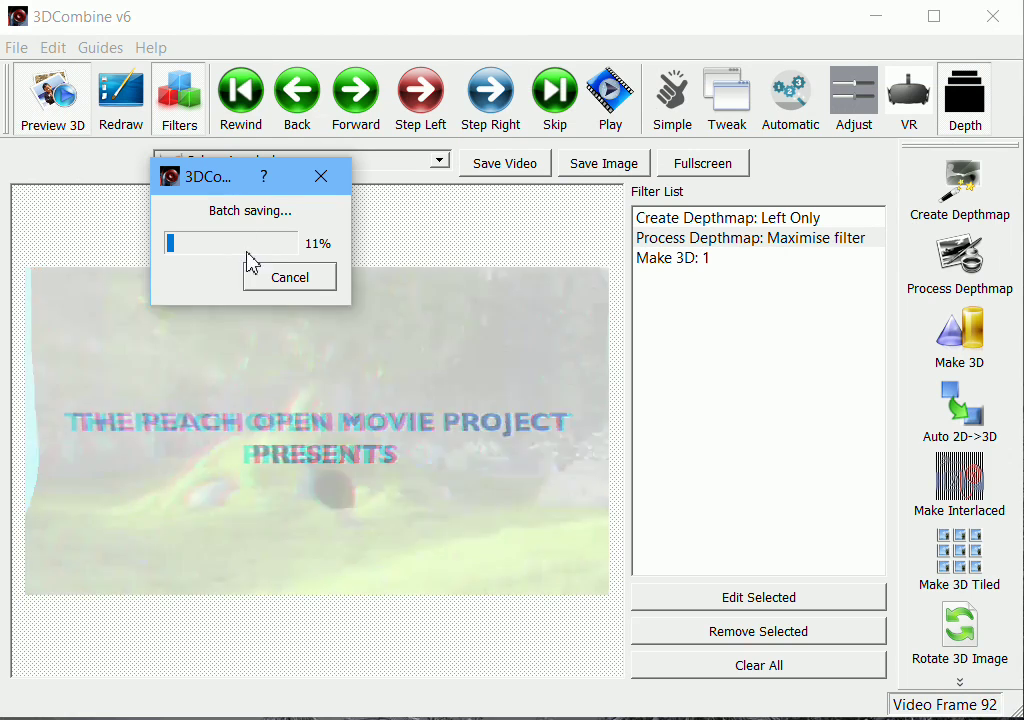